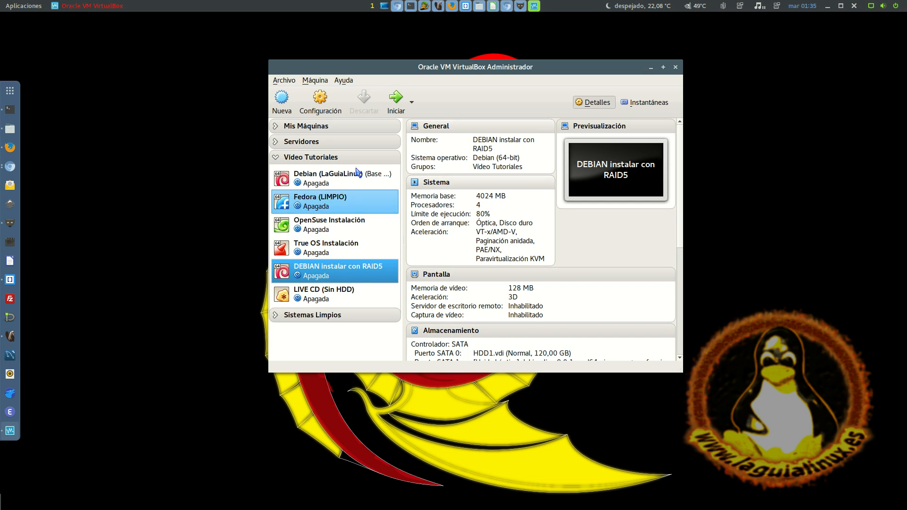
Open the storage settings of the DEBIAN instalar con RAID5 machine and check the virtual size of disks HDD1 to HDD4
{"action": "left_click", "coordinate": [320, 99]}
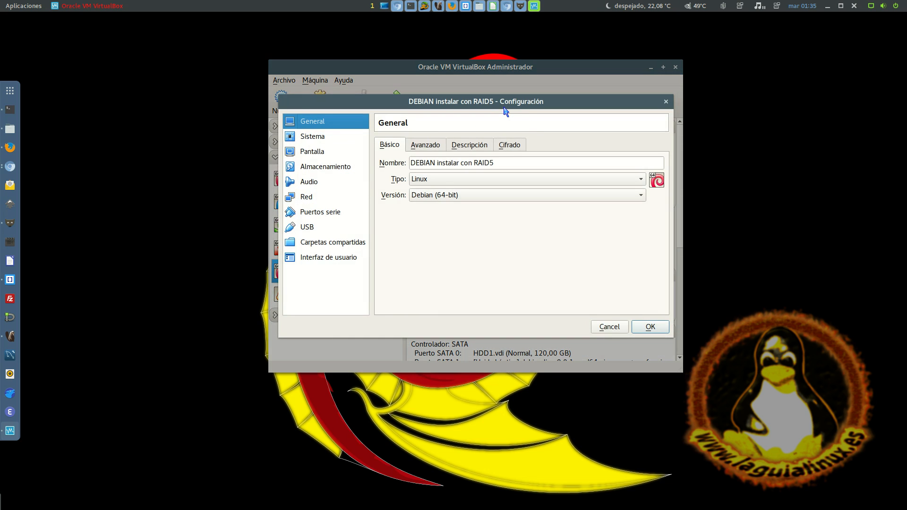
{"action": "mouse_move", "coordinate": [500, 102]}
{"action": "left_mouse_down"}
{"action": "mouse_move", "coordinate": [579, 104]}
{"action": "mouse_move", "coordinate": [491, 95]}
{"action": "left_mouse_up"}
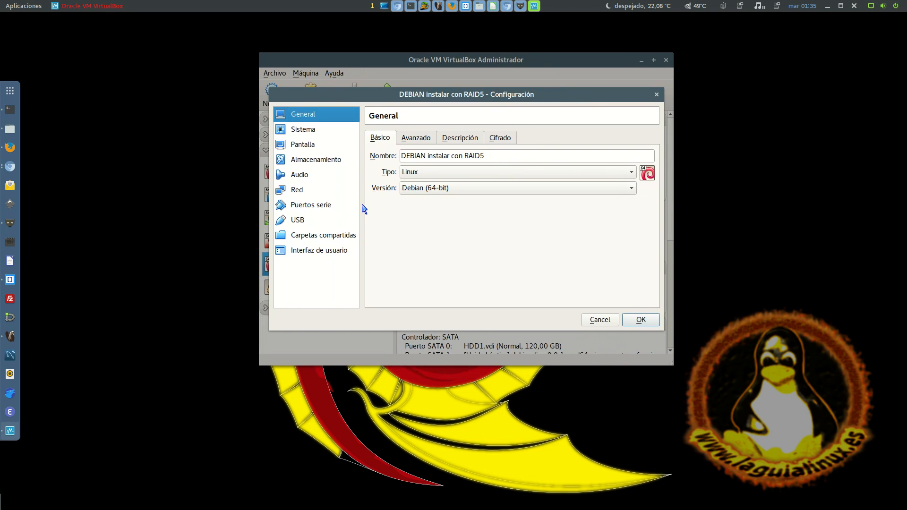
{"action": "left_click", "coordinate": [323, 161]}
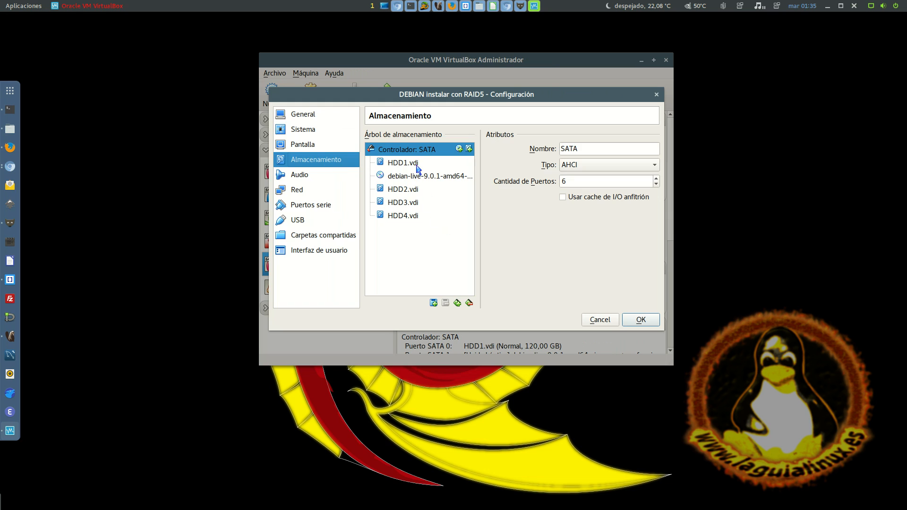
{"action": "left_click", "coordinate": [417, 168]}
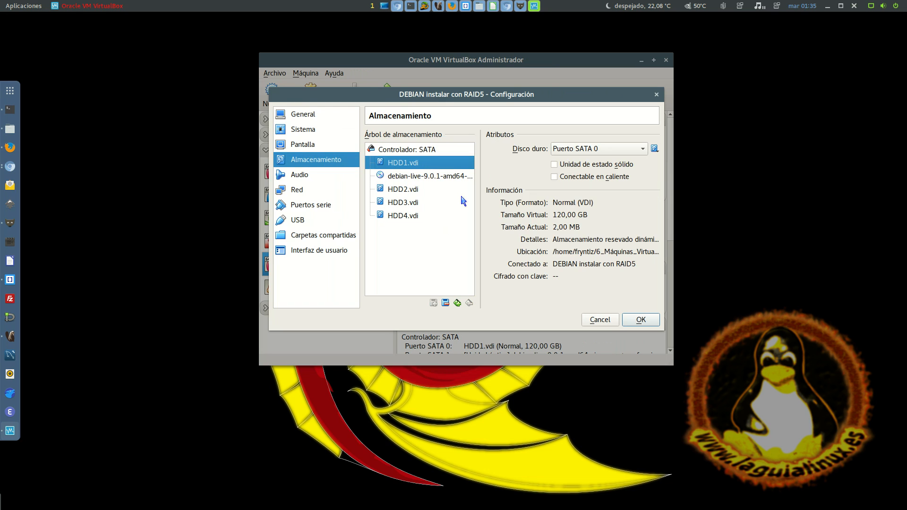
{"action": "double_click", "coordinate": [558, 219]}
{"action": "left_click", "coordinate": [422, 191]}
{"action": "left_click", "coordinate": [427, 207]}
{"action": "left_click", "coordinate": [425, 217]}
{"action": "left_click", "coordinate": [415, 164]}
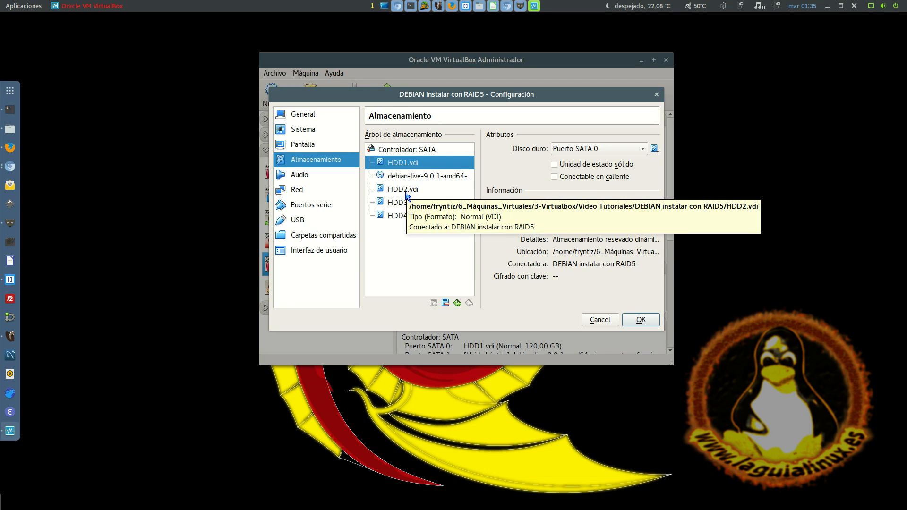
Compare the attributes and SATA ports of the four attached virtual disks, and close the machine's settings
{"action": "left_click", "coordinate": [406, 195]}
{"action": "left_click", "coordinate": [407, 205]}
{"action": "left_click", "coordinate": [404, 166]}
{"action": "left_click", "coordinate": [404, 193]}
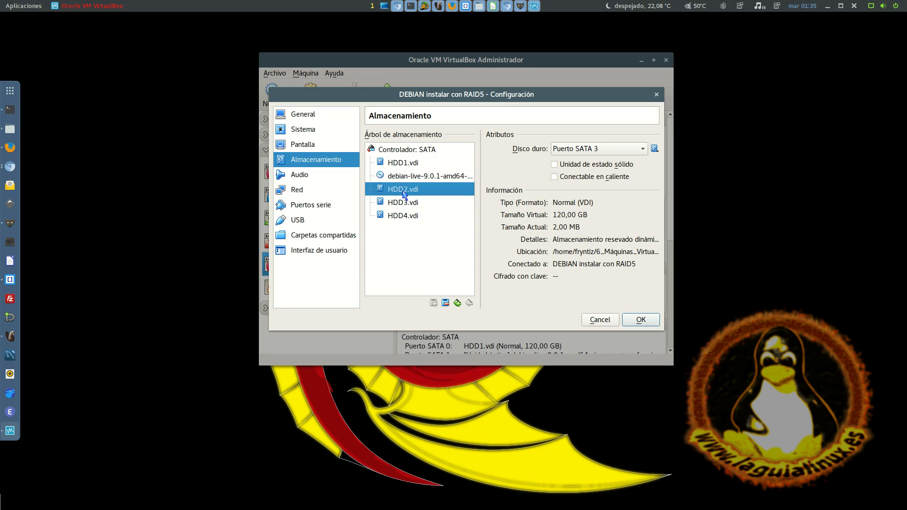
{"action": "left_click", "coordinate": [404, 204]}
{"action": "left_click", "coordinate": [417, 166]}
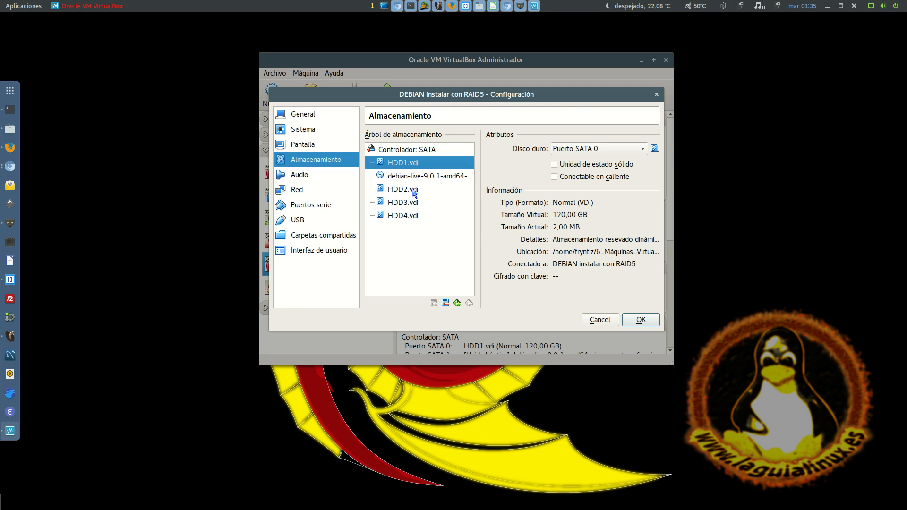
{"action": "left_click", "coordinate": [412, 190]}
{"action": "left_click", "coordinate": [409, 204]}
{"action": "left_click", "coordinate": [415, 192]}
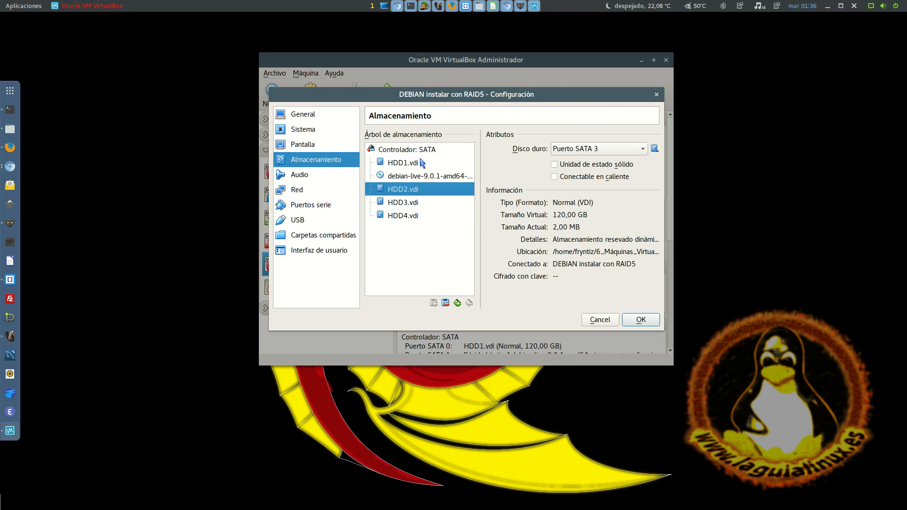
{"action": "left_click", "coordinate": [422, 163]}
{"action": "left_click", "coordinate": [406, 217]}
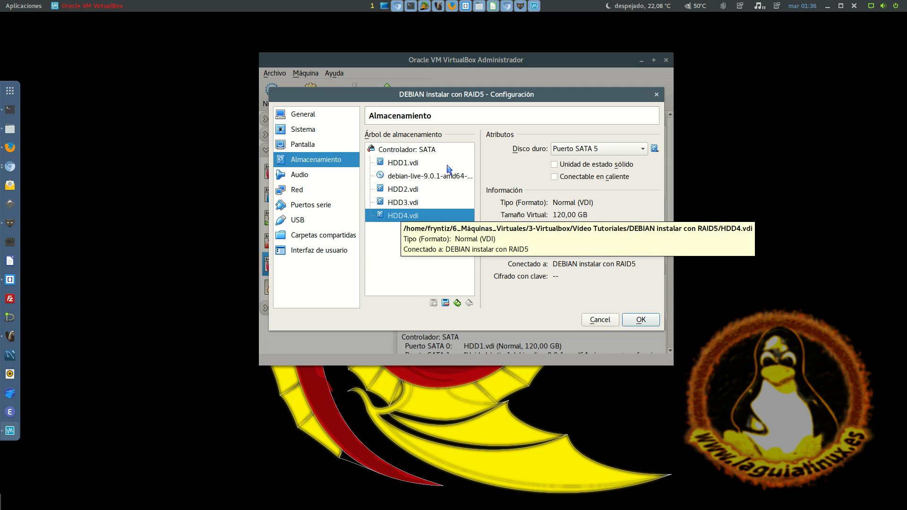
{"action": "left_click", "coordinate": [416, 164]}
{"action": "left_click", "coordinate": [403, 190]}
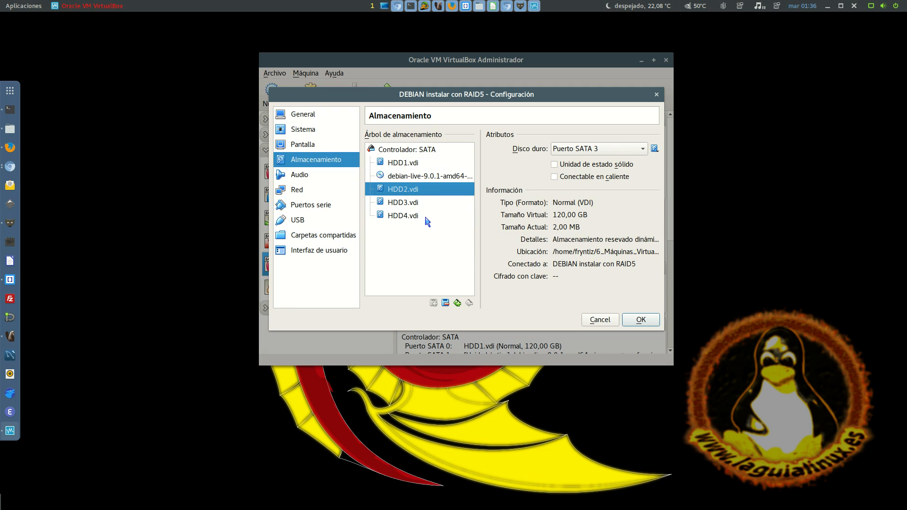
{"action": "left_click", "coordinate": [415, 205]}
{"action": "left_click", "coordinate": [396, 219]}
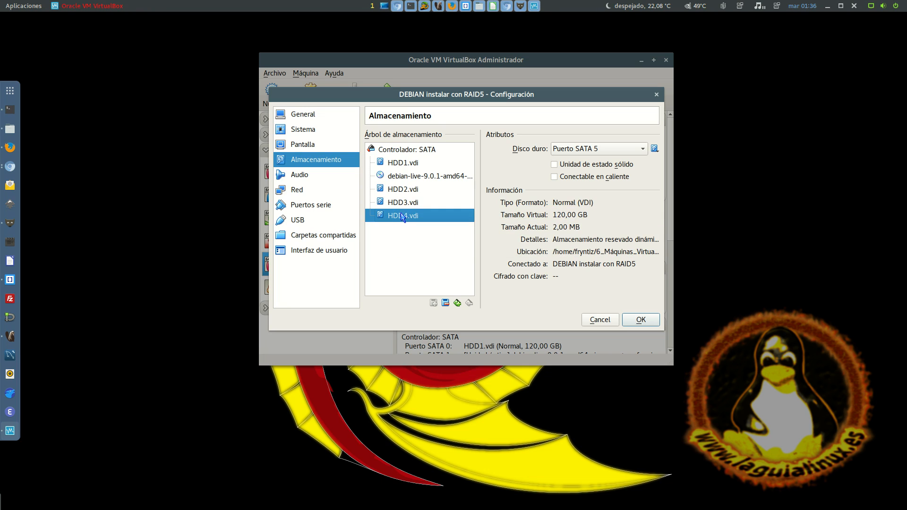
{"action": "left_click", "coordinate": [409, 204]}
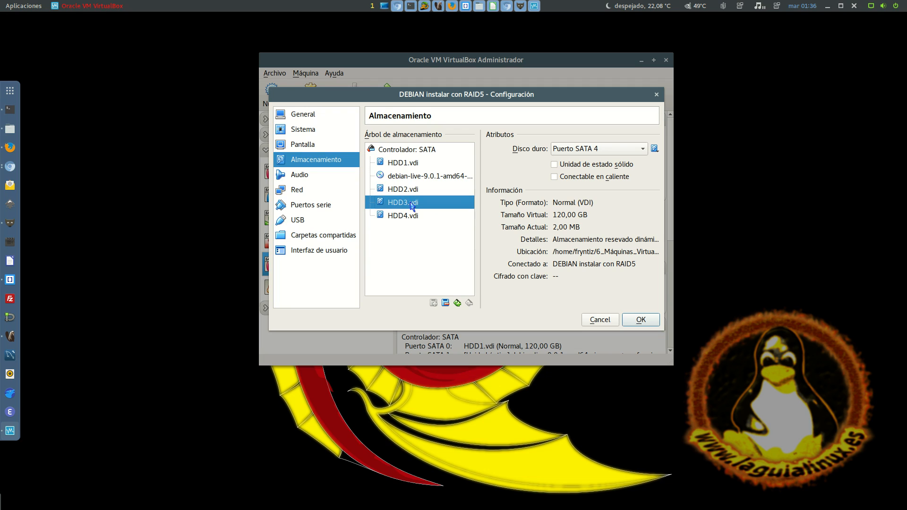
{"action": "left_click", "coordinate": [409, 216]}
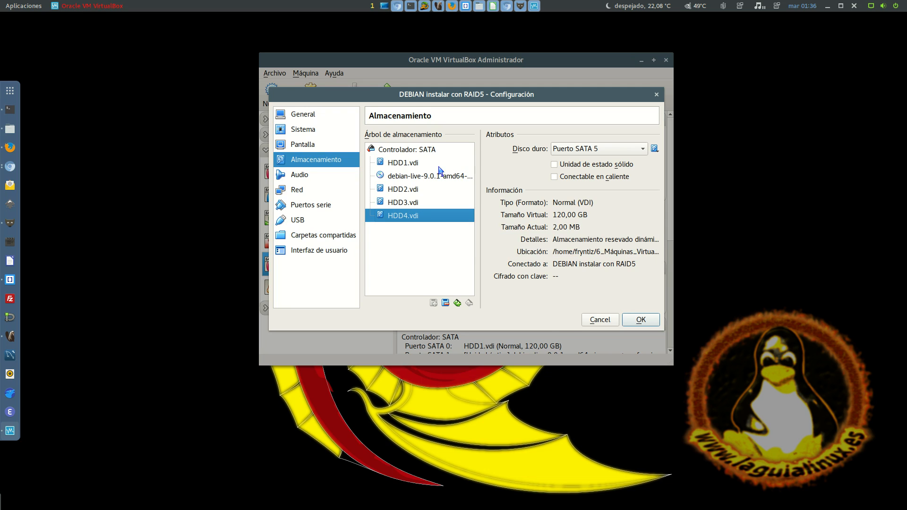
{"action": "left_click", "coordinate": [419, 164]}
{"action": "left_click", "coordinate": [416, 189]}
{"action": "left_click", "coordinate": [414, 202]}
{"action": "left_click", "coordinate": [411, 218]}
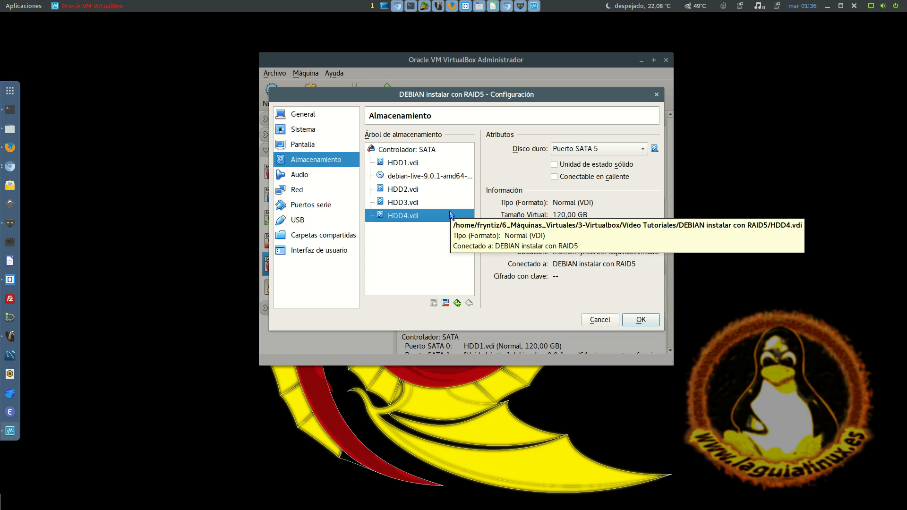
{"action": "left_click", "coordinate": [439, 203]}
{"action": "left_click", "coordinate": [437, 191]}
{"action": "left_click", "coordinate": [438, 165]}
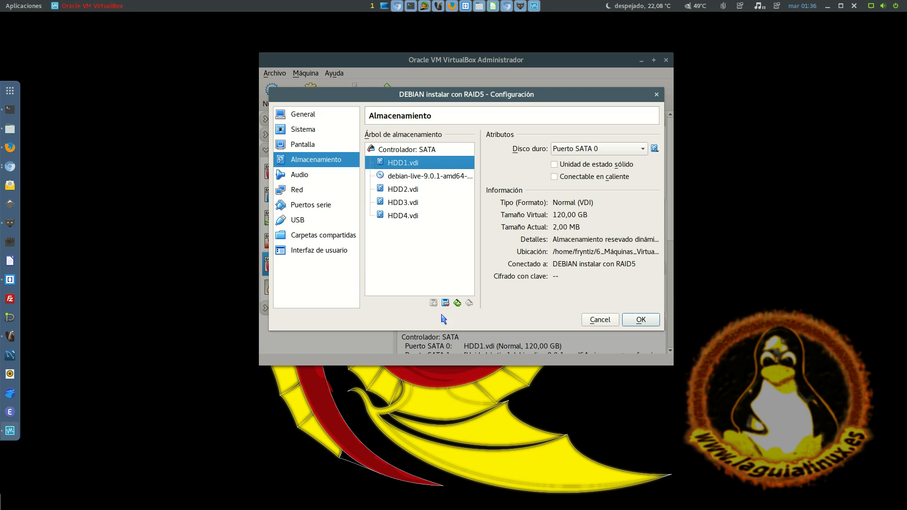
{"action": "left_click", "coordinate": [641, 320]}
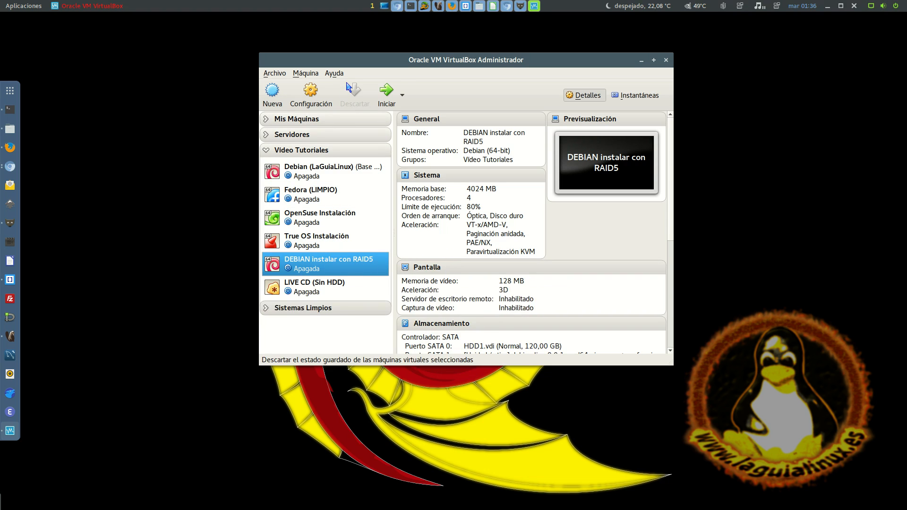
Start the DEBIAN instalar con RAID5 machine and boot the Graphical Debian Installer
{"action": "left_click", "coordinate": [386, 92]}
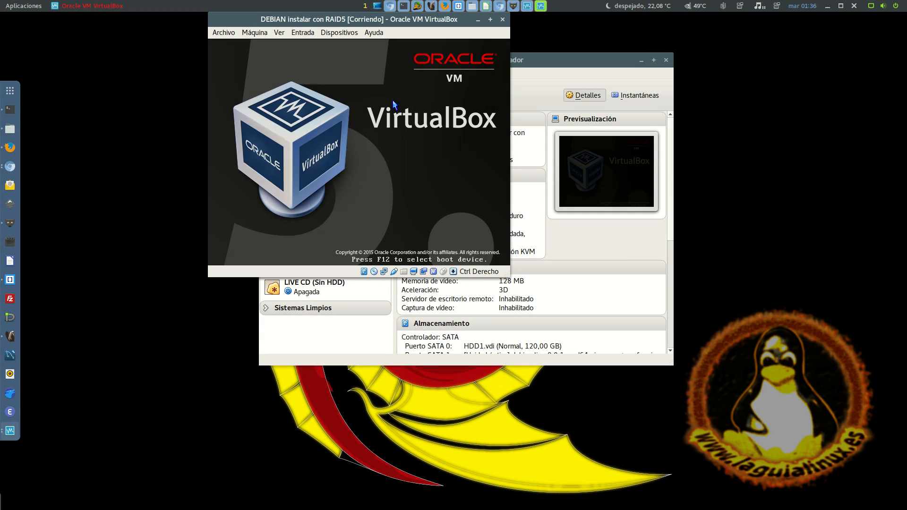
{"action": "left_click_drag", "start_coordinate": [362, 19], "coordinate": [462, 57]}
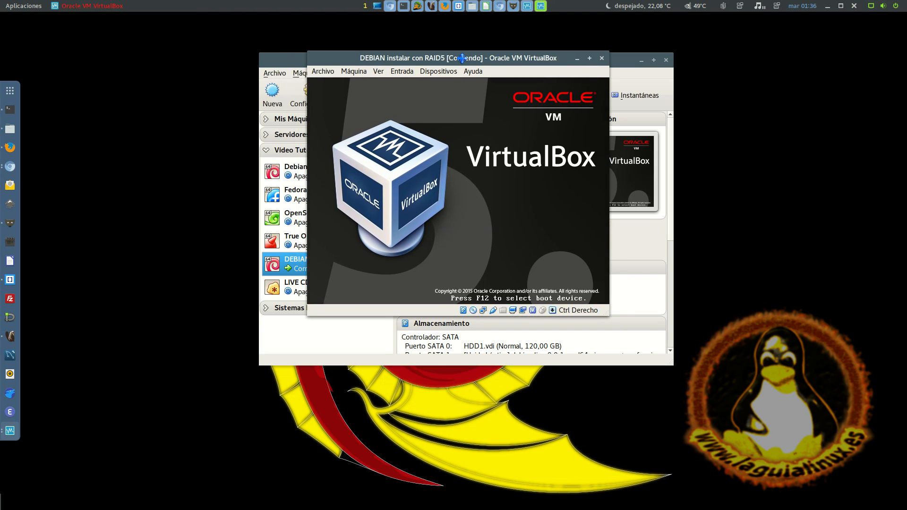
{"action": "left_click", "coordinate": [402, 272]}
{"action": "key", "text": "Down"}
{"action": "key", "text": "Up"}
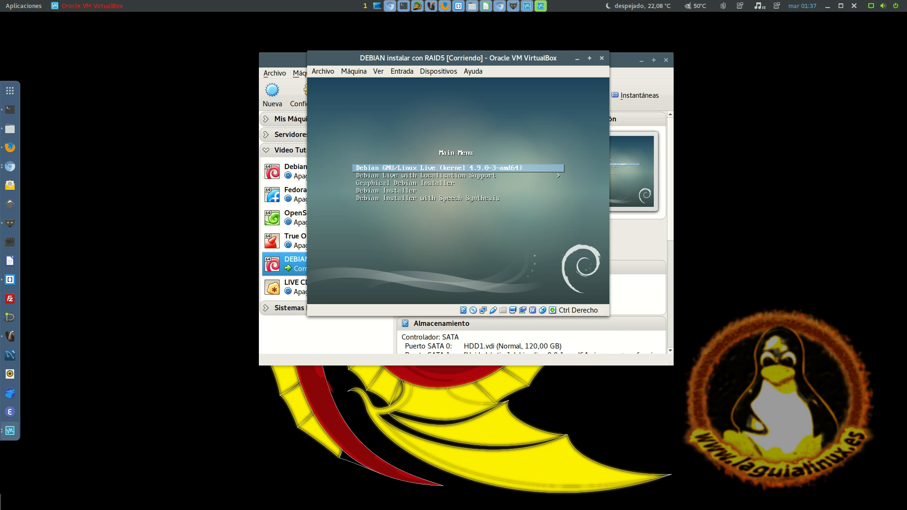
{"action": "key", "text": "Down"}
{"action": "key", "text": "Down"}
{"action": "key", "text": "Return"}
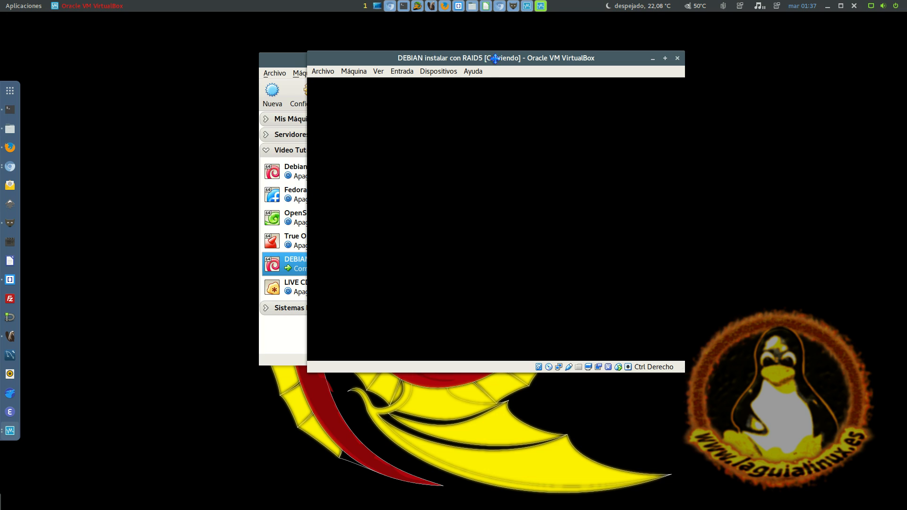
{"action": "left_click_drag", "start_coordinate": [494, 58], "coordinate": [462, 40]}
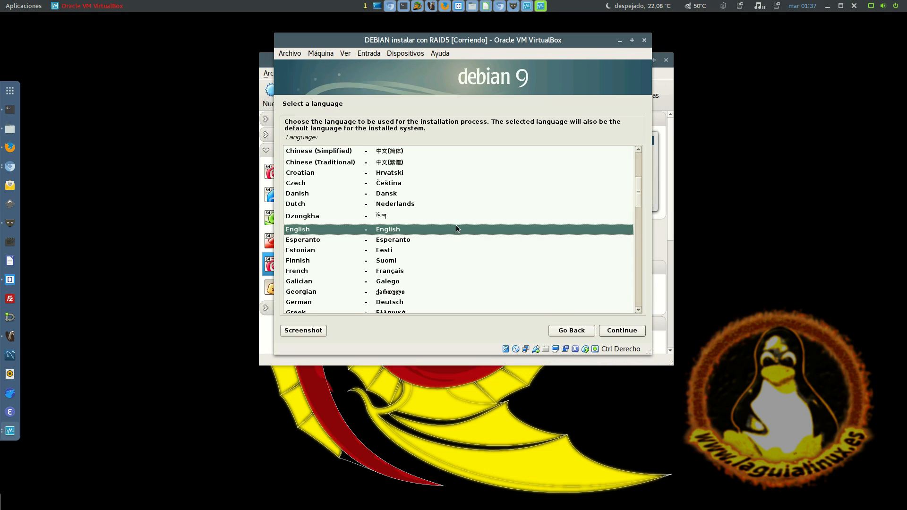
Choose Spanish as the language for the Debian installation
{"action": "key", "text": "Down"}
{"action": "key", "text": "Down"}
{"action": "key", "text": "Down"}
{"action": "key", "text": "Down"}
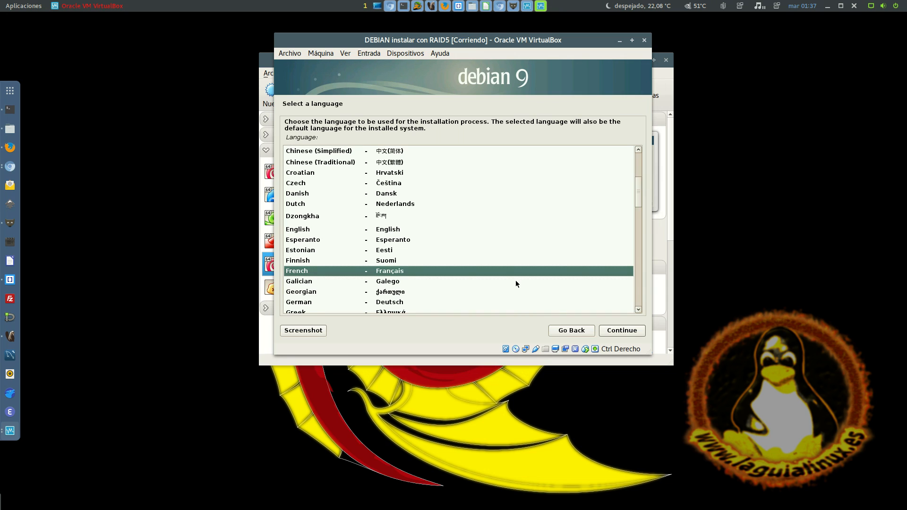
{"action": "type", "text": "s"}
{"action": "key", "text": "Down"}
{"action": "key", "text": "Down"}
{"action": "key", "text": "Down"}
{"action": "key", "text": "Down"}
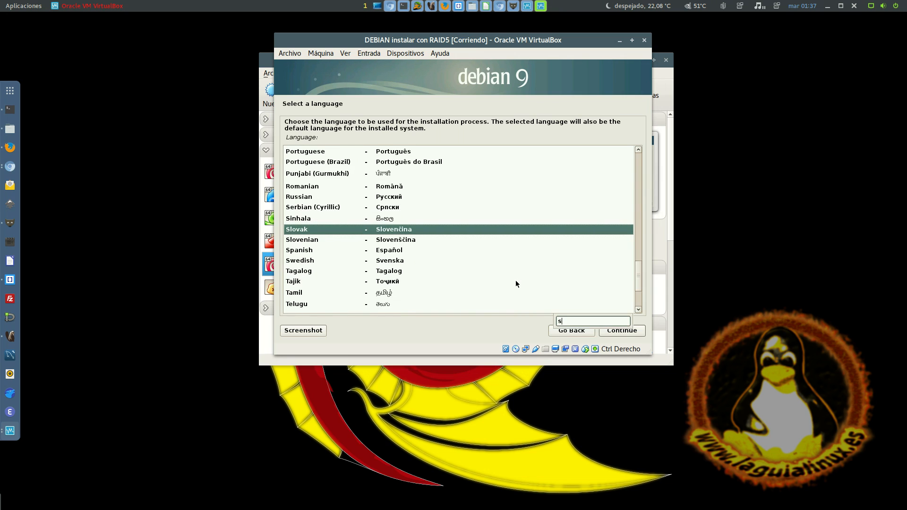
{"action": "key", "text": "Return"}
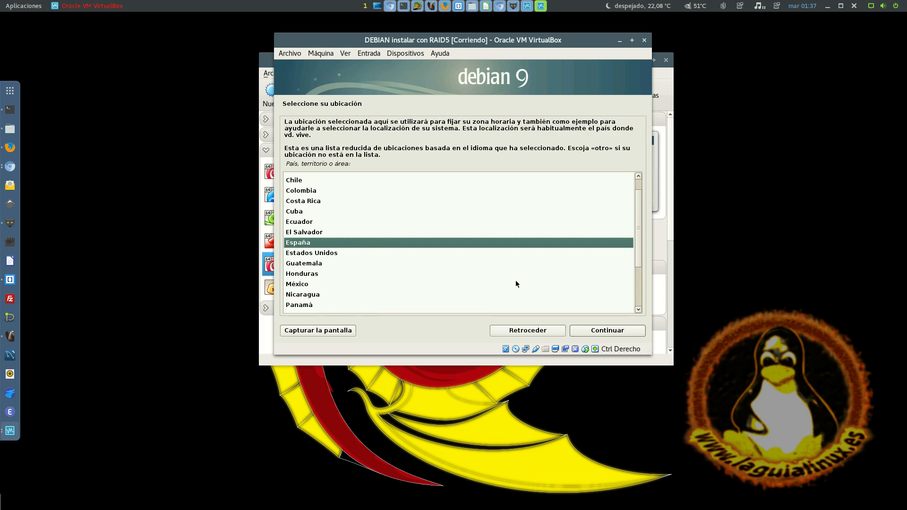
Accept España as the location and Español as the keyboard layout
{"action": "key", "text": "Return"}
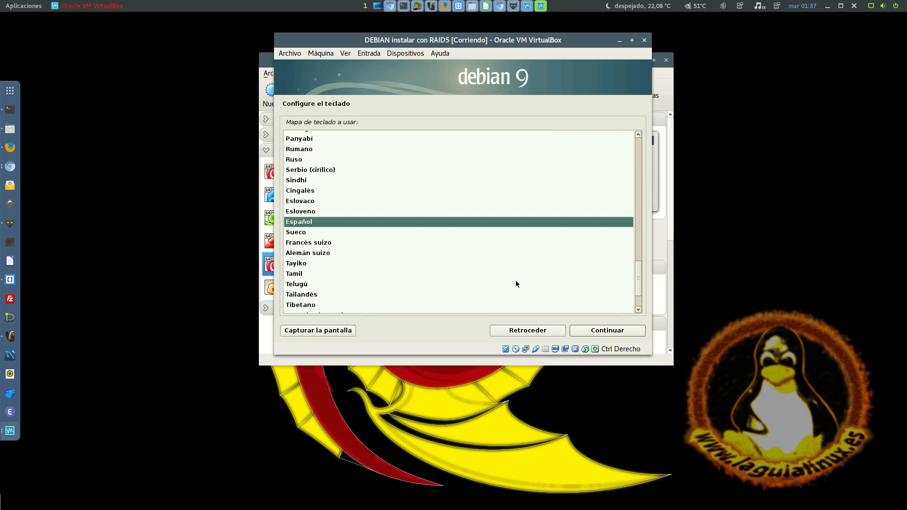
{"action": "key", "text": "Return"}
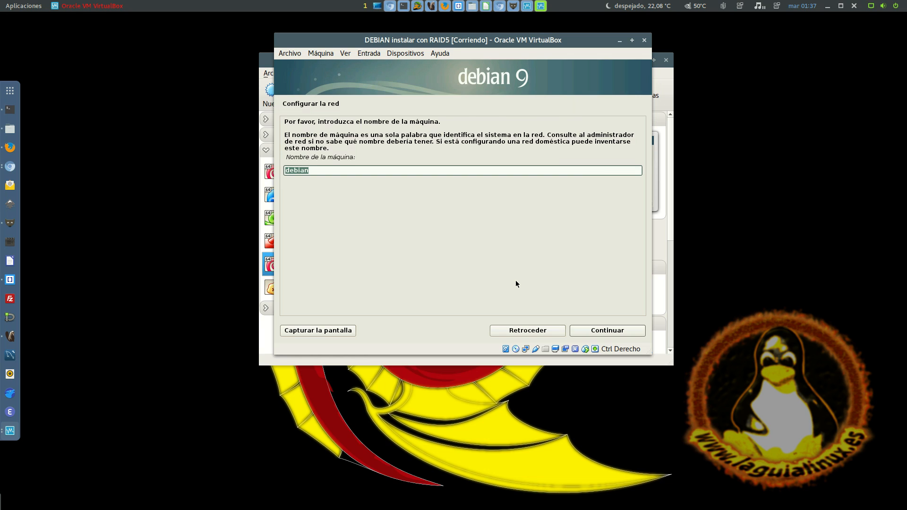
Keep debian as the machine name and set the domain name to laguialinux
{"action": "key", "text": "Return"}
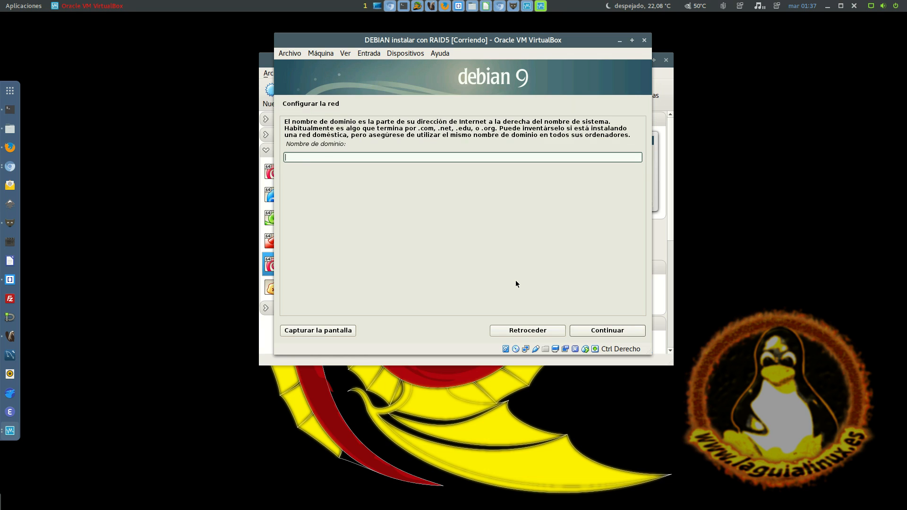
{"action": "type", "text": "laguiatlinux"}
{"action": "key", "text": "Return"}
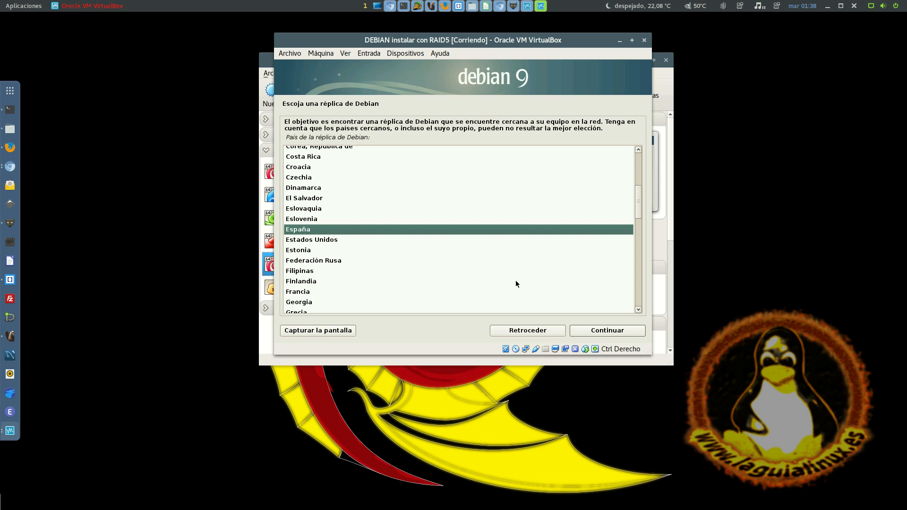
Select España as the mirror country and ftp.es.debian.org as the Debian mirror
{"action": "key", "text": "Return"}
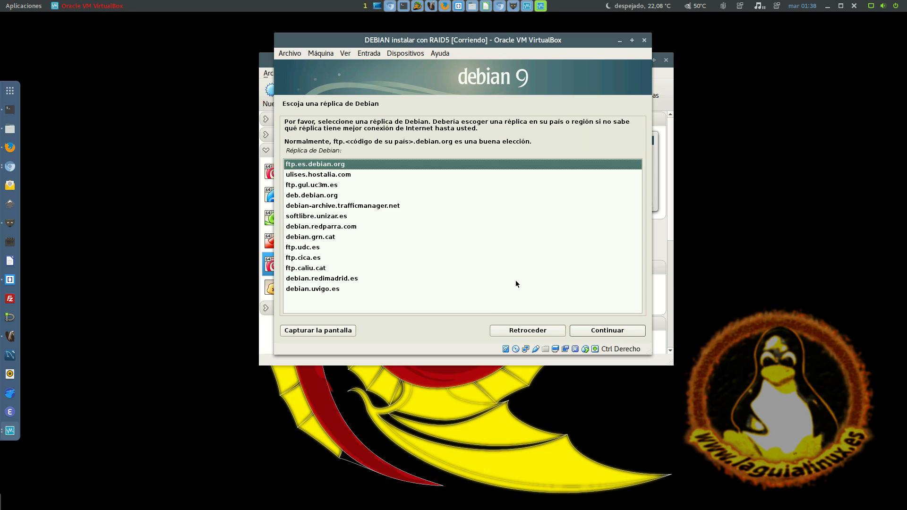
{"action": "key", "text": "Return"}
{"action": "key", "text": "Return"}
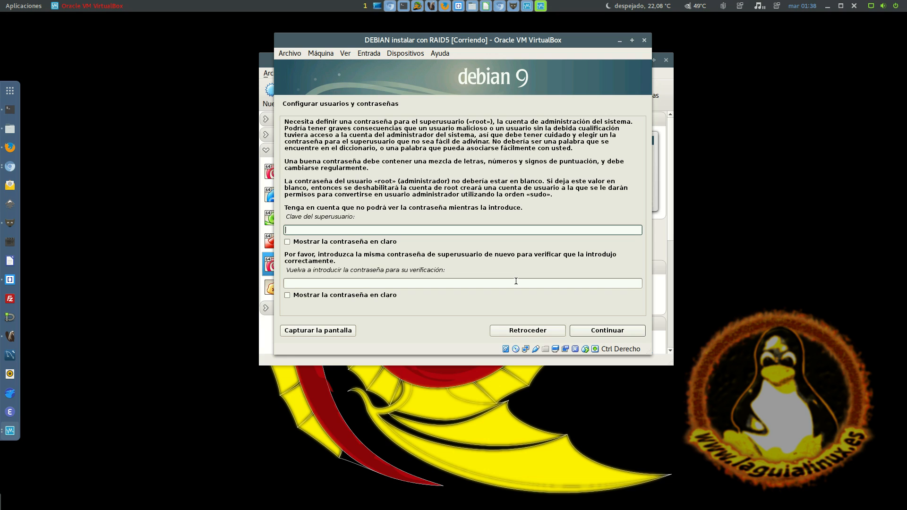
Enter the superuser password in both the password and verification fields and continue
{"action": "type", "text": "oot"}
{"action": "key", "text": "Tab"}
{"action": "key", "text": "Tab"}
{"action": "type", "text": "root"}
{"action": "key", "text": "Return"}
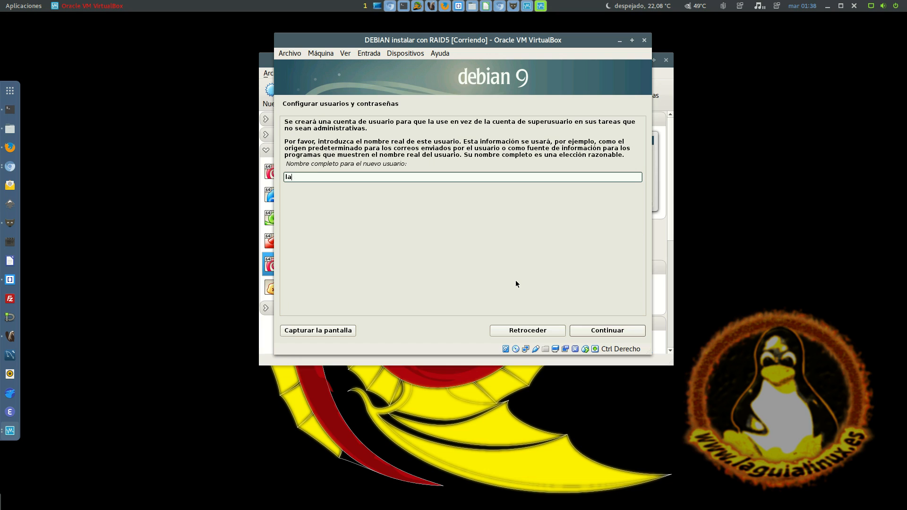
Create the normal user account with its full name and proposed username, and enter and confirm its password
{"action": "key", "text": "Return"}
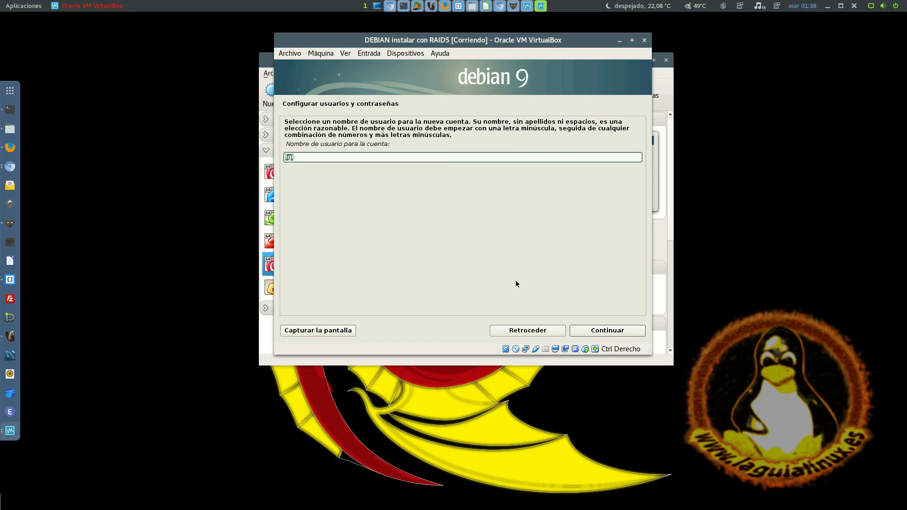
{"action": "key", "text": "Return"}
{"action": "type", "text": "••••"}
{"action": "key", "text": "Tab"}
{"action": "key", "text": "Tab"}
{"action": "type", "text": "••••"}
{"action": "key", "text": "Return"}
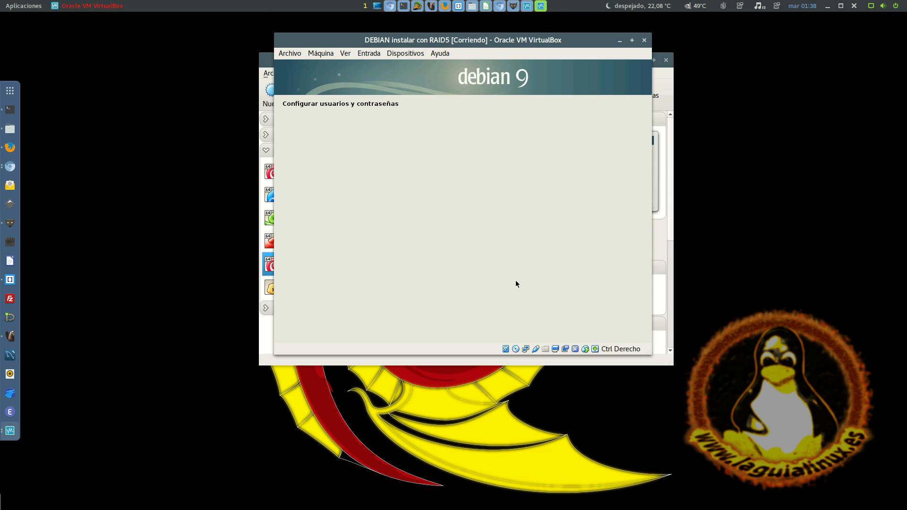
Choose Manual as the disk partitioning method
{"action": "key", "text": "Return"}
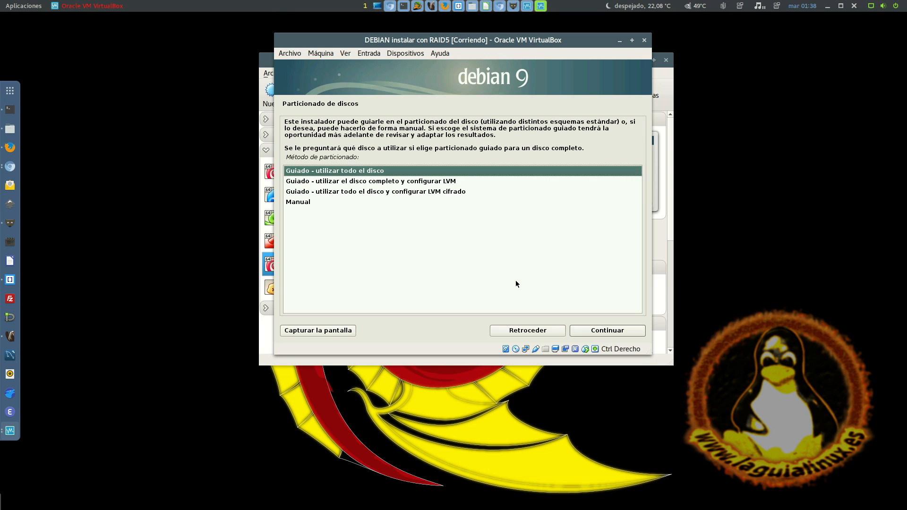
{"action": "key", "text": "Down"}
{"action": "key", "text": "Down"}
{"action": "key", "text": "Down"}
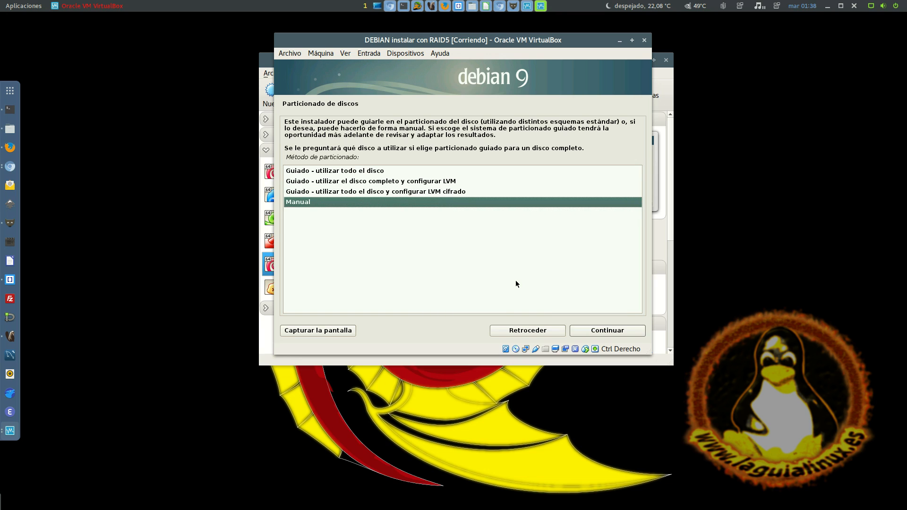
{"action": "key", "text": "Return"}
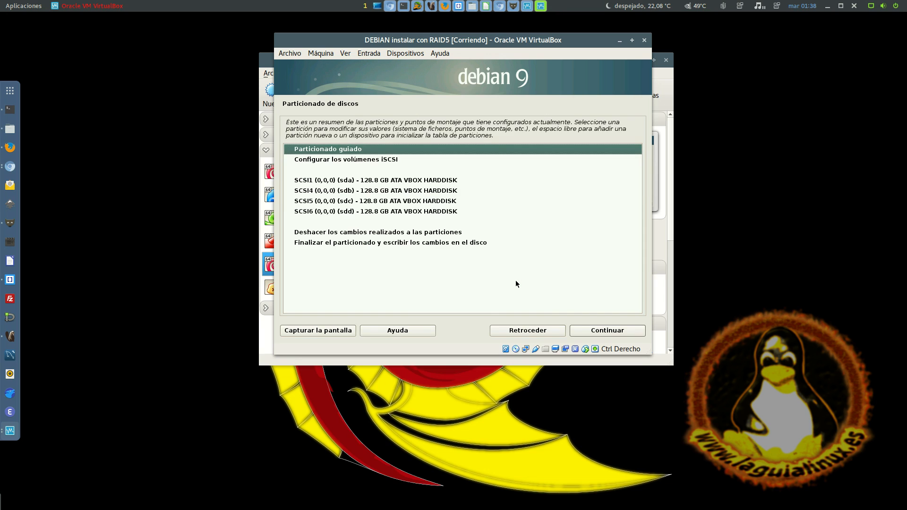
Create a new empty partition table on the first disk, SCSI1 (sda)
{"action": "key", "text": "Down"}
{"action": "key", "text": "Down"}
{"action": "key", "text": "Down"}
{"action": "key", "text": "Down"}
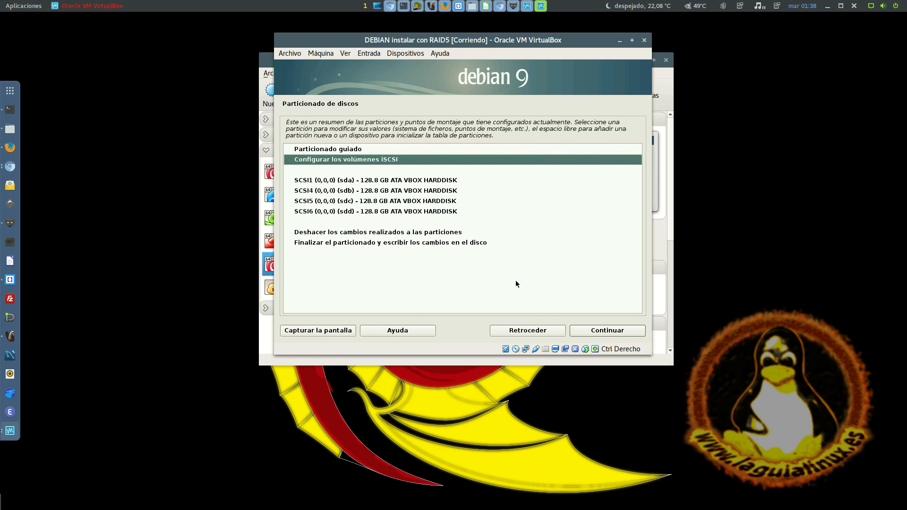
{"action": "key", "text": "Up"}
{"action": "key", "text": "Up"}
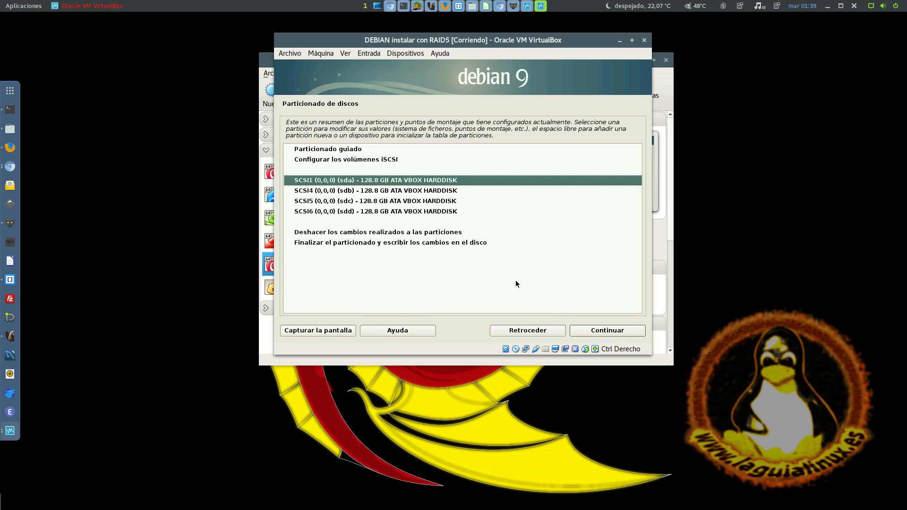
{"action": "key", "text": "Return"}
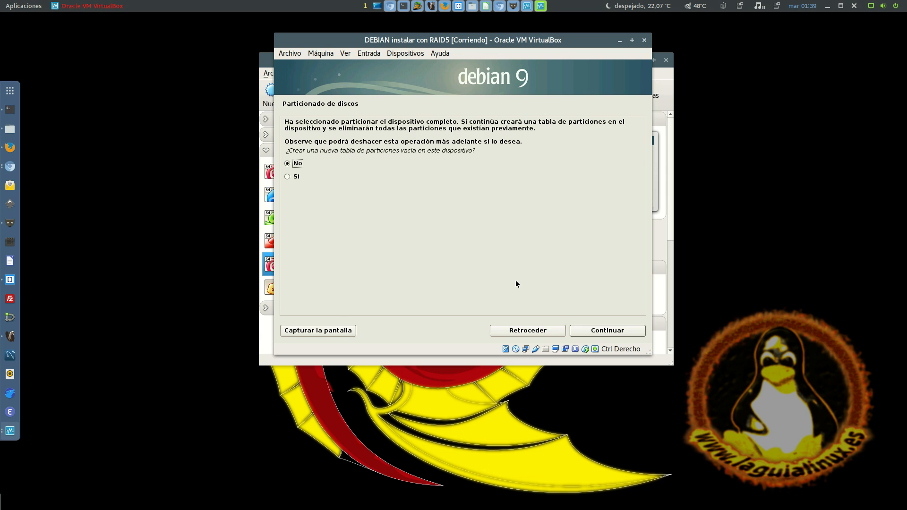
{"action": "key", "text": "Down"}
{"action": "key", "text": "Return"}
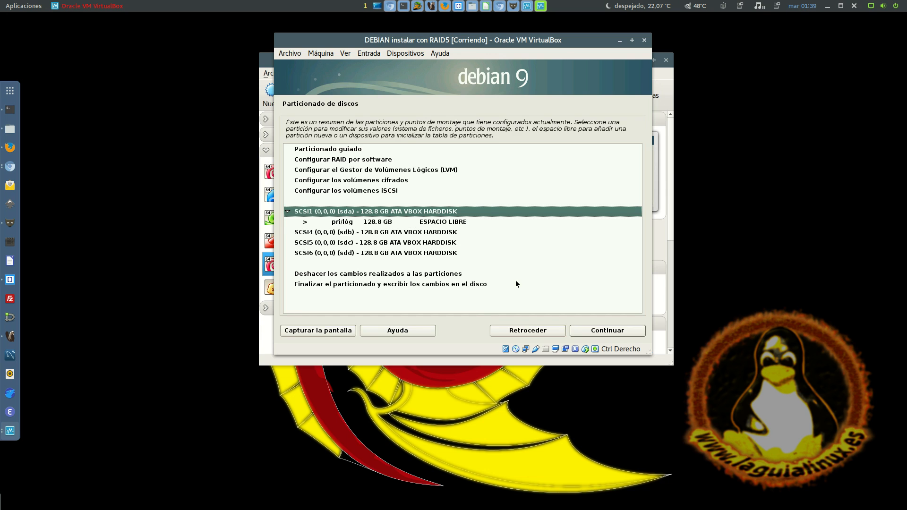
Create a primary 128.8 GB partition on sda with the ext4 file system mounted at /, and finish defining it
{"action": "key", "text": "Down"}
{"action": "key", "text": "Return"}
{"action": "key", "text": "Return"}
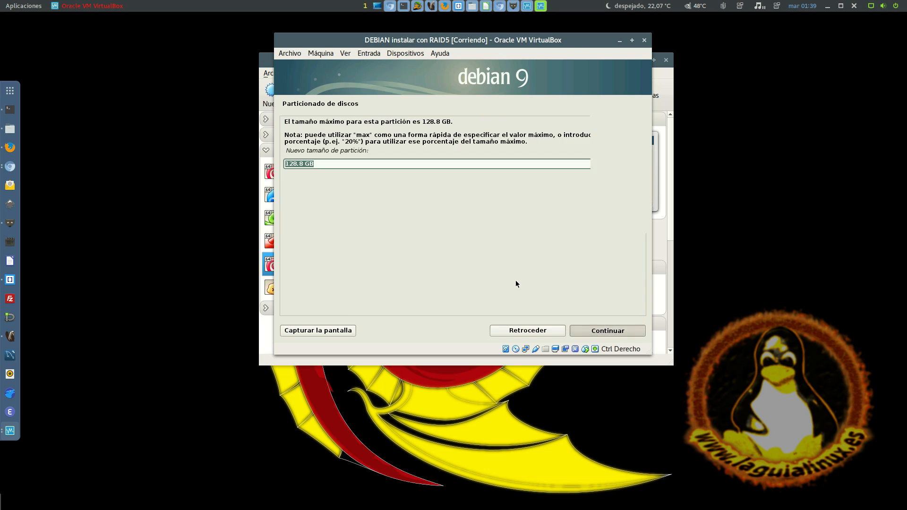
{"action": "key", "text": "Return"}
{"action": "key", "text": "Return"}
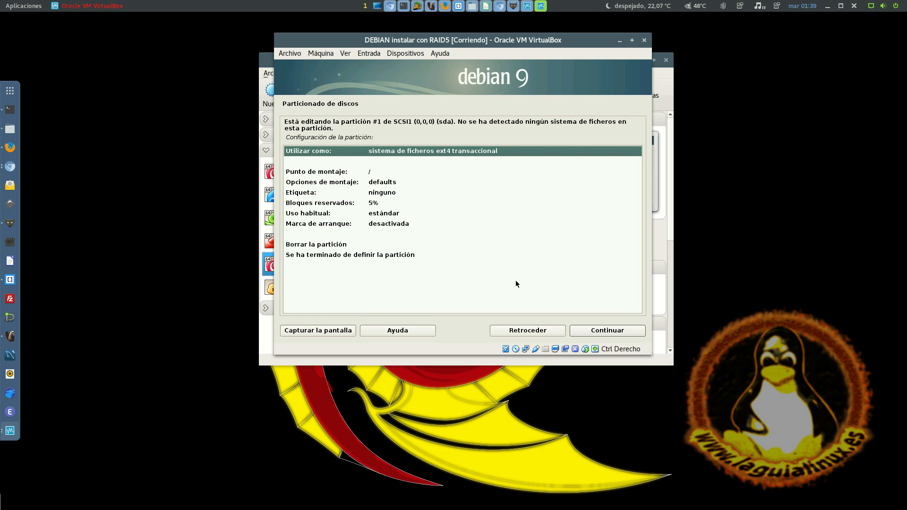
{"action": "key", "text": "End"}
{"action": "key", "text": "Return"}
{"action": "key", "text": "Down"}
{"action": "key", "text": "Down"}
{"action": "key", "text": "Up"}
{"action": "key", "text": "Up"}
{"action": "key", "text": "Up"}
{"action": "key", "text": "Down"}
{"action": "key", "text": "Down"}
{"action": "key", "text": "Up"}
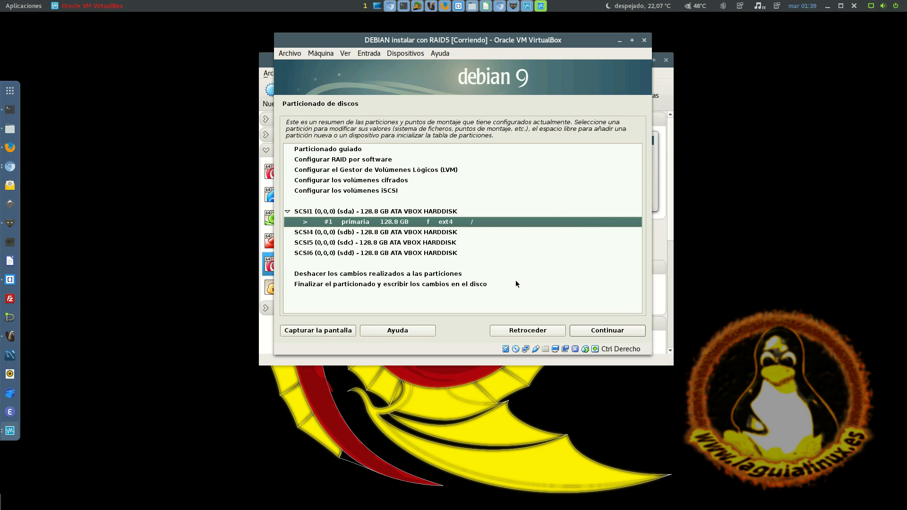
{"action": "key", "text": "Up"}
{"action": "key", "text": "Down"}
{"action": "key", "text": "Up"}
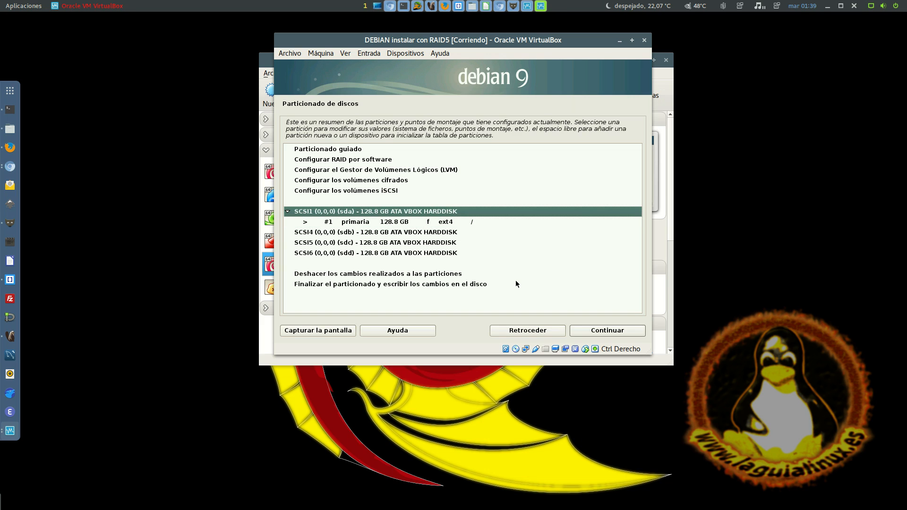
{"action": "key", "text": "Down"}
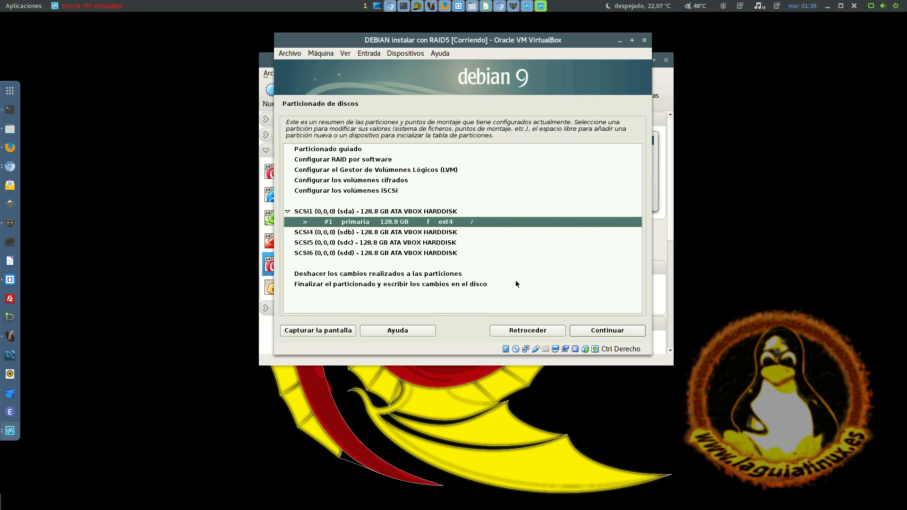
{"action": "key", "text": "Down"}
{"action": "key", "text": "Down"}
{"action": "key", "text": "Down"}
{"action": "key", "text": "Down"}
{"action": "key", "text": "Up"}
{"action": "key", "text": "Up"}
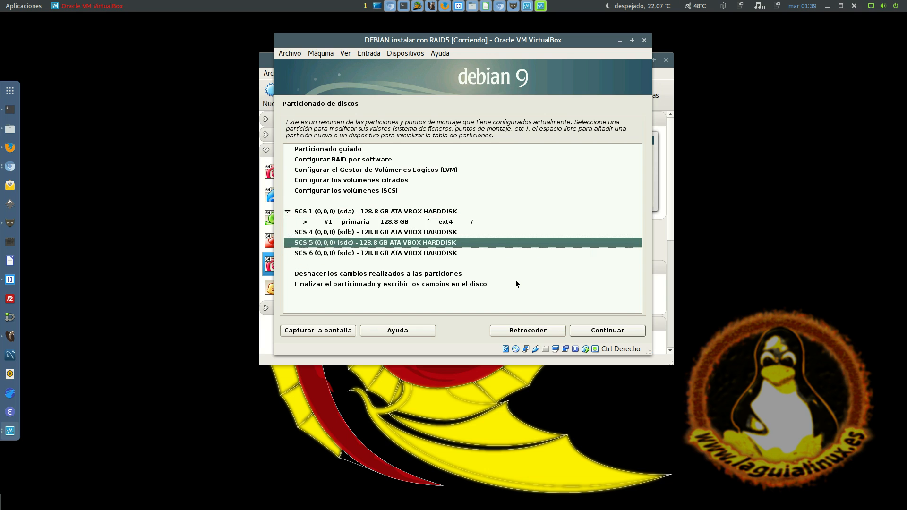
{"action": "key", "text": "Up"}
{"action": "key", "text": "Up"}
{"action": "key", "text": "Up"}
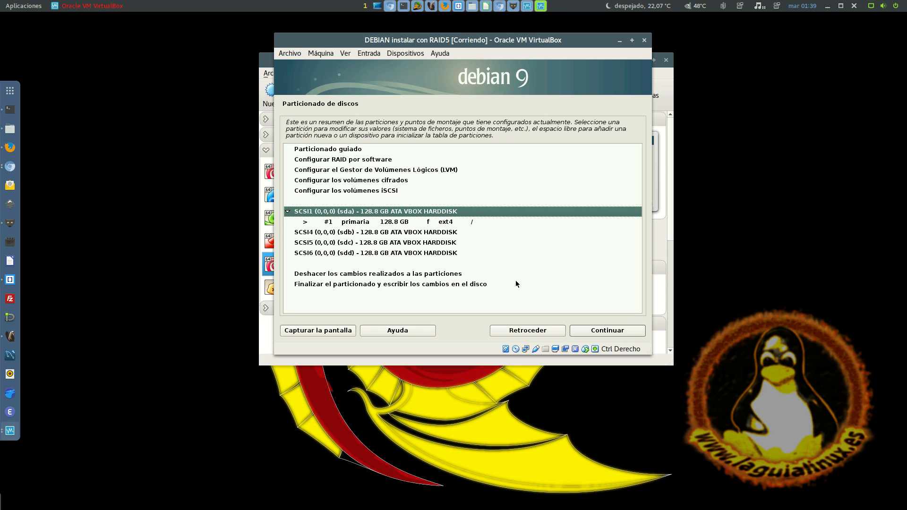
Recreate the empty partition table on sda to discard its ext4 partition
{"action": "key", "text": "Return"}
{"action": "key", "text": "Down"}
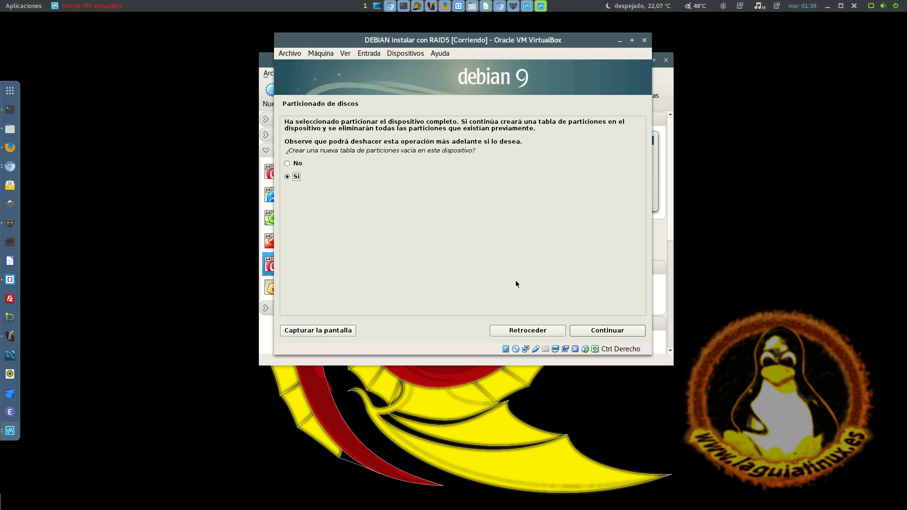
{"action": "key", "text": "Return"}
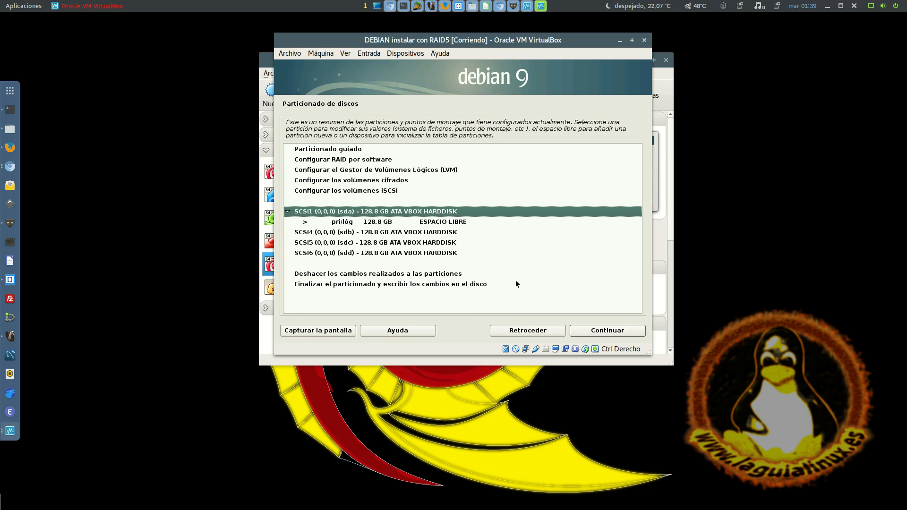
{"action": "key", "text": "Down"}
{"action": "key", "text": "Up"}
{"action": "key", "text": "Return"}
{"action": "key", "text": "Down"}
{"action": "key", "text": "Tab"}
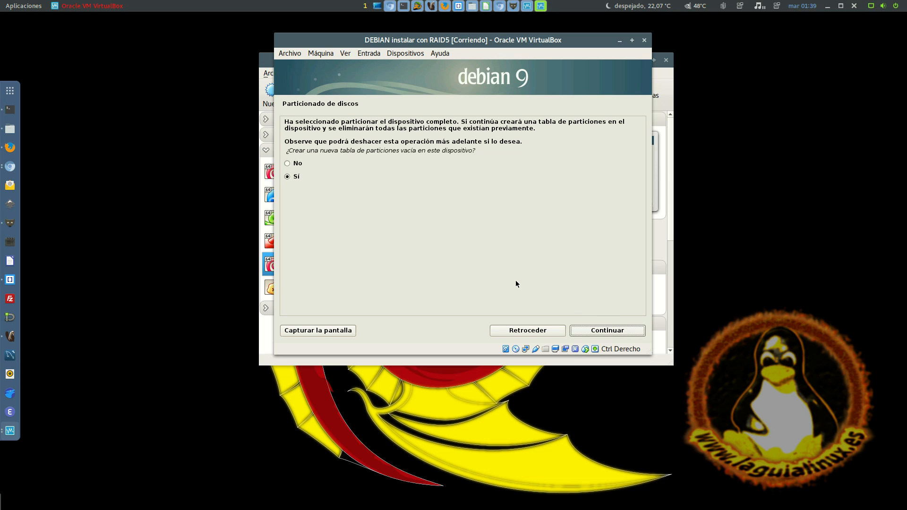
{"action": "key", "text": "Return"}
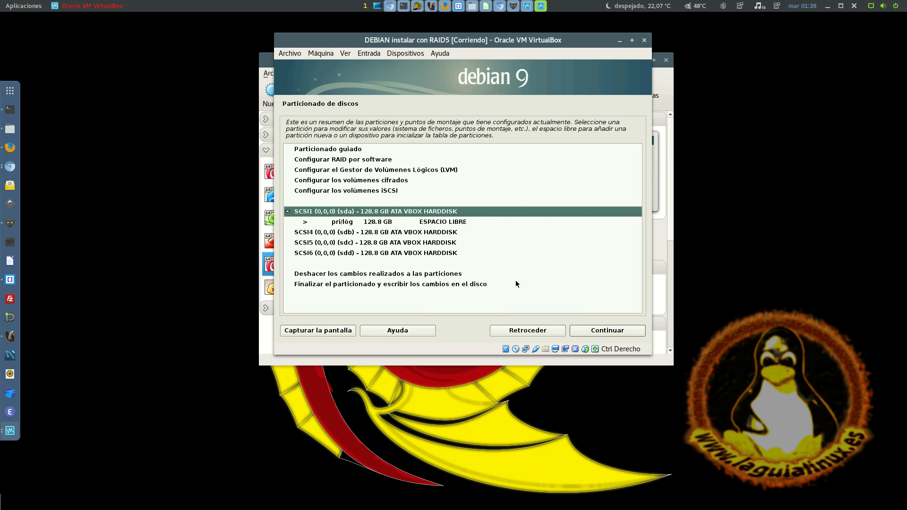
{"action": "key", "text": "Down"}
{"action": "key", "text": "Return"}
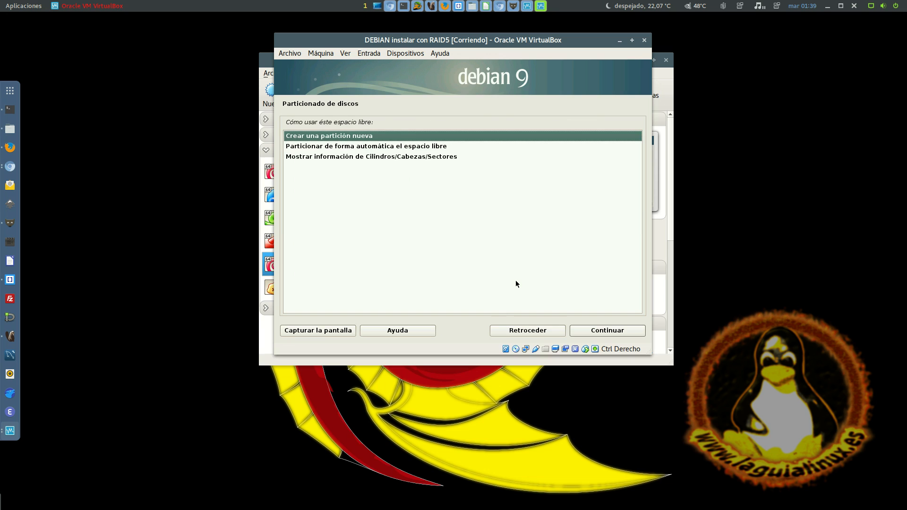
{"action": "key", "text": "Escape"}
Create a new empty partition table on the second disk, SCSI4 (sdb)
{"action": "key", "text": "Down"}
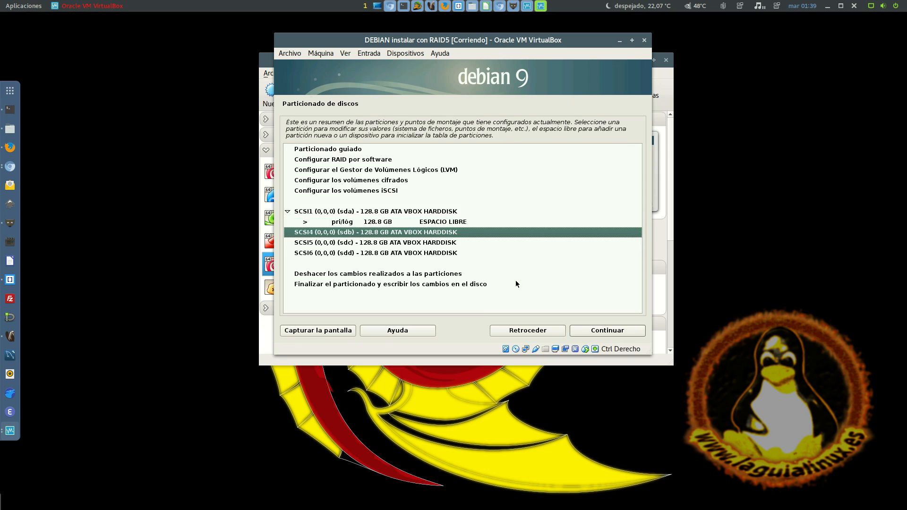
{"action": "key", "text": "Return"}
{"action": "key", "text": "Down"}
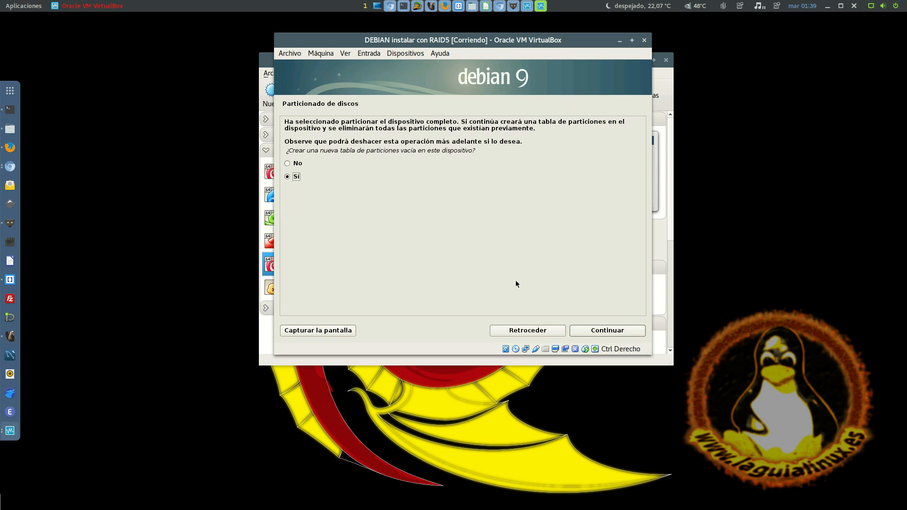
{"action": "key", "text": "Return"}
Create a new empty partition table on the third disk, SCSI5 (sdc)
{"action": "key", "text": "Down"}
{"action": "key", "text": "Down"}
{"action": "key", "text": "Return"}
{"action": "key", "text": "Down"}
{"action": "key", "text": "Return"}
Create a new empty partition table on the fourth disk, SCSI6 (sdd)
{"action": "key", "text": "Up"}
{"action": "key", "text": "Up"}
{"action": "key", "text": "Up"}
{"action": "key", "text": "Down"}
{"action": "key", "text": "Down"}
{"action": "key", "text": "Down"}
{"action": "key", "text": "Down"}
{"action": "key", "text": "Down"}
{"action": "key", "text": "Return"}
{"action": "key", "text": "Down"}
{"action": "key", "text": "Return"}
{"action": "key", "text": "Down"}
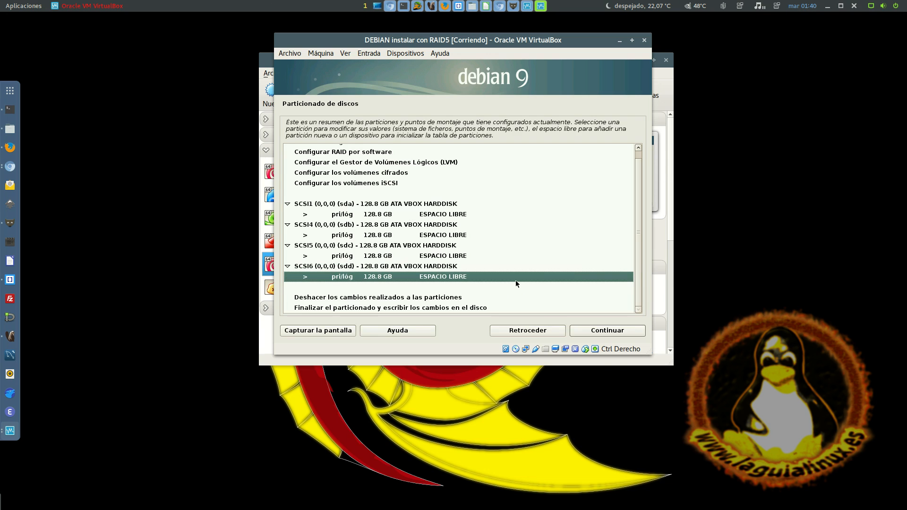
{"action": "key", "text": "Up"}
{"action": "key", "text": "Up"}
{"action": "key", "text": "Up"}
{"action": "key", "text": "Up"}
{"action": "key", "text": "Up"}
{"action": "key", "text": "Up"}
{"action": "key", "text": "Up"}
{"action": "key", "text": "Down"}
{"action": "key", "text": "Down"}
{"action": "key", "text": "Down"}
{"action": "key", "text": "Down"}
{"action": "key", "text": "Down"}
{"action": "key", "text": "Down"}
{"action": "key", "text": "Down"}
{"action": "key", "text": "Down"}
{"action": "key", "text": "Up"}
{"action": "key", "text": "Up"}
{"action": "key", "text": "Up"}
{"action": "key", "text": "Up"}
{"action": "key", "text": "Up"}
{"action": "key", "text": "Up"}
{"action": "key", "text": "Up"}
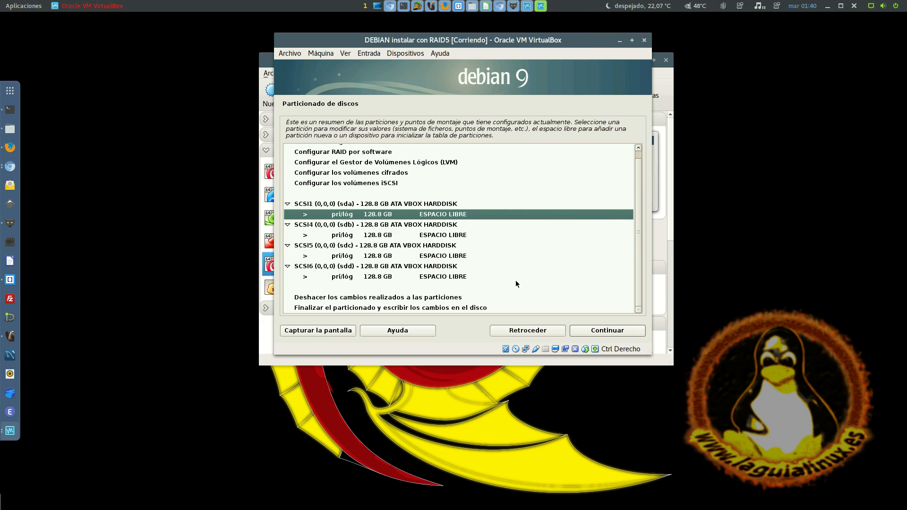
{"action": "key", "text": "Down"}
{"action": "key", "text": "Down"}
{"action": "key", "text": "Down"}
{"action": "key", "text": "Down"}
{"action": "key", "text": "Down"}
{"action": "key", "text": "Down"}
{"action": "key", "text": "Up"}
{"action": "key", "text": "Up"}
{"action": "key", "text": "Up"}
{"action": "key", "text": "Up"}
{"action": "key", "text": "Up"}
{"action": "key", "text": "Up"}
Create a primary partition from all the free space on sda and set its use to volumen físico para RAID
{"action": "key", "text": "Return"}
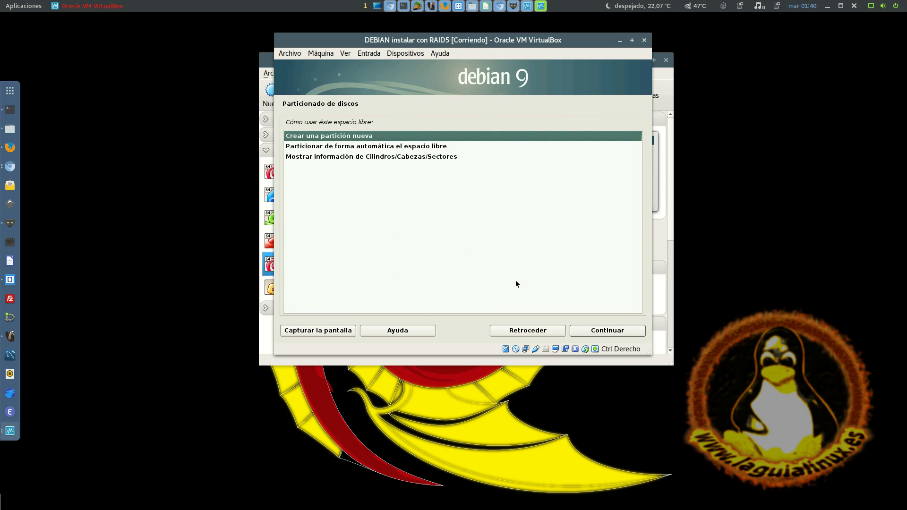
{"action": "key", "text": "Return"}
{"action": "key", "text": "Return"}
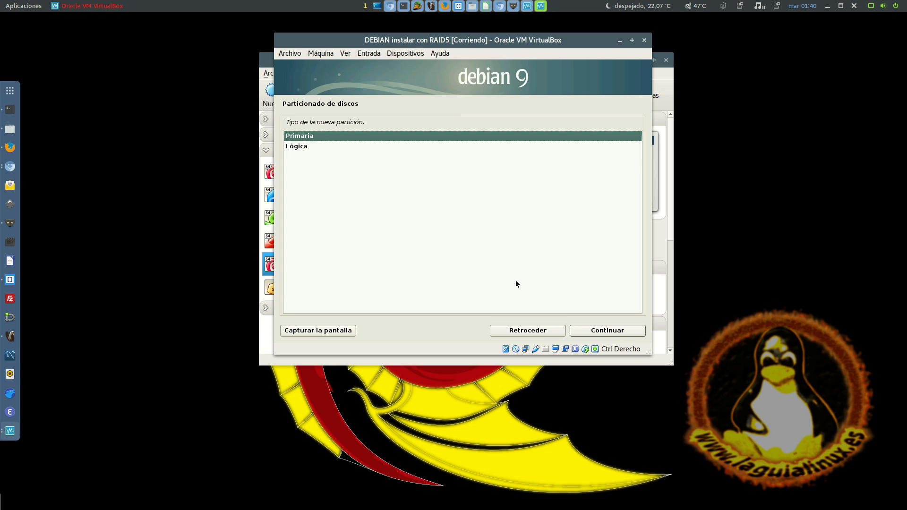
{"action": "key", "text": "Return"}
{"action": "key", "text": "Return"}
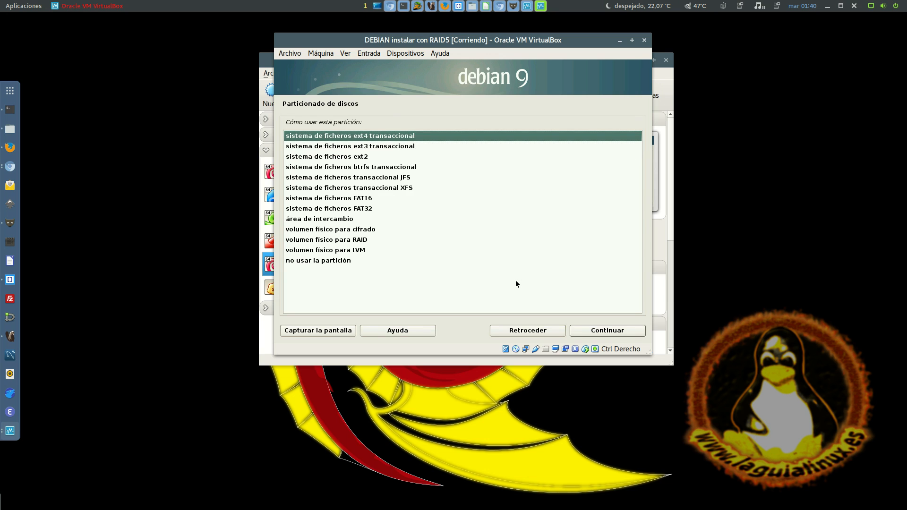
{"action": "key", "text": "Down"}
{"action": "key", "text": "Down"}
{"action": "key", "text": "Down"}
{"action": "key", "text": "Down"}
{"action": "key", "text": "Down"}
{"action": "key", "text": "Down"}
{"action": "key", "text": "Down"}
{"action": "key", "text": "Down"}
{"action": "key", "text": "Down"}
{"action": "key", "text": "Down"}
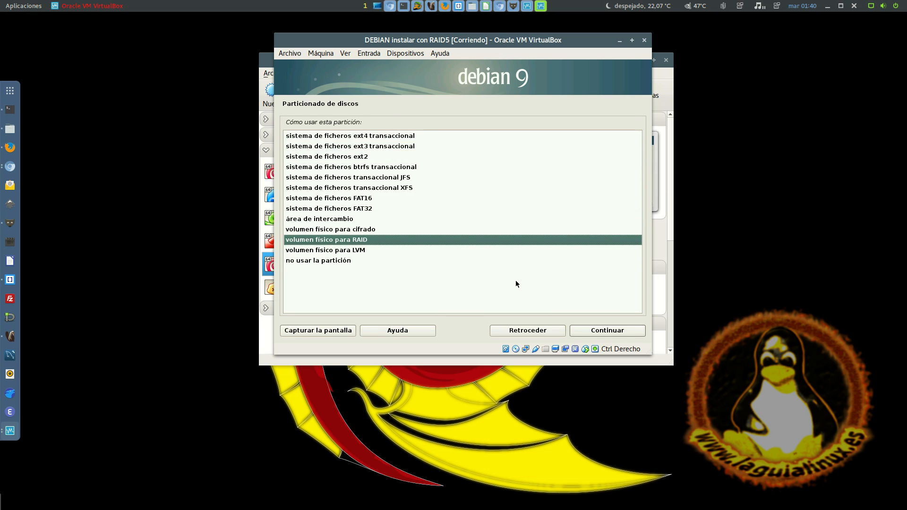
{"action": "key", "text": "Return"}
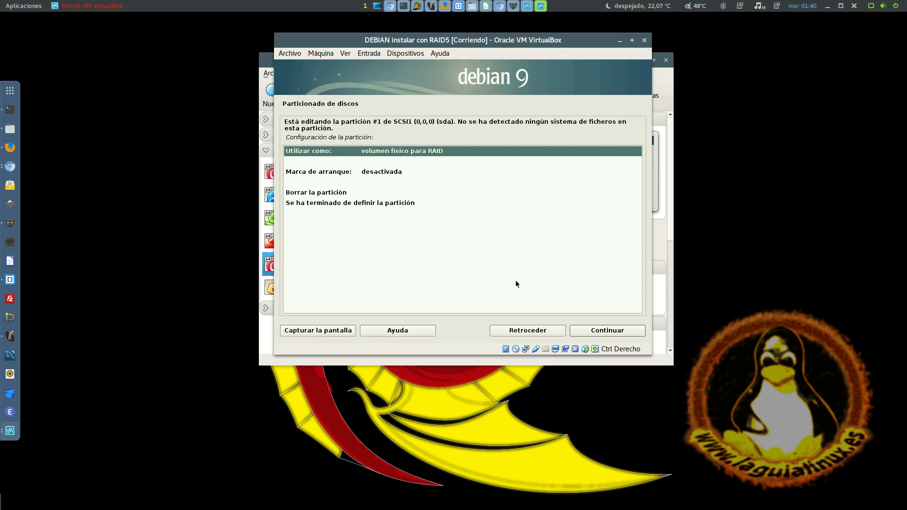
Keep volumen físico para RAID as the use of the sda partition and finish defining the partition
{"action": "key", "text": "Down"}
{"action": "key", "text": "Down"}
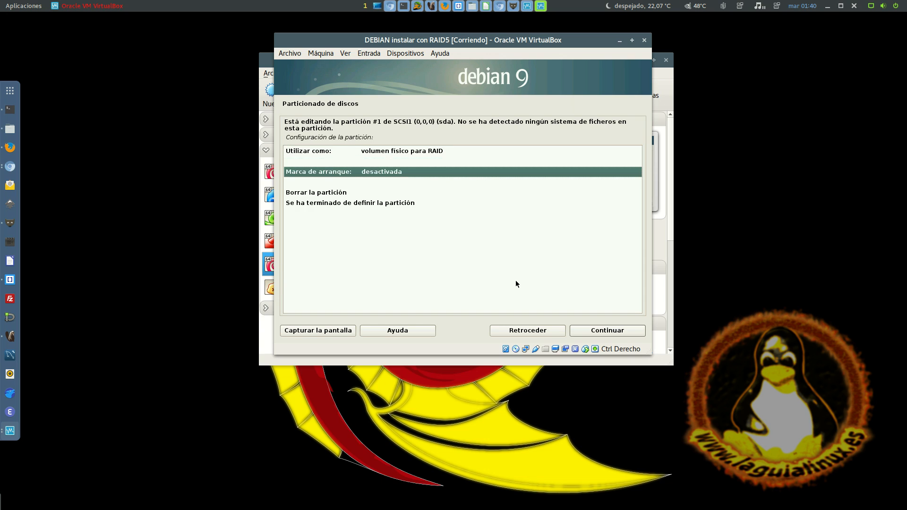
{"action": "key", "text": "Up"}
{"action": "key", "text": "Up"}
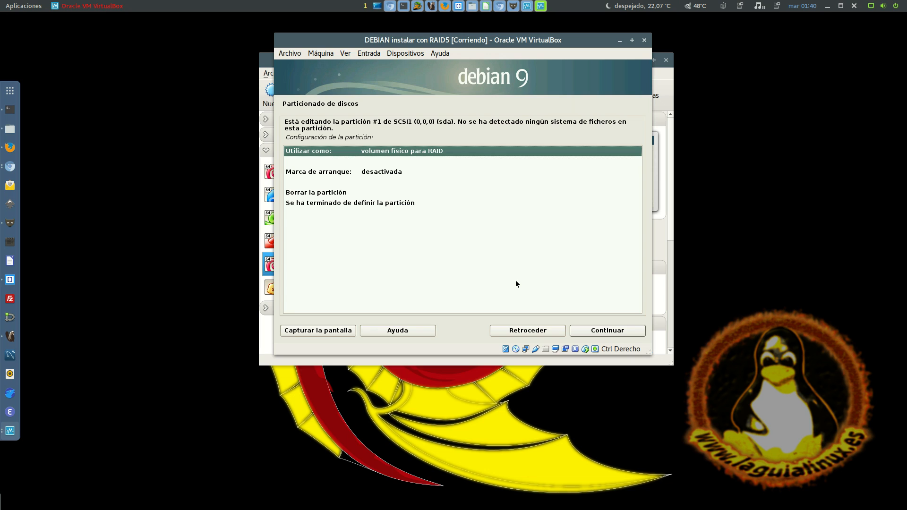
{"action": "key", "text": "Return"}
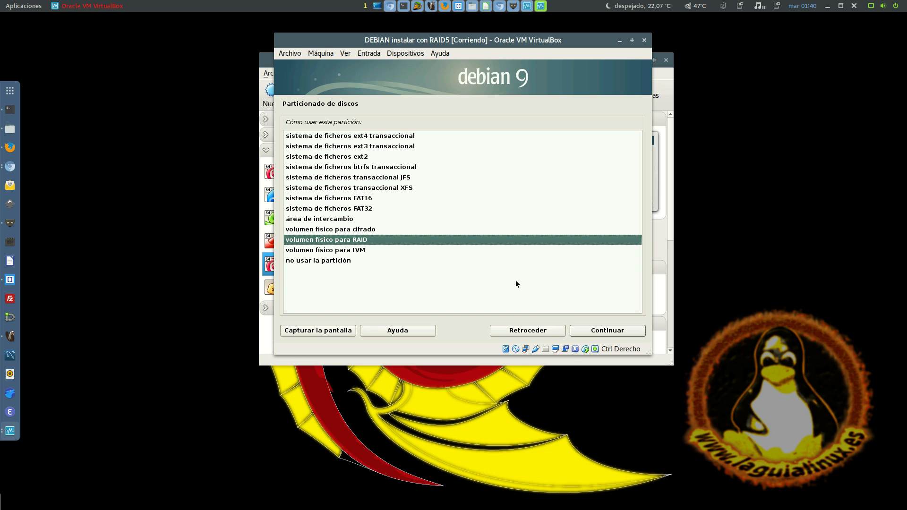
{"action": "key", "text": "Return"}
{"action": "key", "text": "Down"}
{"action": "key", "text": "Down"}
{"action": "key", "text": "Down"}
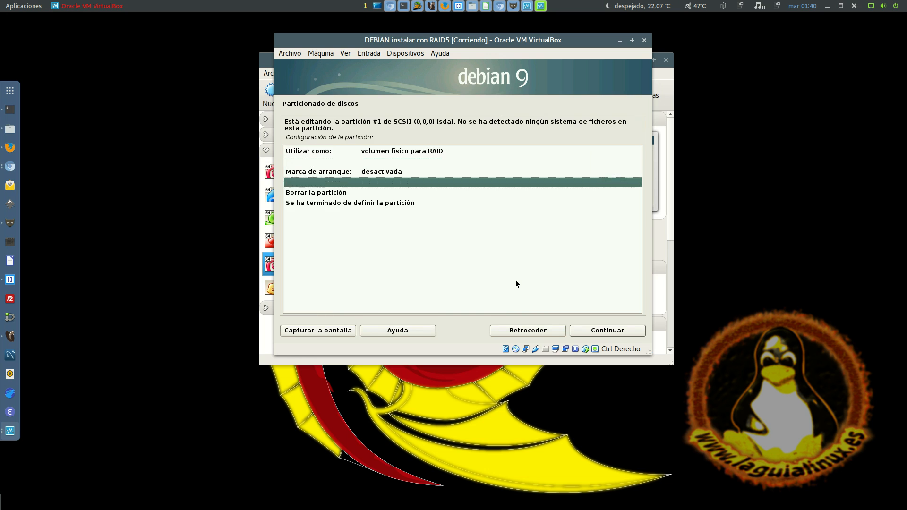
{"action": "key", "text": "Down"}
{"action": "key", "text": "Down"}
{"action": "key", "text": "Return"}
Create a primary partition from all the free space on sdb and set its use to volumen físico para RAID
{"action": "key", "text": "Down"}
{"action": "key", "text": "Down"}
{"action": "key", "text": "Return"}
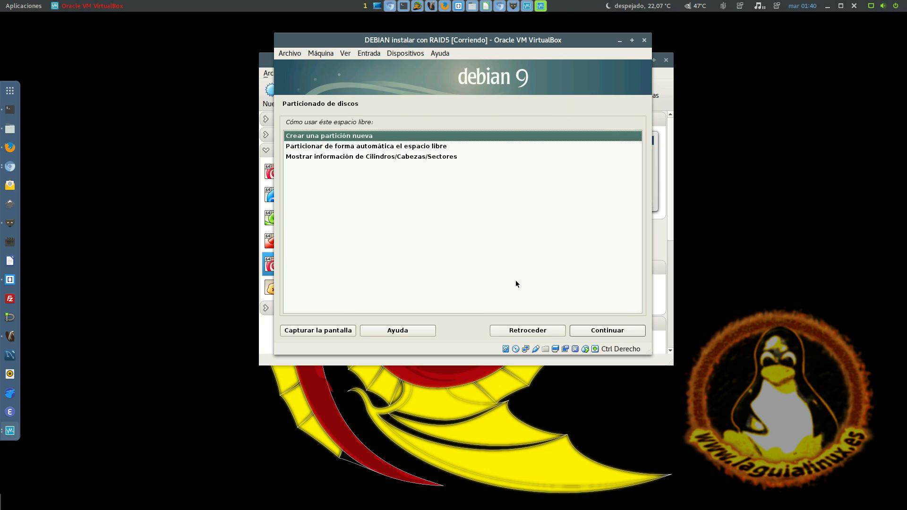
{"action": "key", "text": "Return"}
{"action": "key", "text": "Return"}
{"action": "key", "text": "Return"}
{"action": "key", "text": "Return"}
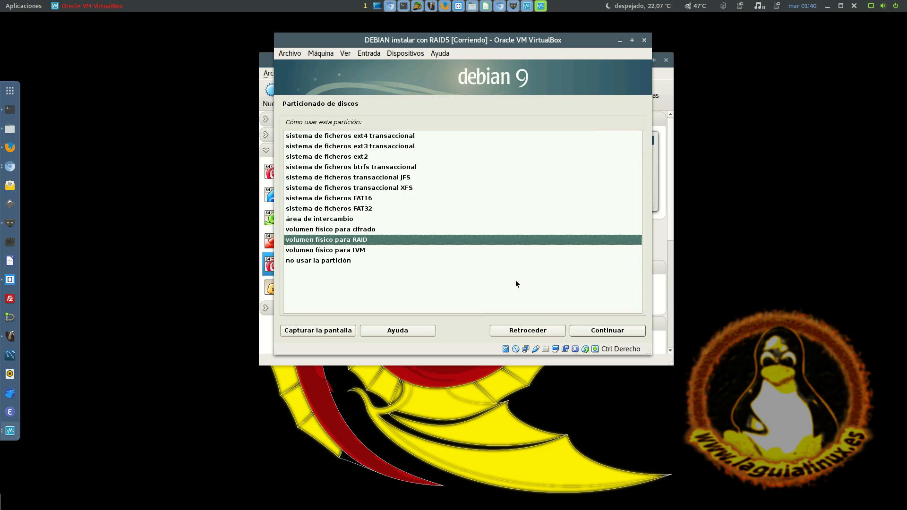
Finish defining the RAID partition on sdb
{"action": "key", "text": "Return"}
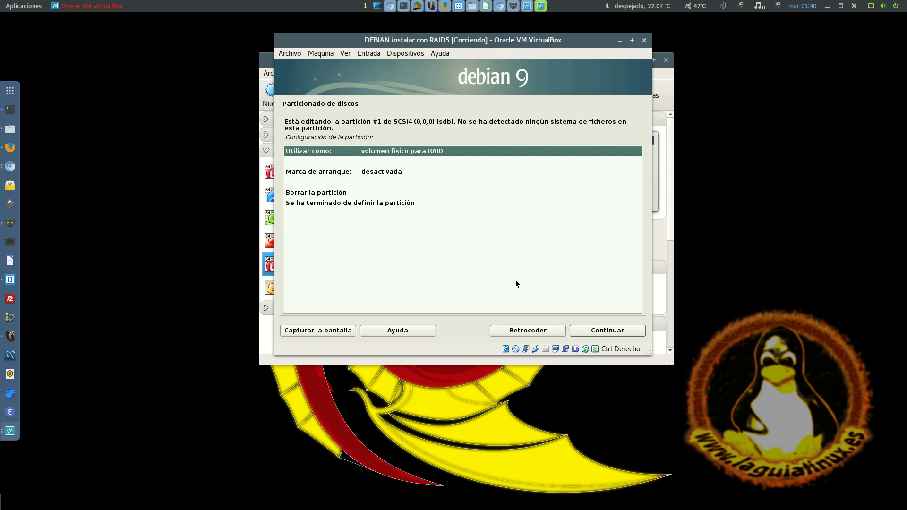
{"action": "key", "text": "Down"}
{"action": "key", "text": "Down"}
{"action": "key", "text": "Down"}
Create a primary partition from all the free space on sdc and set its use to volumen físico para RAID
{"action": "key", "text": "Return"}
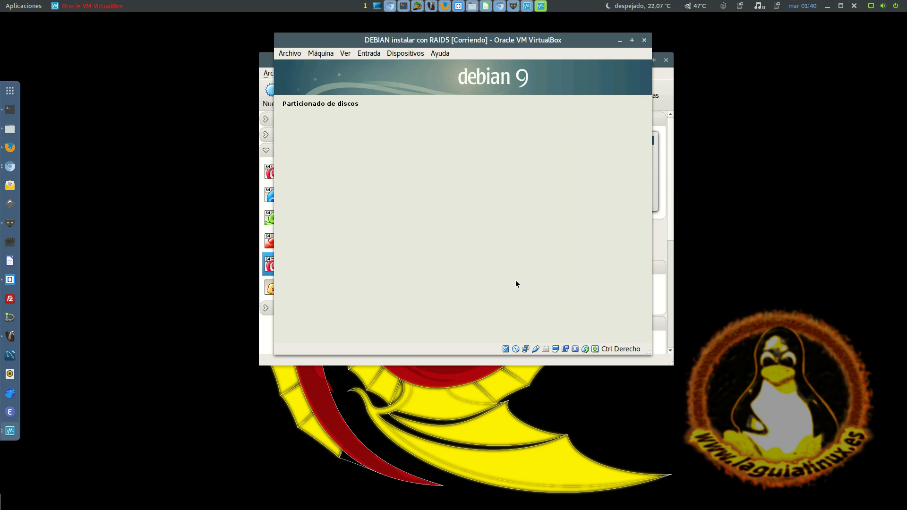
{"action": "key", "text": "Down"}
{"action": "key", "text": "Return"}
{"action": "key", "text": "Return"}
{"action": "key", "text": "Return"}
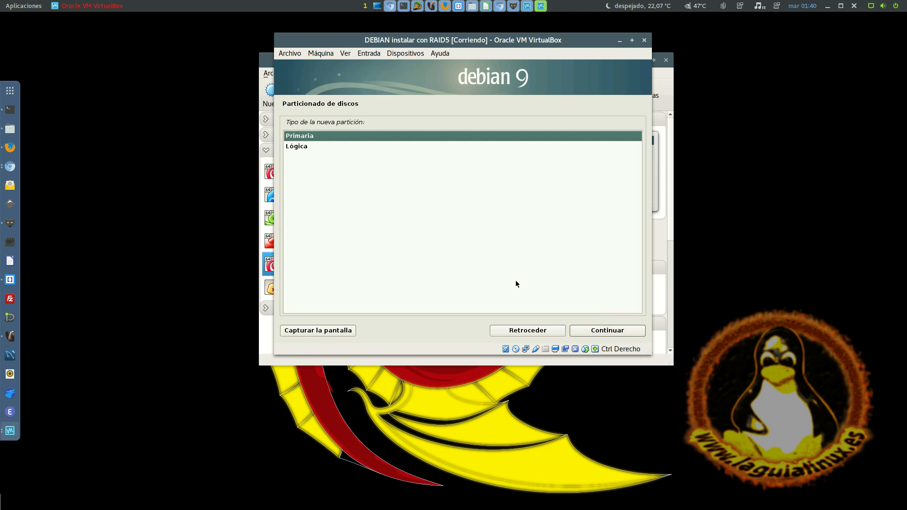
{"action": "key", "text": "Return"}
{"action": "key", "text": "Return"}
{"action": "key", "text": "Down"}
{"action": "key", "text": "Down"}
{"action": "key", "text": "Down"}
{"action": "key", "text": "Down"}
{"action": "key", "text": "Down"}
{"action": "key", "text": "Down"}
{"action": "key", "text": "Down"}
{"action": "key", "text": "Down"}
{"action": "key", "text": "Down"}
{"action": "key", "text": "Down"}
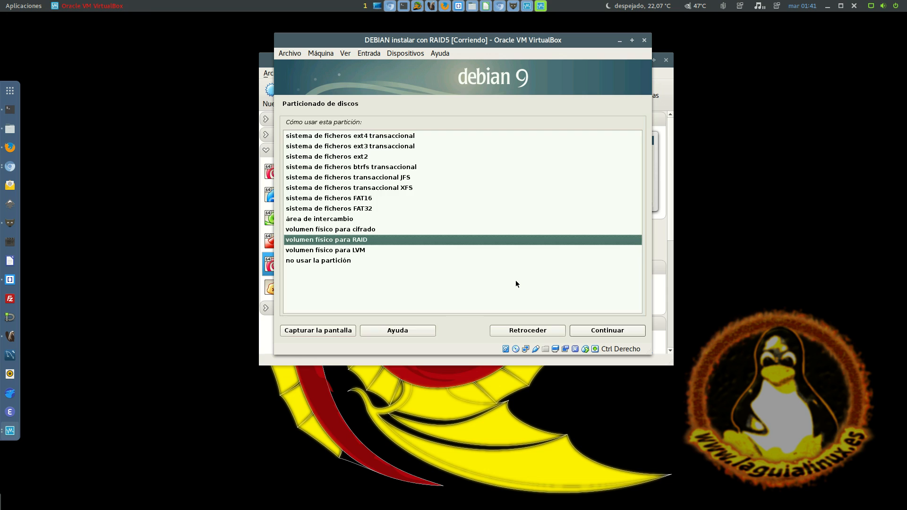
Finish defining the RAID partition on sdc
{"action": "key", "text": "Return"}
{"action": "key", "text": "Down"}
Create a primary partition from all the free space on sdd and set its use to volumen físico para RAID
{"action": "key", "text": "Down"}
{"action": "key", "text": "Down"}
{"action": "key", "text": "Return"}
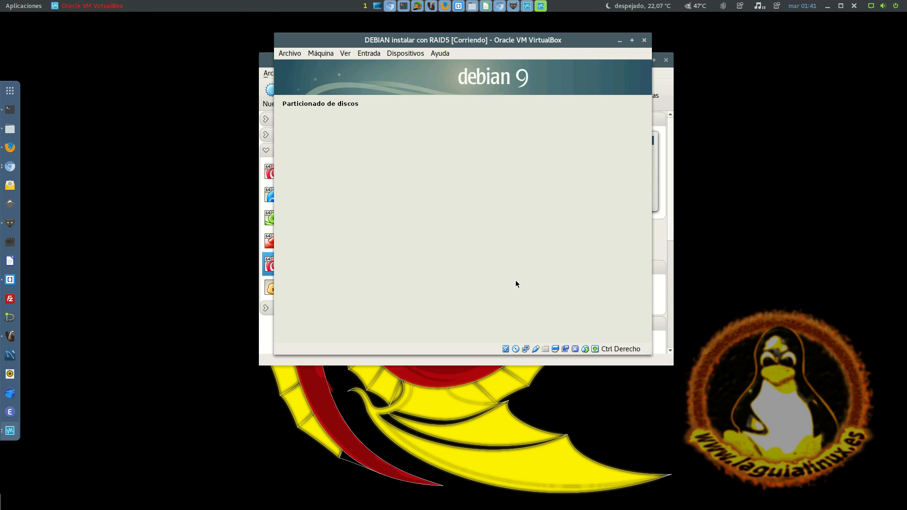
{"action": "key", "text": "Down"}
{"action": "key", "text": "Return"}
{"action": "key", "text": "Return"}
{"action": "key", "text": "Return"}
{"action": "key", "text": "Return"}
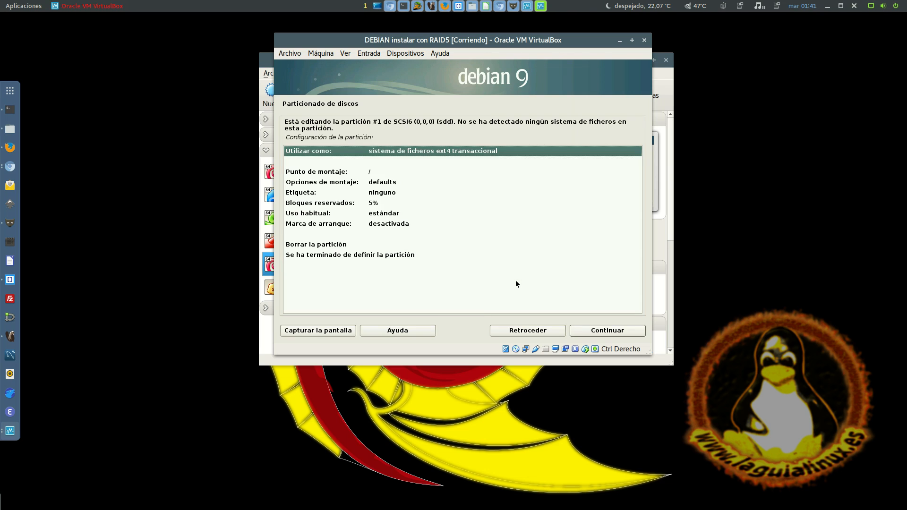
{"action": "key", "text": "Down"}
{"action": "key", "text": "Up"}
Finish defining the RAID partition on sdd
{"action": "key", "text": "Return"}
{"action": "key", "text": "Return"}
{"action": "key", "text": "Down"}
{"action": "key", "text": "Down"}
{"action": "key", "text": "Down"}
{"action": "key", "text": "Down"}
{"action": "key", "text": "Down"}
{"action": "key", "text": "Return"}
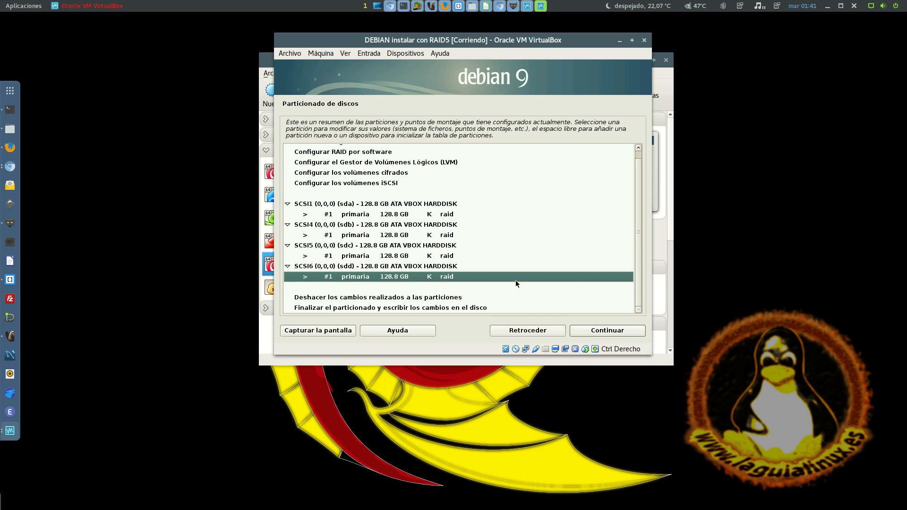
Review the partition summary, examining the RAID partitions on sda, sdb, sdc and sdd and the configuration options above them
{"action": "key", "text": "Up"}
{"action": "key", "text": "Up"}
{"action": "key", "text": "Up"}
{"action": "key", "text": "Up"}
{"action": "key", "text": "Up"}
{"action": "key", "text": "Up"}
{"action": "key", "text": "Up"}
{"action": "key", "text": "Up"}
{"action": "key", "text": "Down"}
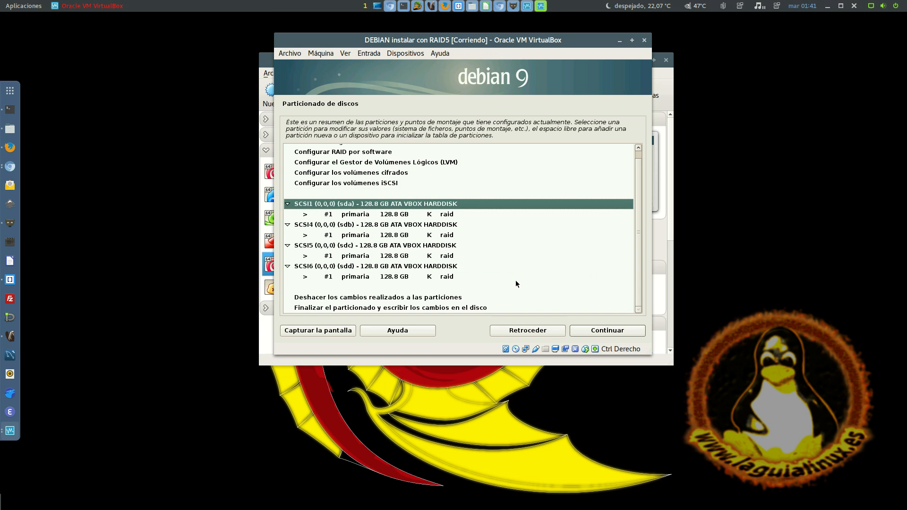
{"action": "key", "text": "Down"}
{"action": "key", "text": "Down"}
{"action": "key", "text": "Down"}
{"action": "key", "text": "Down"}
{"action": "key", "text": "Down"}
{"action": "key", "text": "Down"}
{"action": "key", "text": "Up"}
{"action": "key", "text": "Up"}
{"action": "key", "text": "Up"}
{"action": "key", "text": "Up"}
{"action": "key", "text": "Up"}
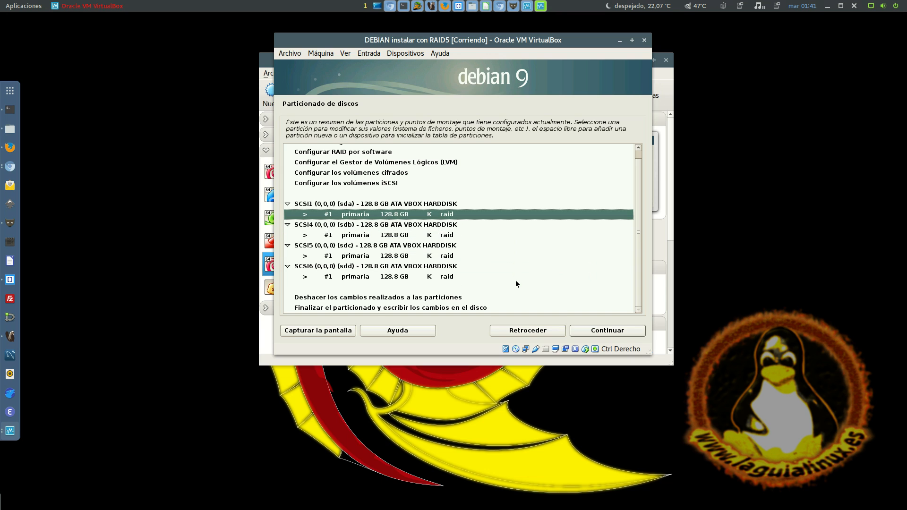
{"action": "key", "text": "Down"}
{"action": "key", "text": "Down"}
{"action": "key", "text": "Down"}
{"action": "key", "text": "Down"}
{"action": "key", "text": "Up"}
{"action": "key", "text": "Up"}
{"action": "key", "text": "Up"}
{"action": "key", "text": "Up"}
{"action": "key", "text": "Up"}
{"action": "key", "text": "Up"}
{"action": "key", "text": "Up"}
{"action": "key", "text": "Up"}
{"action": "key", "text": "Up"}
{"action": "key", "text": "Up"}
{"action": "key", "text": "Up"}
{"action": "key", "text": "Down"}
{"action": "key", "text": "Down"}
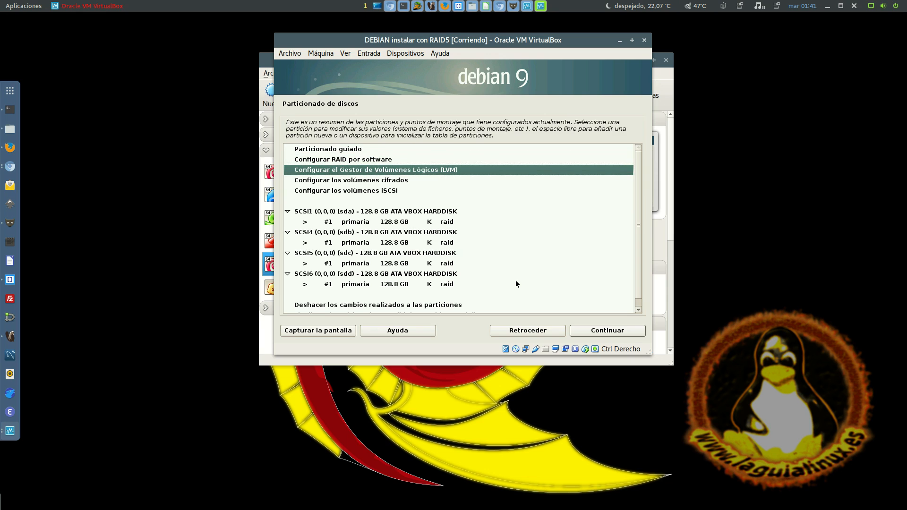
Start configuring software RAID and agree to write the partition table changes to the four disks
{"action": "key", "text": "Up"}
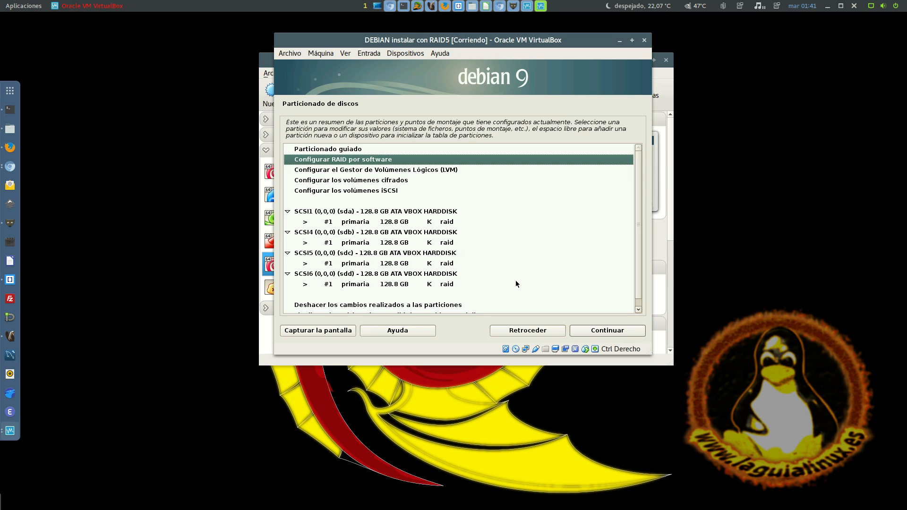
{"action": "key", "text": "Return"}
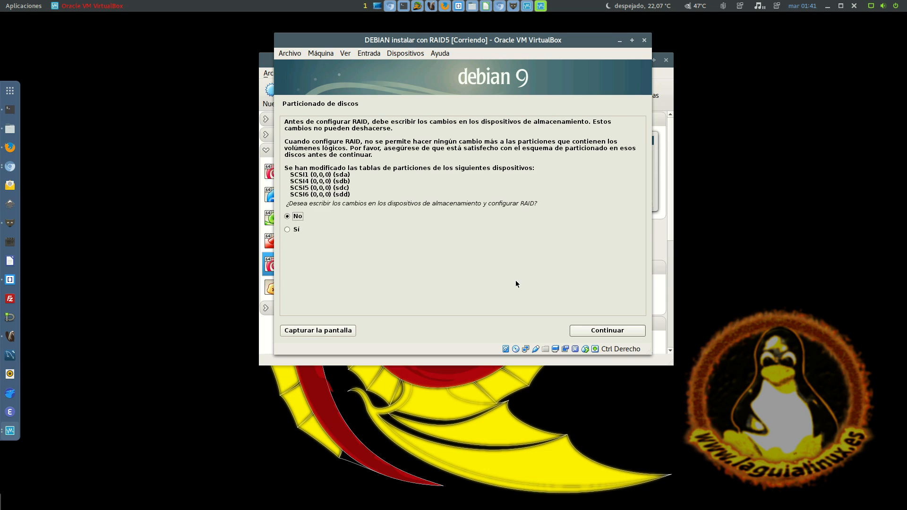
{"action": "key", "text": "Down"}
{"action": "key", "text": "Return"}
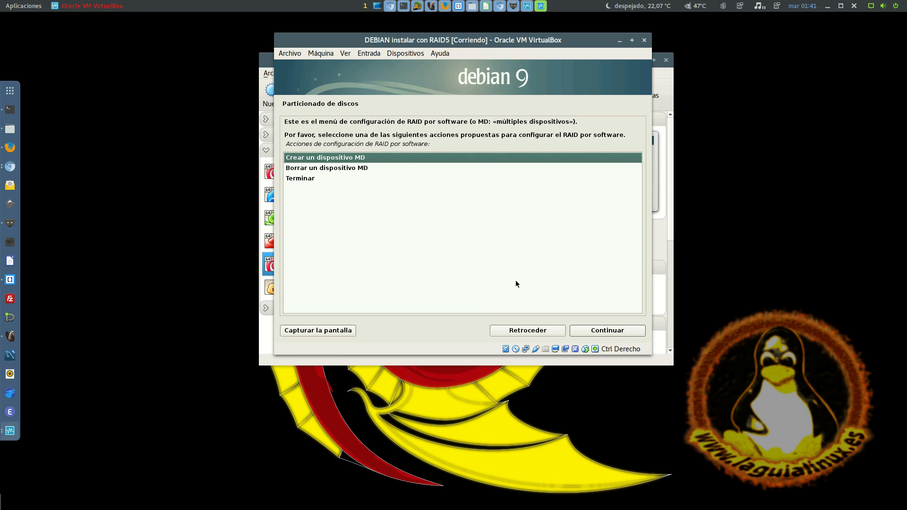
Create an MD device of type RAID5 with 4 active devices and 0 spare devices
{"action": "key", "text": "Return"}
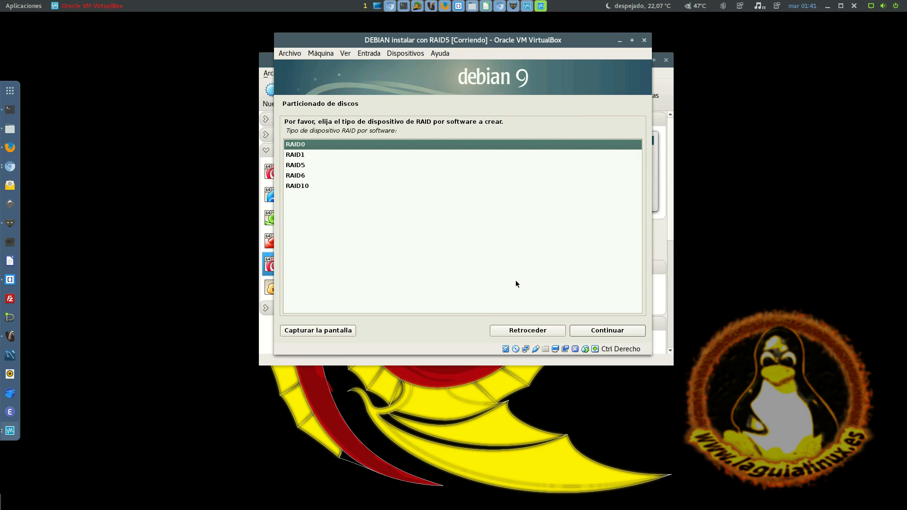
{"action": "key", "text": "Down"}
{"action": "key", "text": "Down"}
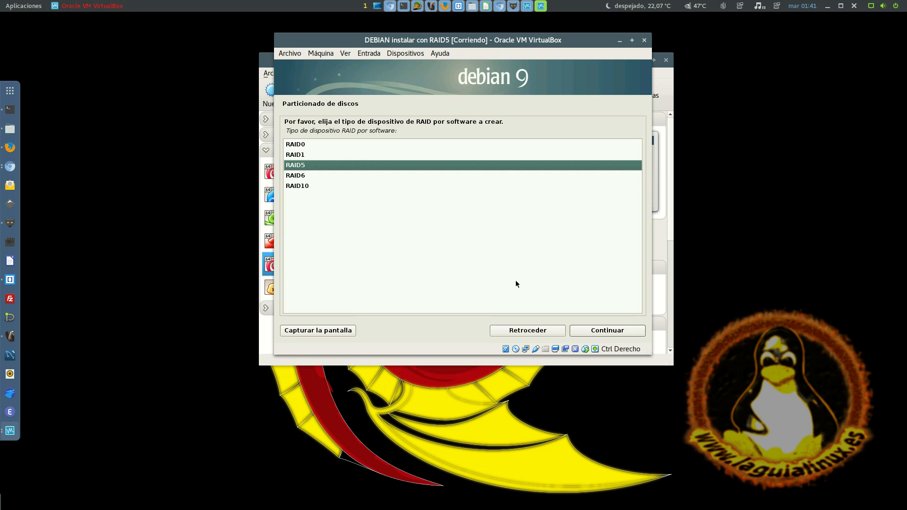
{"action": "key", "text": "Return"}
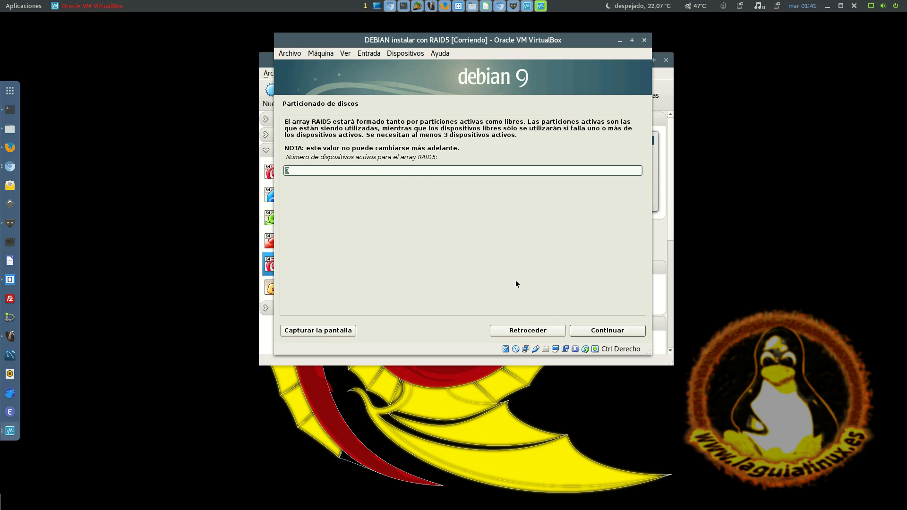
{"action": "type", "text": "4"}
{"action": "key", "text": "Return"}
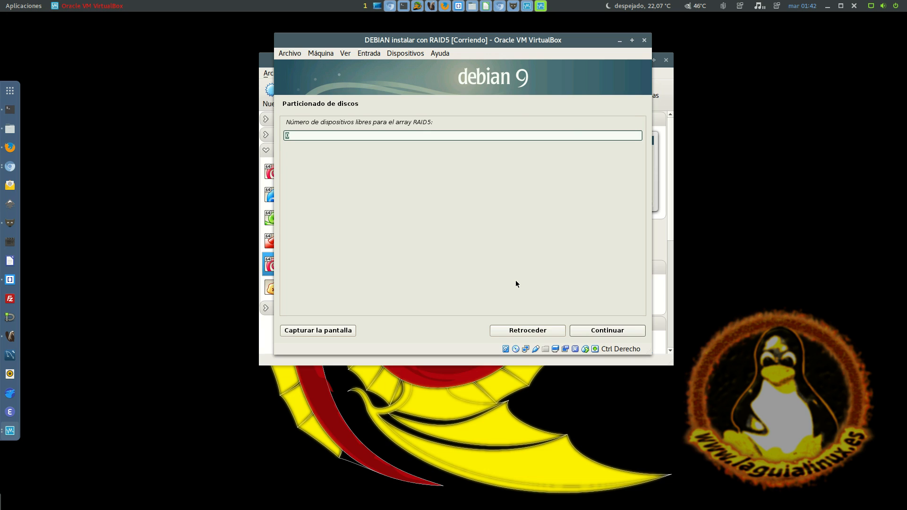
{"action": "key", "text": "Return"}
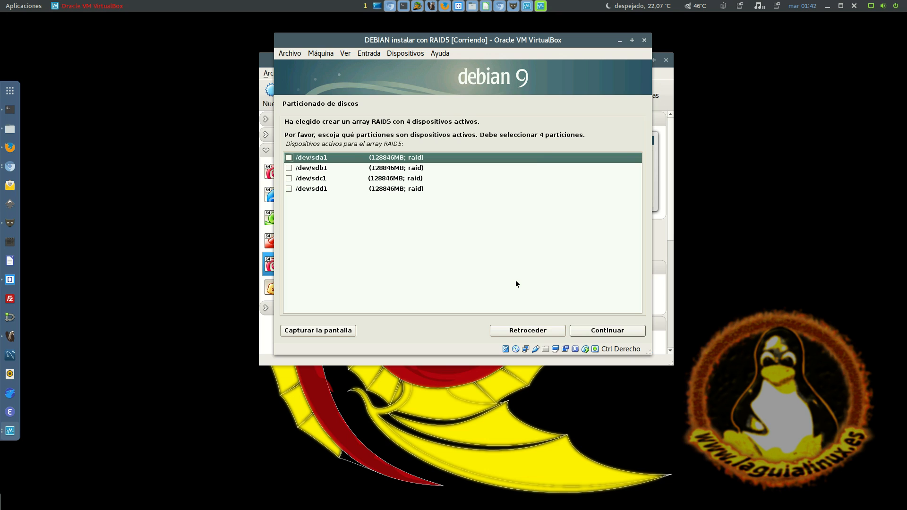
Select /dev/sda1, /dev/sdb1, /dev/sdc1 and /dev/sdd1 as the active devices of the RAID5 array and accept the selection
{"action": "key", "text": "space"}
{"action": "key", "text": "Down"}
{"action": "key", "text": "space"}
{"action": "key", "text": "Down"}
{"action": "key", "text": "space"}
{"action": "key", "text": "Down"}
{"action": "key", "text": "space"}
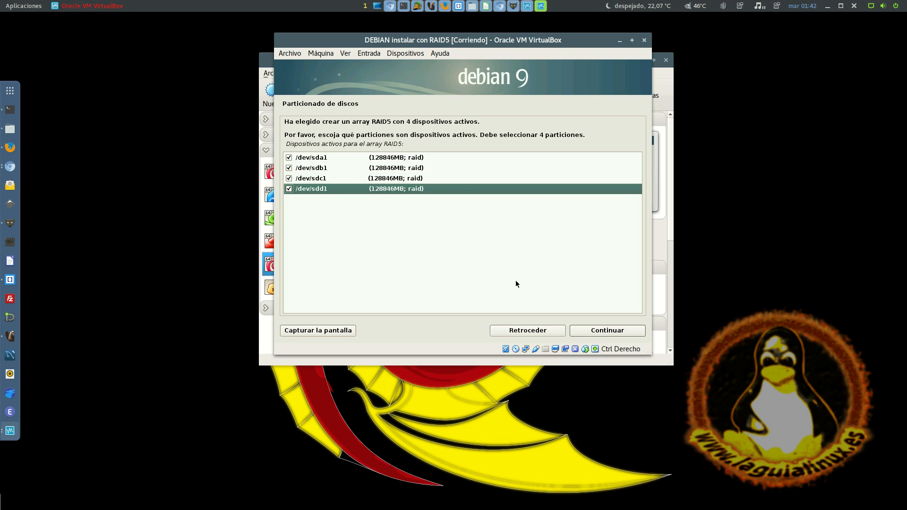
{"action": "key", "text": "Up"}
{"action": "key", "text": "Up"}
{"action": "key", "text": "Up"}
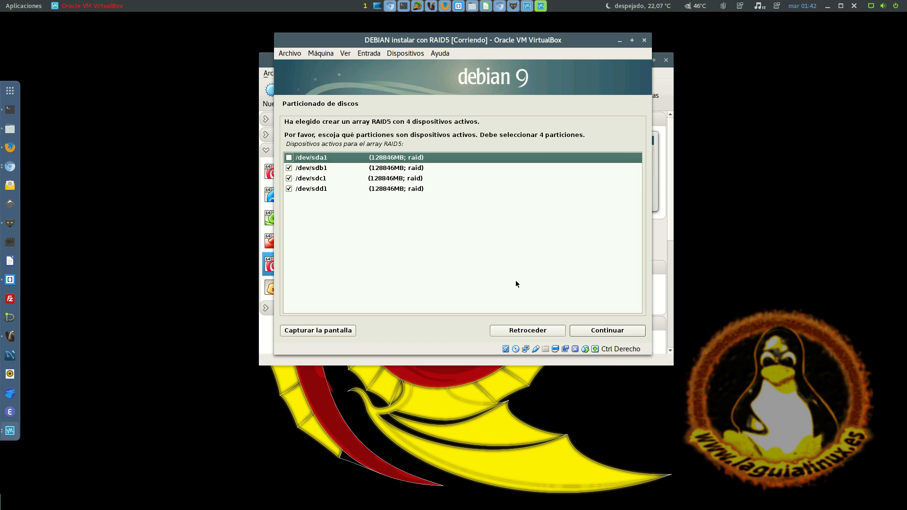
{"action": "key", "text": "space"}
{"action": "key", "text": "Down"}
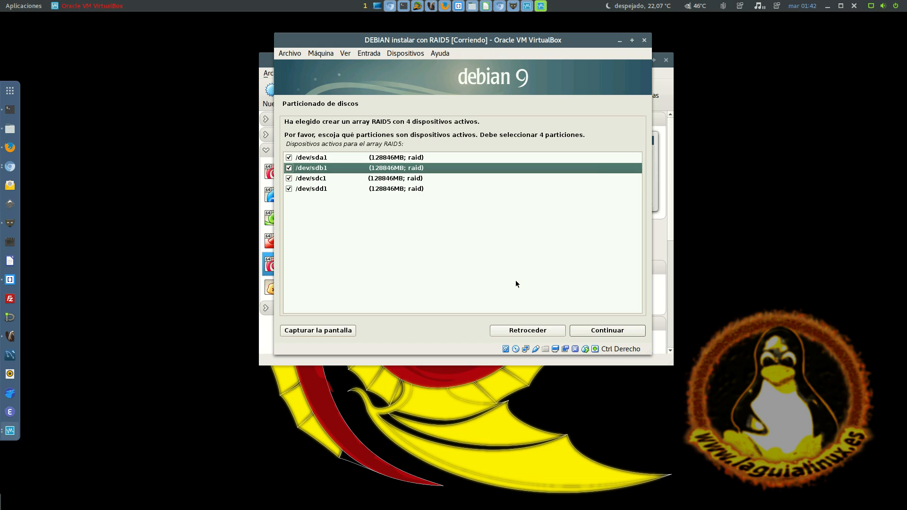
{"action": "left_click", "coordinate": [288, 189]}
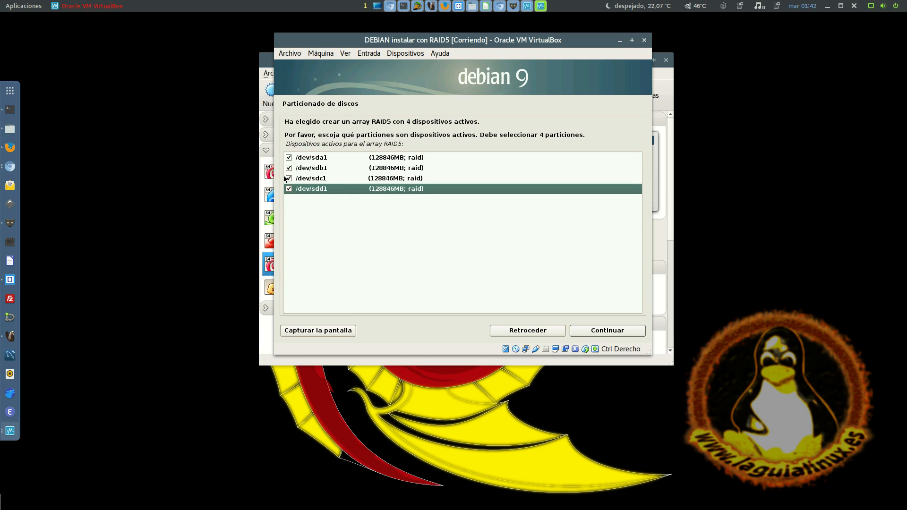
{"action": "left_click", "coordinate": [289, 179]}
{"action": "left_click", "coordinate": [289, 180]}
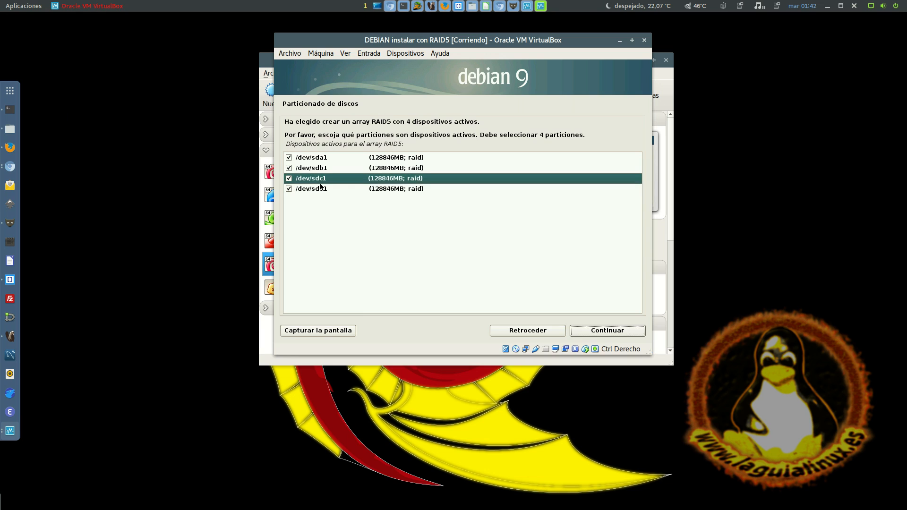
{"action": "key", "text": "Return"}
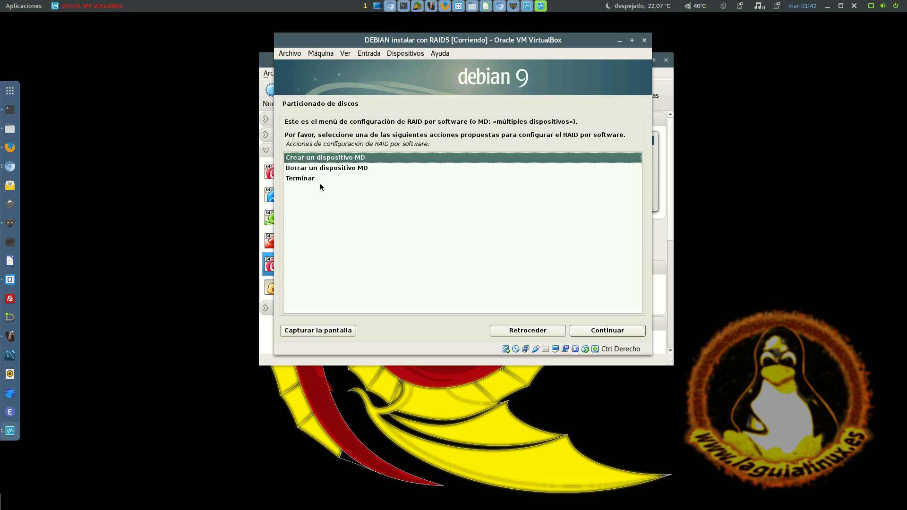
Finish the software RAID configuration and return to the partition summary
{"action": "key", "text": "Down"}
{"action": "key", "text": "Down"}
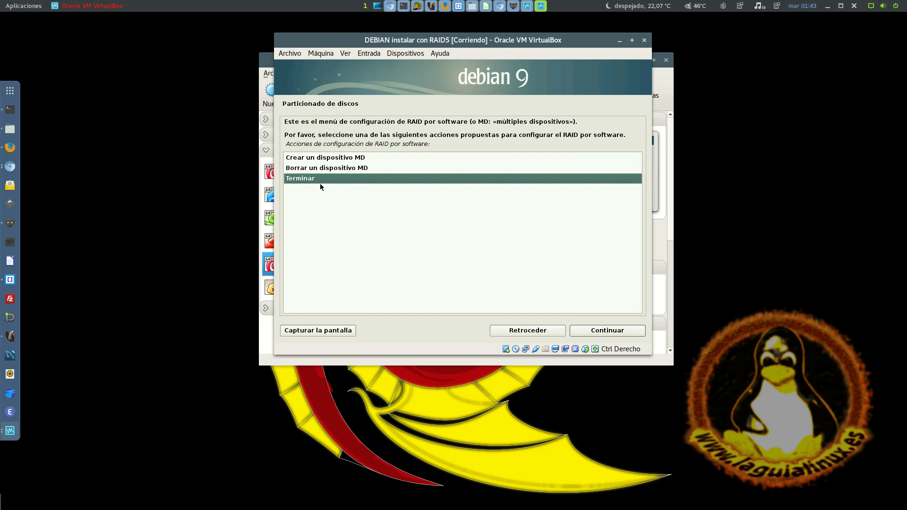
{"action": "key", "text": "Up"}
{"action": "key", "text": "Up"}
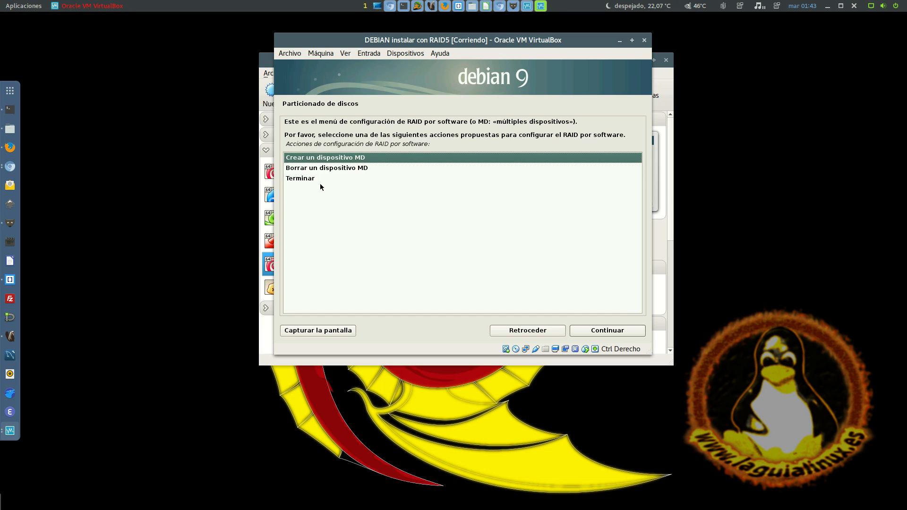
{"action": "key", "text": "Down"}
{"action": "key", "text": "Down"}
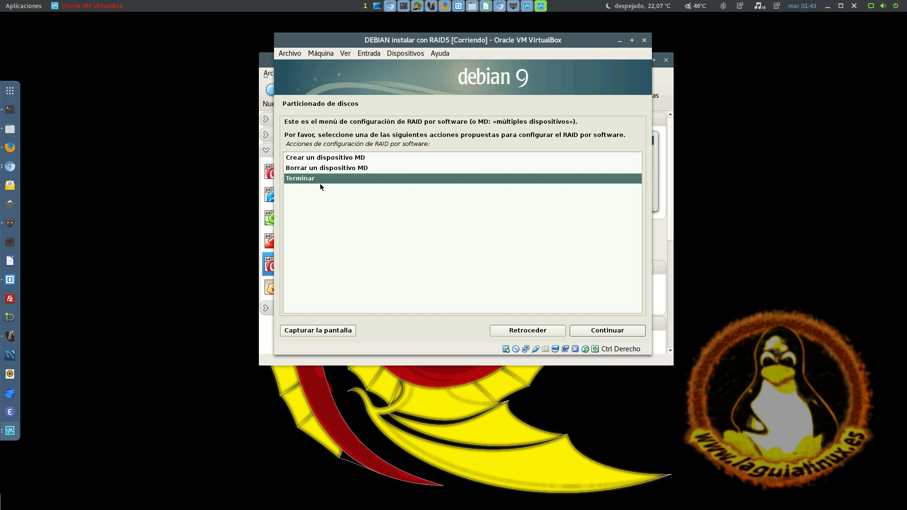
{"action": "key", "text": "Return"}
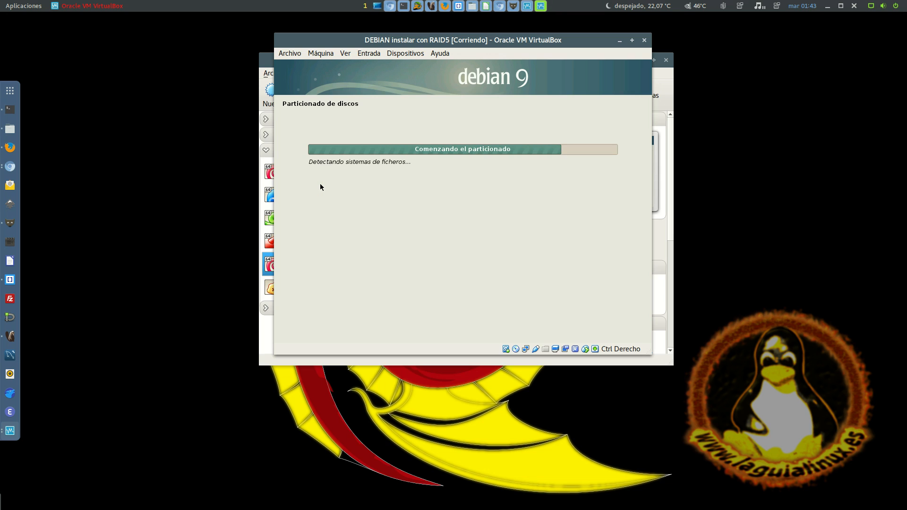
Review the partition summary, examining the software RAID5 device and the member partitions on the four disks
{"action": "key", "text": "Down"}
{"action": "key", "text": "Down"}
{"action": "key", "text": "Down"}
{"action": "key", "text": "Down"}
{"action": "key", "text": "Down"}
{"action": "key", "text": "Down"}
{"action": "key", "text": "Down"}
{"action": "key", "text": "Down"}
{"action": "key", "text": "Down"}
{"action": "key", "text": "Down"}
{"action": "key", "text": "Down"}
{"action": "key", "text": "Down"}
{"action": "key", "text": "Down"}
{"action": "key", "text": "Down"}
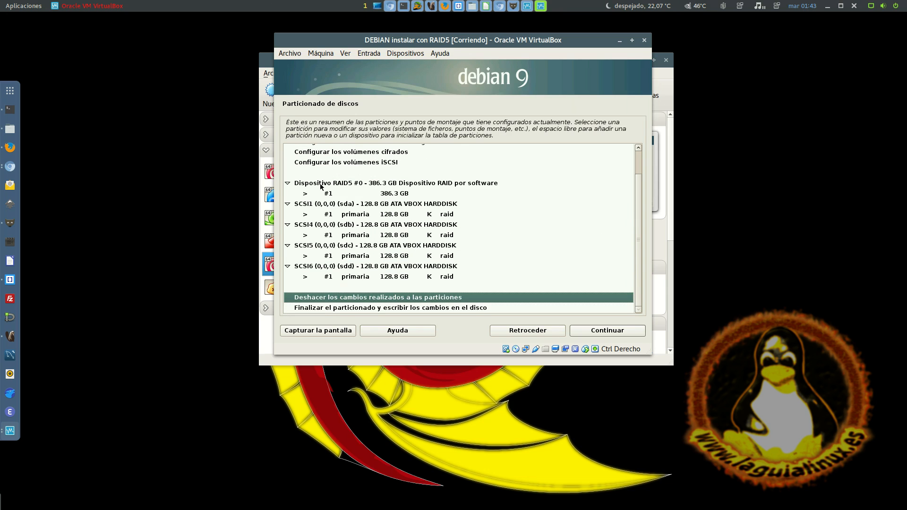
{"action": "key", "text": "Up"}
{"action": "key", "text": "Up"}
{"action": "key", "text": "Up"}
{"action": "key", "text": "Up"}
{"action": "key", "text": "Up"}
{"action": "key", "text": "Up"}
{"action": "key", "text": "Up"}
{"action": "key", "text": "Up"}
{"action": "key", "text": "Down"}
{"action": "key", "text": "Down"}
{"action": "key", "text": "Down"}
{"action": "key", "text": "Up"}
{"action": "key", "text": "Up"}
{"action": "key", "text": "Up"}
{"action": "key", "text": "Up"}
{"action": "key", "text": "Up"}
{"action": "key", "text": "Up"}
{"action": "key", "text": "Up"}
{"action": "key", "text": "Down"}
{"action": "key", "text": "Down"}
{"action": "key", "text": "Down"}
{"action": "key", "text": "Up"}
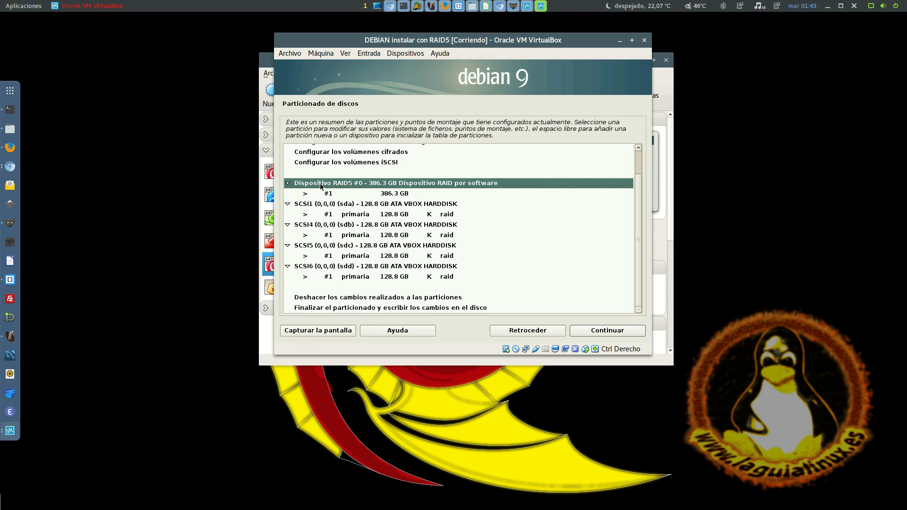
{"action": "key", "text": "Down"}
{"action": "key", "text": "Down"}
{"action": "key", "text": "Down"}
{"action": "key", "text": "Down"}
{"action": "key", "text": "Down"}
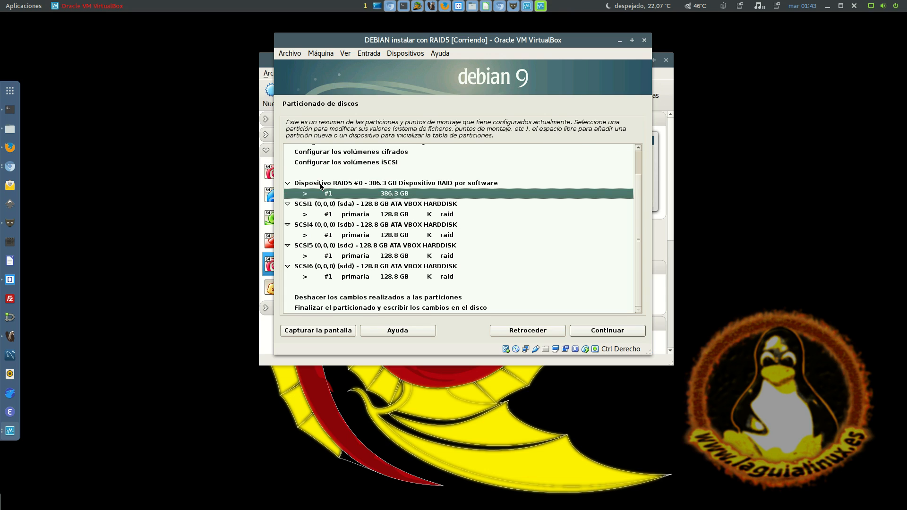
{"action": "key", "text": "Down"}
{"action": "key", "text": "Down"}
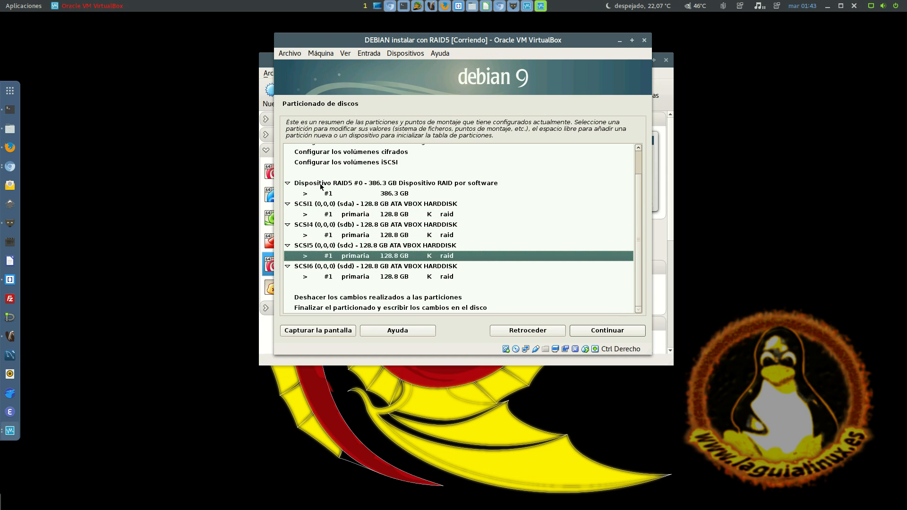
{"action": "key", "text": "Up"}
{"action": "key", "text": "Up"}
{"action": "key", "text": "Up"}
{"action": "key", "text": "Up"}
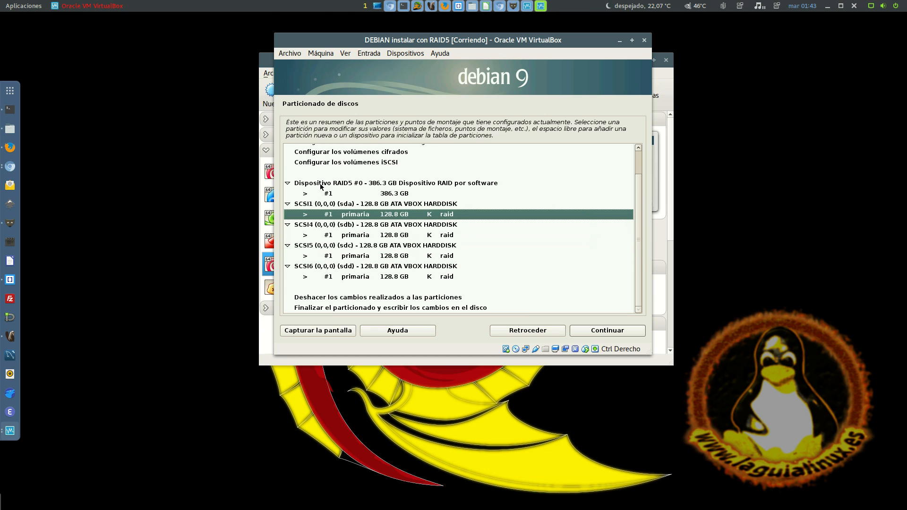
Compare the RAID5 device's partition with the entries for sda, sdb, sdc and sdd in the partition summary
{"action": "key", "text": "Down"}
{"action": "key", "text": "Down"}
{"action": "key", "text": "Down"}
{"action": "key", "text": "Down"}
{"action": "key", "text": "Down"}
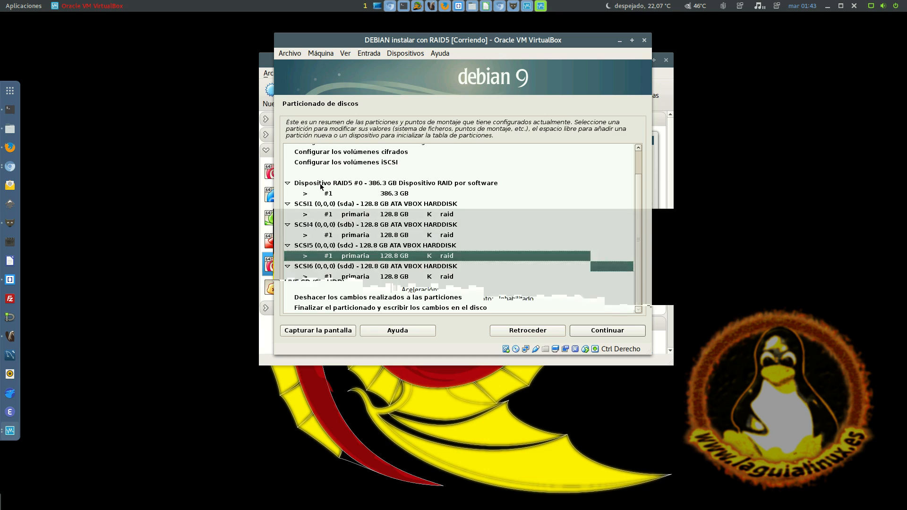
{"action": "key", "text": "Up"}
{"action": "key", "text": "Up"}
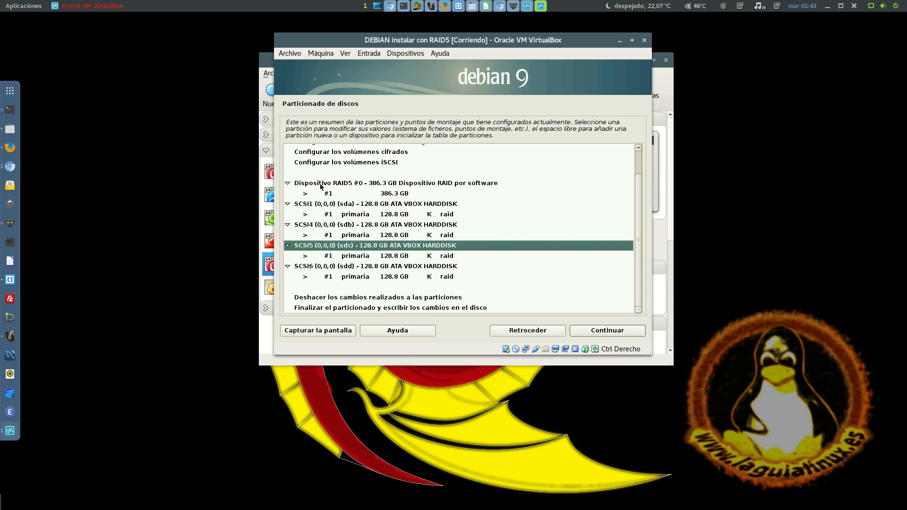
{"action": "key", "text": "Up"}
{"action": "key", "text": "Up"}
{"action": "key", "text": "Up"}
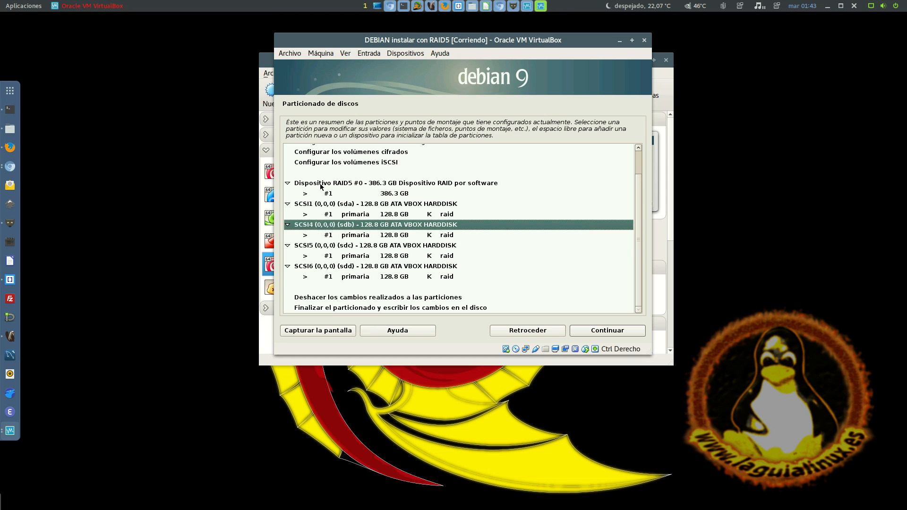
{"action": "key", "text": "Down"}
{"action": "key", "text": "Down"}
{"action": "key", "text": "Down"}
{"action": "key", "text": "Down"}
{"action": "key", "text": "Down"}
{"action": "key", "text": "Down"}
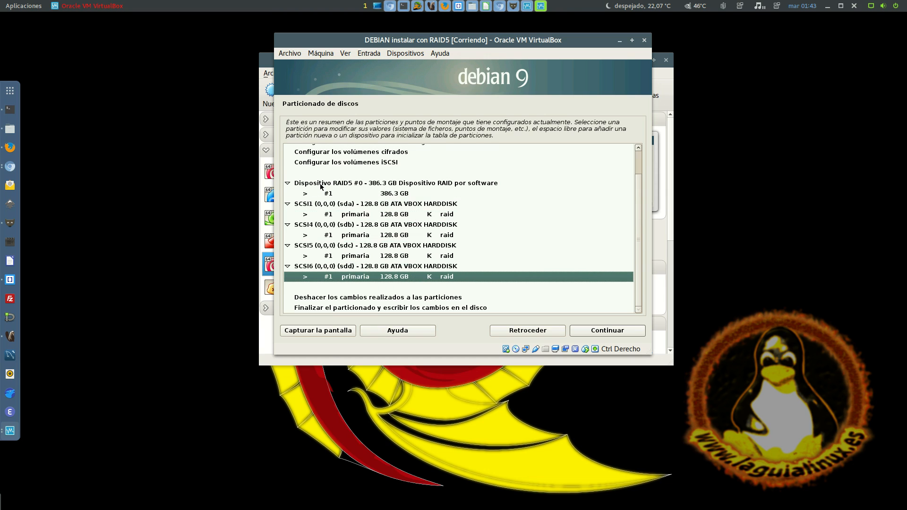
{"action": "key", "text": "Up"}
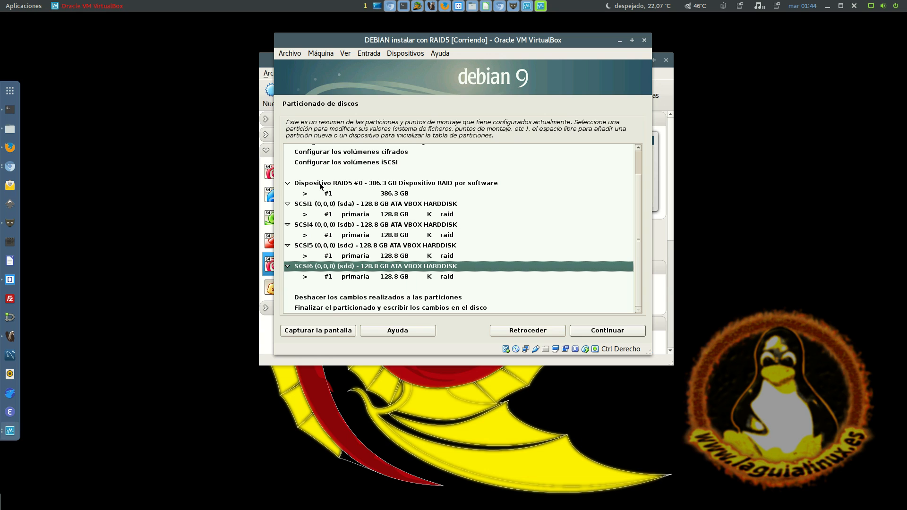
{"action": "key", "text": "Up"}
{"action": "key", "text": "Up"}
{"action": "key", "text": "Up"}
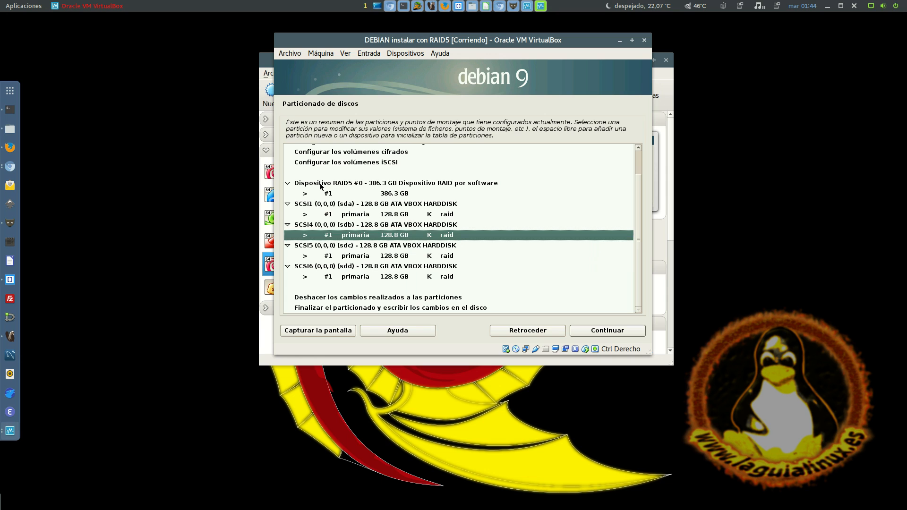
{"action": "key", "text": "Up"}
{"action": "key", "text": "Up"}
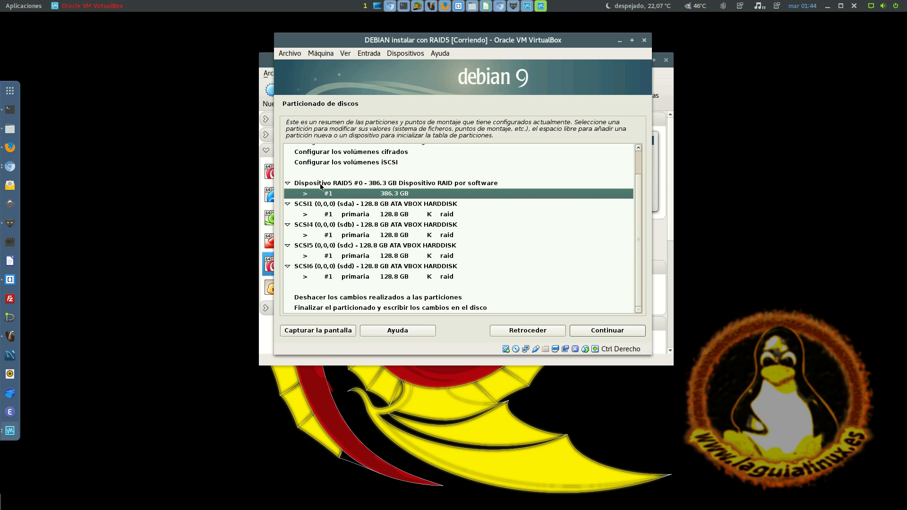
{"action": "key", "text": "Down"}
{"action": "key", "text": "Down"}
{"action": "key", "text": "Down"}
{"action": "key", "text": "Down"}
{"action": "key", "text": "Down"}
{"action": "key", "text": "Down"}
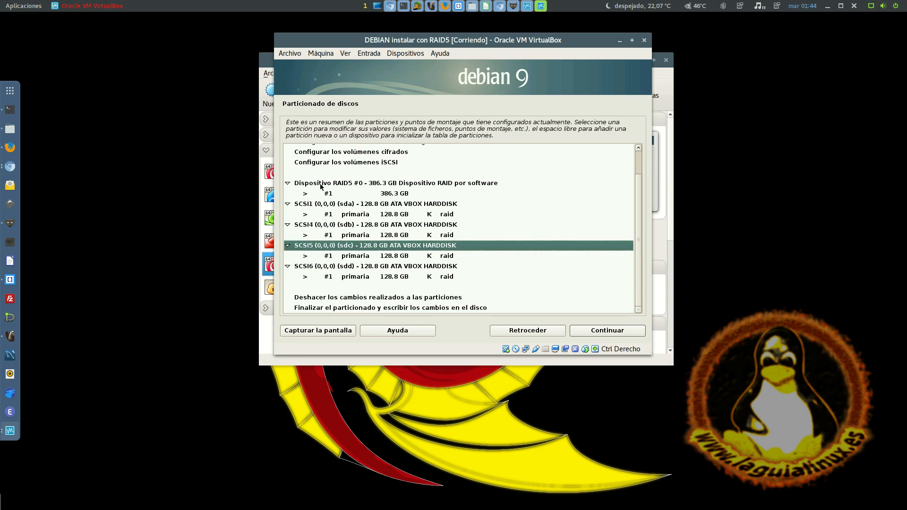
{"action": "key", "text": "Up"}
Examine the primary RAID partitions on sda, sdb, sdc and sdd one by one, checking their sizes
{"action": "left_click", "coordinate": [397, 215]}
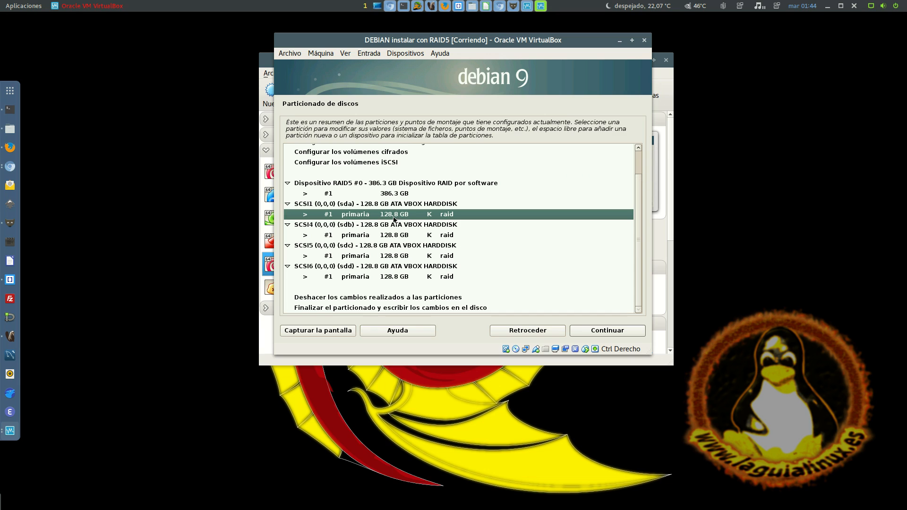
{"action": "left_click", "coordinate": [397, 235]}
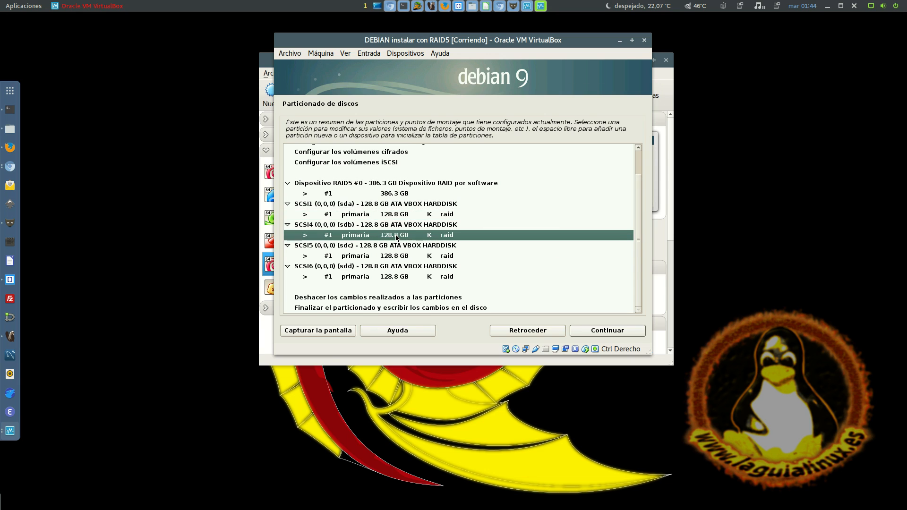
{"action": "left_click", "coordinate": [387, 257]}
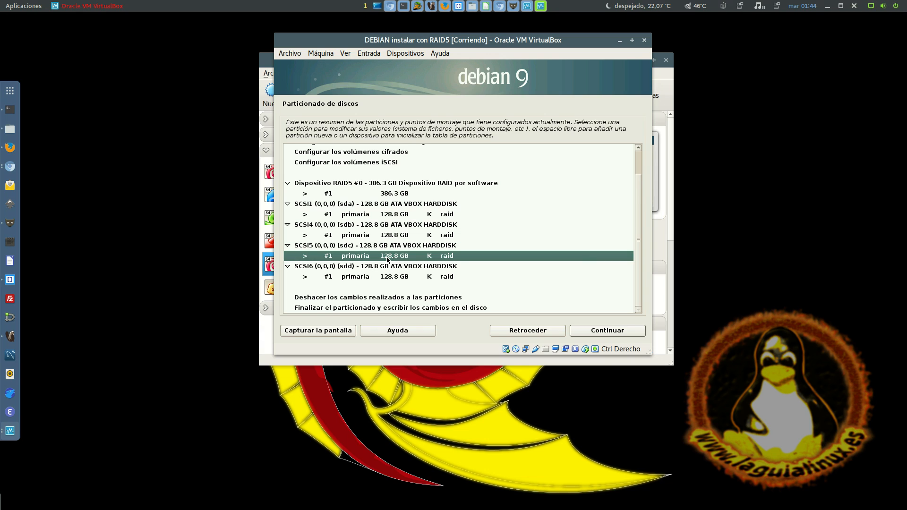
{"action": "left_click", "coordinate": [391, 278]}
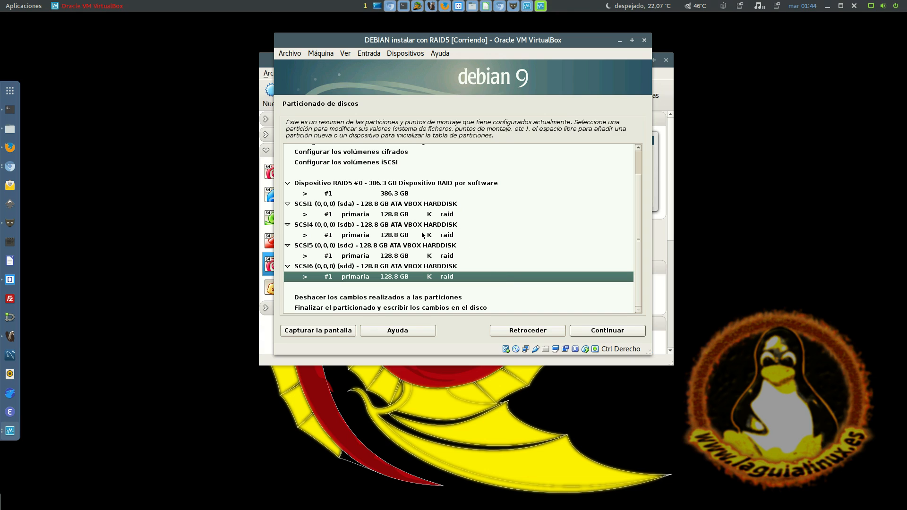
{"action": "left_click", "coordinate": [396, 215]}
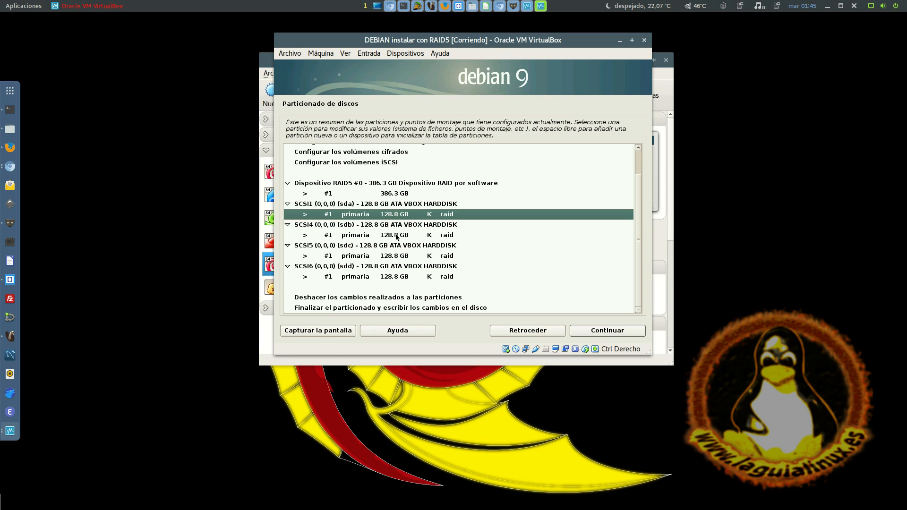
{"action": "left_click", "coordinate": [396, 236]}
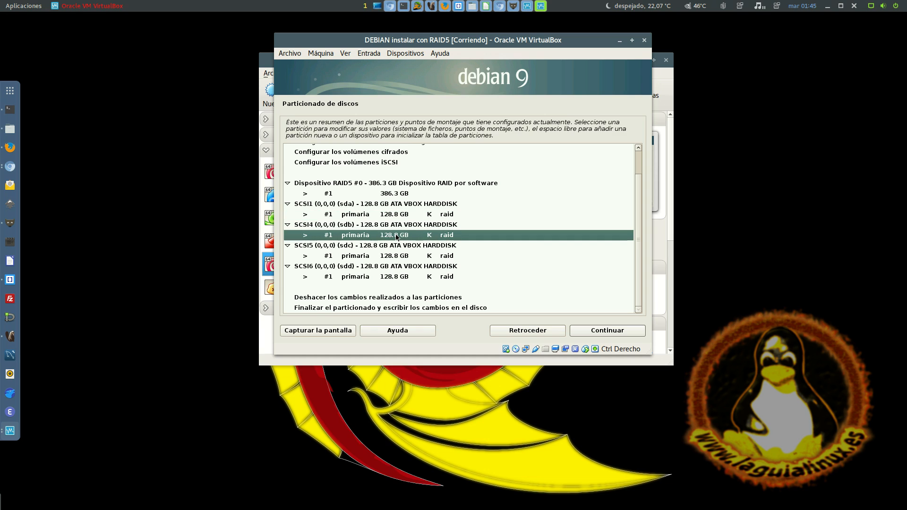
{"action": "left_click", "coordinate": [395, 279]}
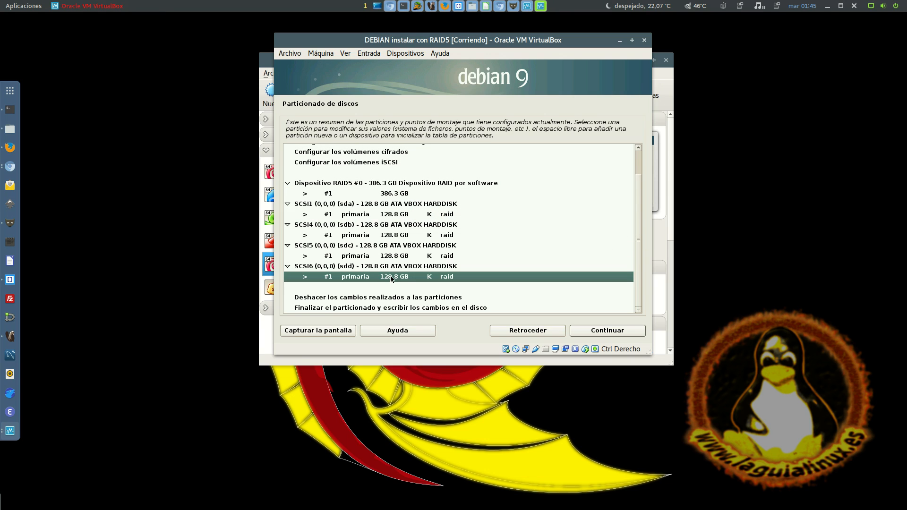
{"action": "left_click", "coordinate": [409, 259]}
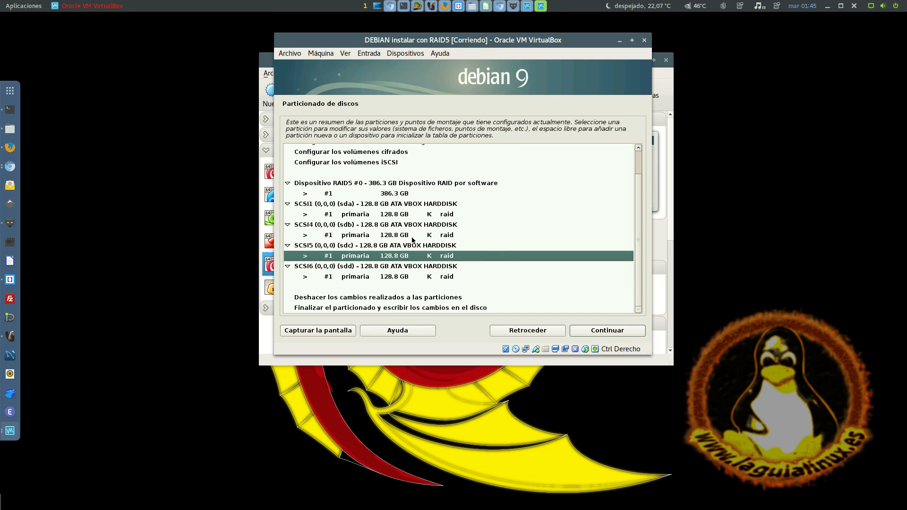
{"action": "left_click", "coordinate": [412, 236]}
{"action": "left_click", "coordinate": [458, 214]}
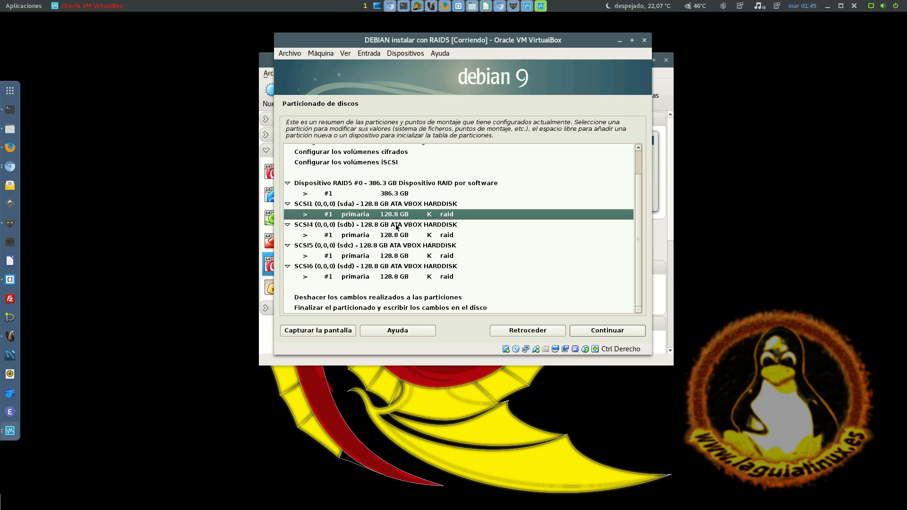
{"action": "left_click", "coordinate": [391, 238]}
{"action": "left_click", "coordinate": [393, 255]}
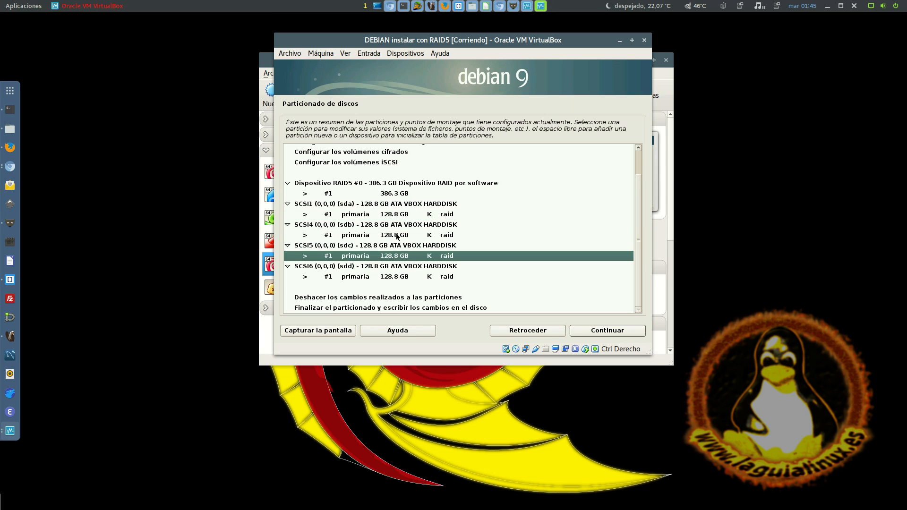
{"action": "left_click", "coordinate": [393, 278]}
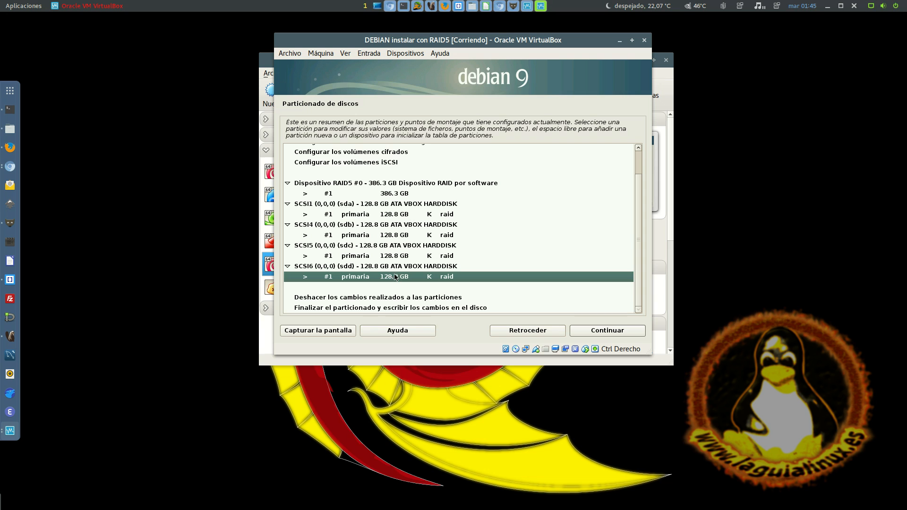
{"action": "left_click", "coordinate": [406, 237]}
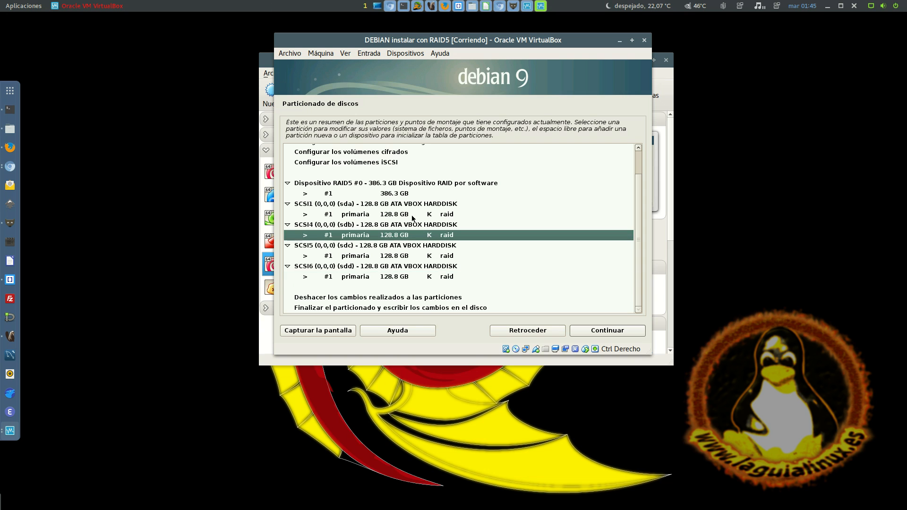
{"action": "left_click", "coordinate": [407, 216]}
{"action": "left_click", "coordinate": [399, 234]}
{"action": "left_click", "coordinate": [402, 216]}
{"action": "left_click", "coordinate": [400, 236]}
{"action": "left_click", "coordinate": [393, 278]}
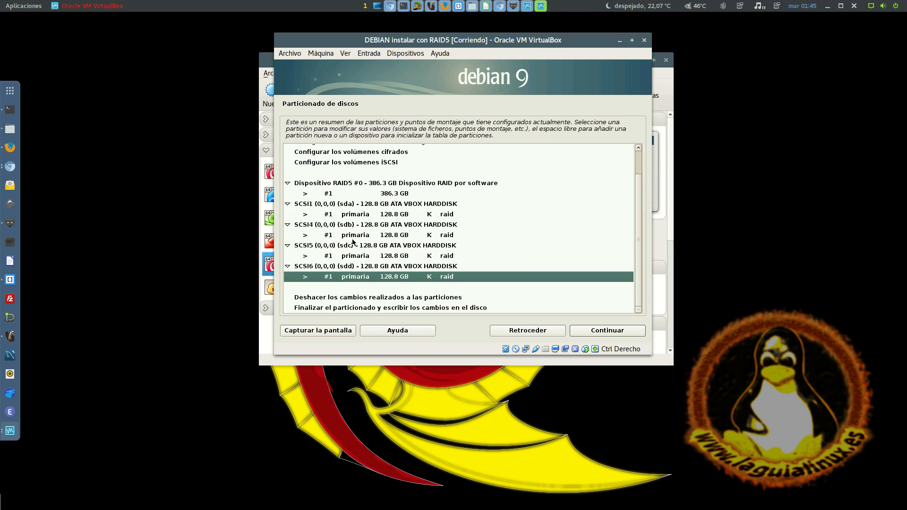
Open the configuration of partition #1 on the software RAID5 device
{"action": "key", "text": "Up"}
{"action": "key", "text": "Up"}
{"action": "key", "text": "Up"}
{"action": "key", "text": "Up"}
{"action": "key", "text": "Up"}
{"action": "key", "text": "Up"}
{"action": "key", "text": "Up"}
{"action": "key", "text": "Up"}
{"action": "key", "text": "Up"}
{"action": "key", "text": "Up"}
{"action": "key", "text": "Up"}
{"action": "key", "text": "Up"}
{"action": "key", "text": "Up"}
{"action": "key", "text": "Down"}
{"action": "key", "text": "Down"}
{"action": "key", "text": "Down"}
{"action": "key", "text": "Down"}
{"action": "key", "text": "Down"}
{"action": "key", "text": "Down"}
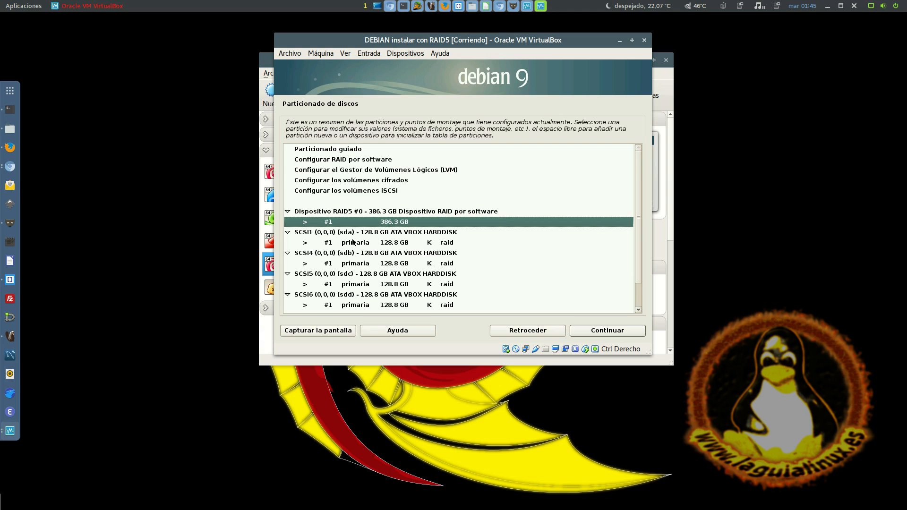
{"action": "key", "text": "Up"}
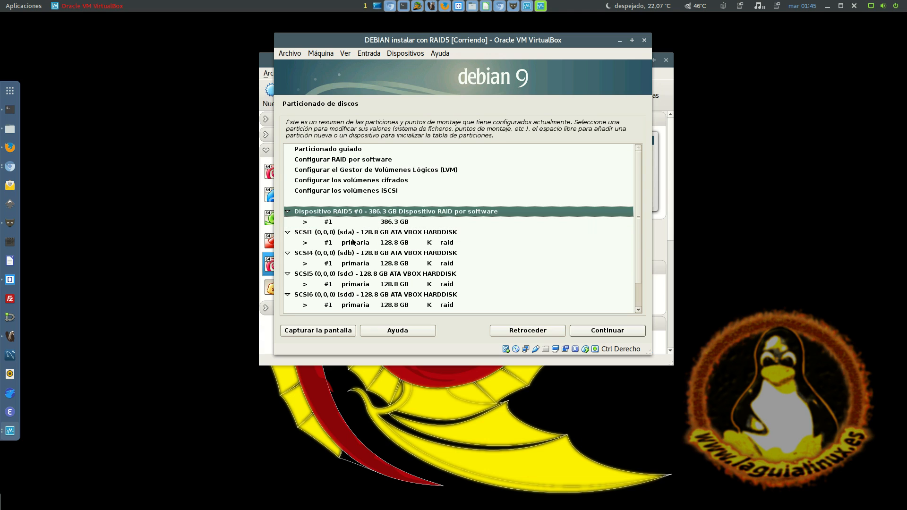
{"action": "key", "text": "Down"}
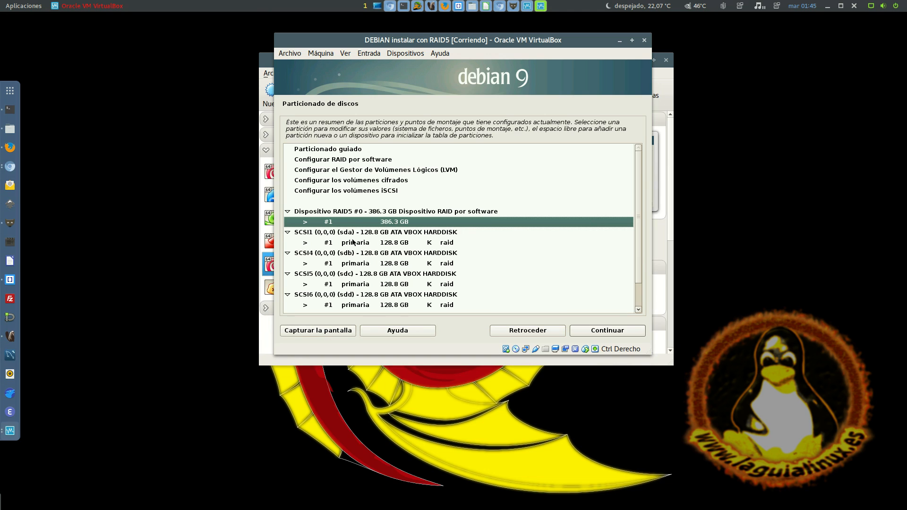
{"action": "key", "text": "Return"}
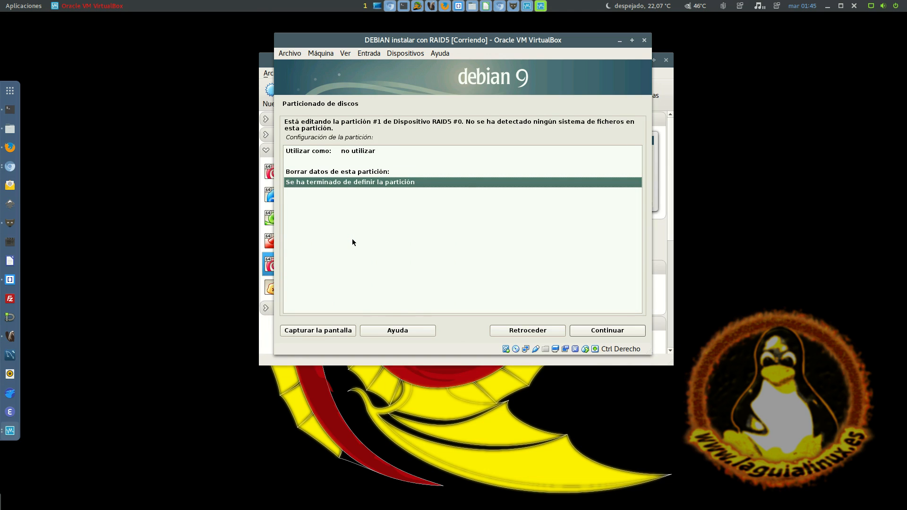
Set the RAID5 partition to be used as an ext4 journaling file system
{"action": "key", "text": "Up"}
{"action": "key", "text": "Up"}
{"action": "key", "text": "Up"}
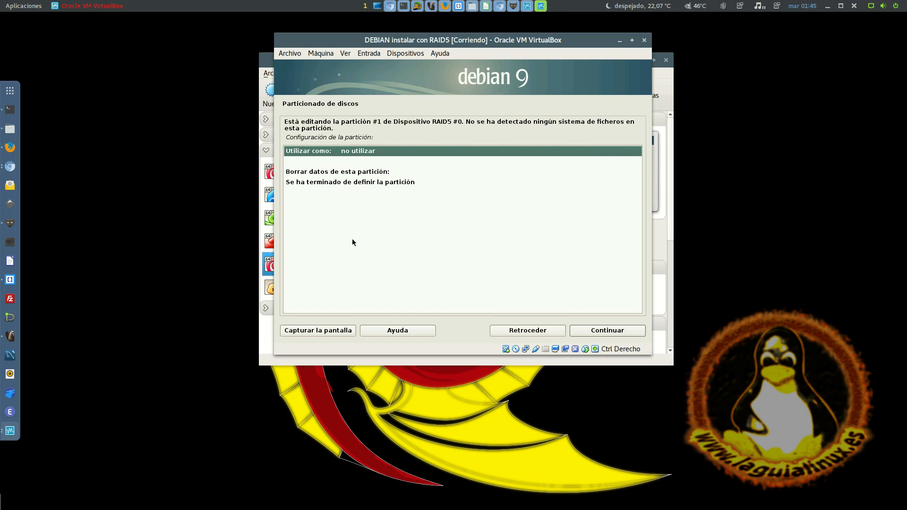
{"action": "key", "text": "Return"}
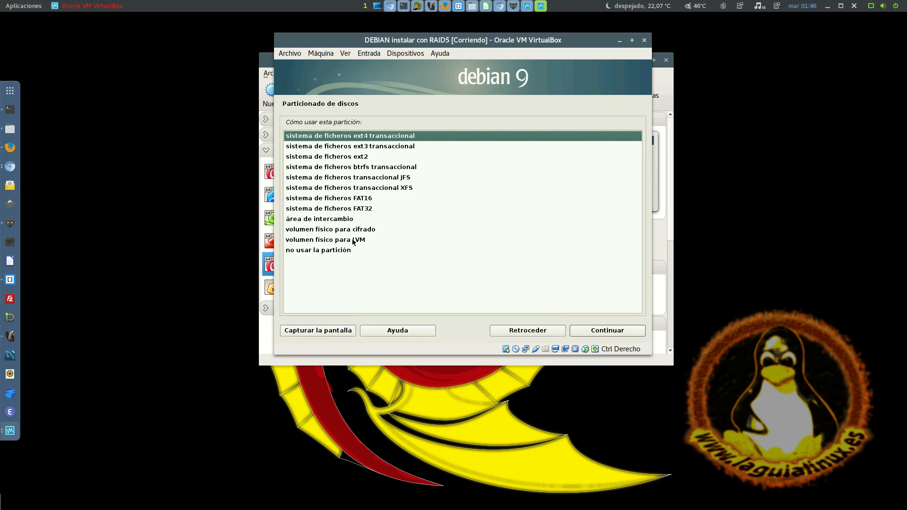
{"action": "key", "text": "Down"}
{"action": "key", "text": "Down"}
{"action": "key", "text": "Down"}
{"action": "key", "text": "Down"}
{"action": "key", "text": "Down"}
{"action": "key", "text": "Down"}
{"action": "key", "text": "Down"}
{"action": "key", "text": "Down"}
{"action": "key", "text": "Down"}
{"action": "key", "text": "Down"}
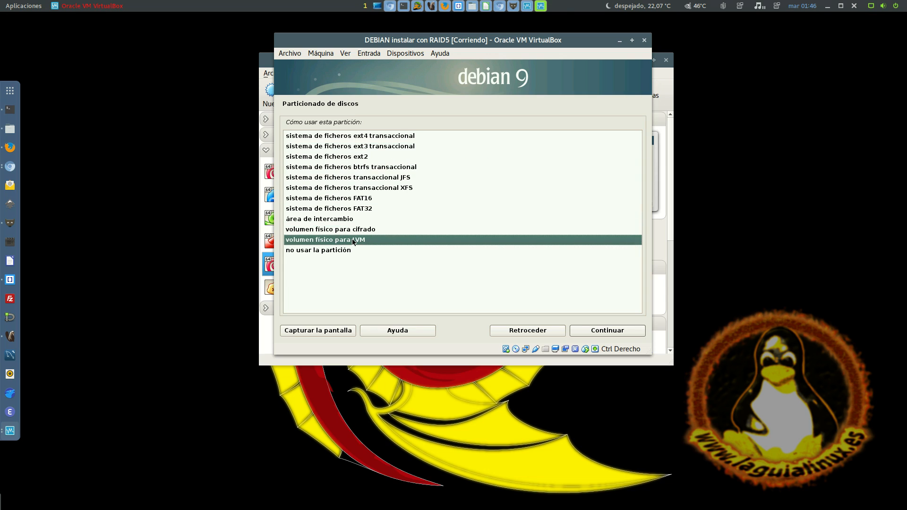
{"action": "key", "text": "Up"}
{"action": "key", "text": "Up"}
{"action": "key", "text": "Up"}
{"action": "key", "text": "Up"}
{"action": "key", "text": "Up"}
{"action": "key", "text": "Up"}
{"action": "key", "text": "Up"}
{"action": "key", "text": "Up"}
{"action": "key", "text": "Up"}
{"action": "key", "text": "Up"}
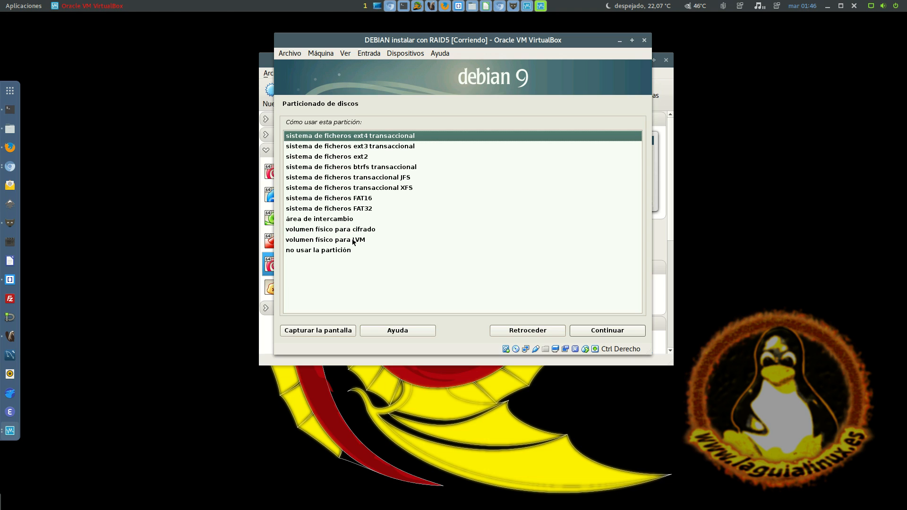
{"action": "key", "text": "Return"}
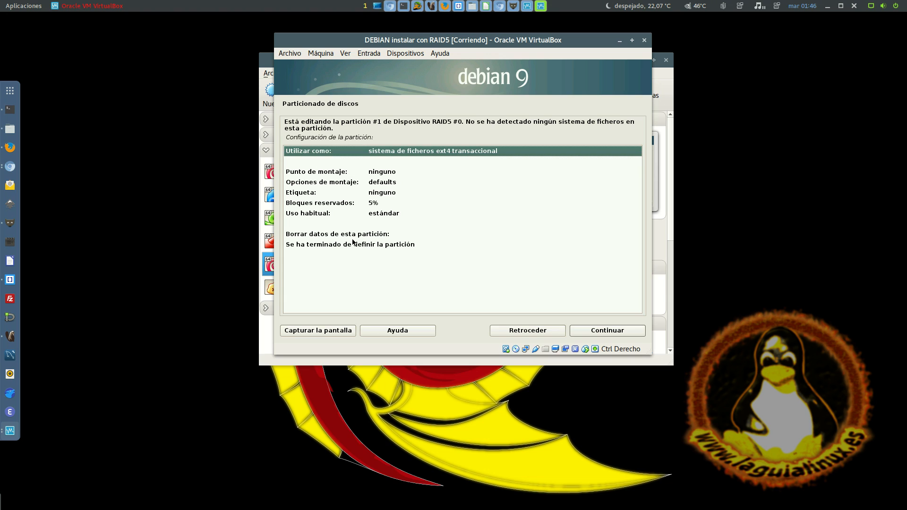
Set the RAID5 partition's mount point to /, the root file system
{"action": "key", "text": "Down"}
{"action": "key", "text": "Down"}
{"action": "key", "text": "Return"}
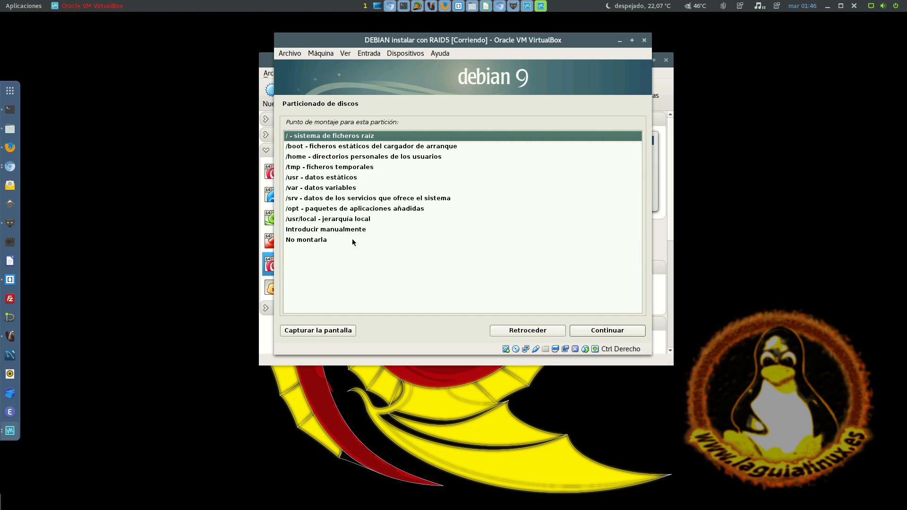
{"action": "key", "text": "Return"}
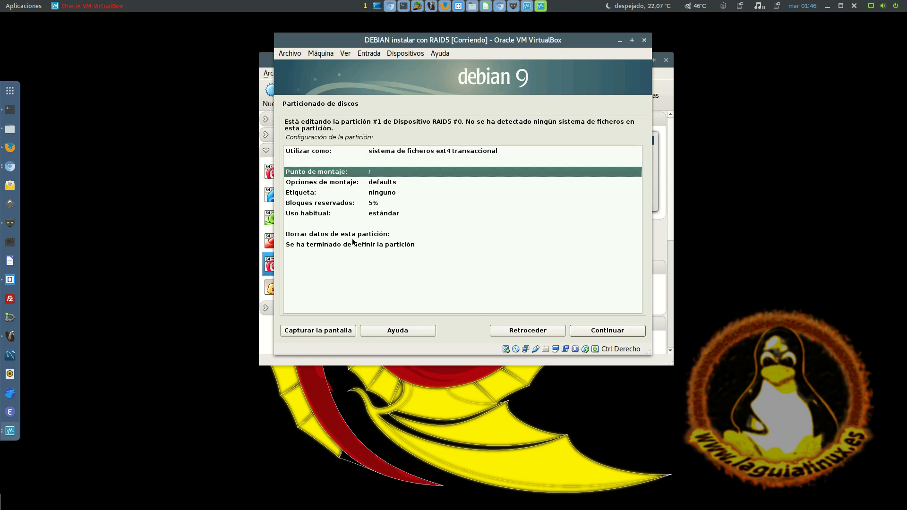
Set the RAID5 partition's file system label to DEBIAN
{"action": "key", "text": "Down"}
{"action": "key", "text": "Down"}
{"action": "key", "text": "Return"}
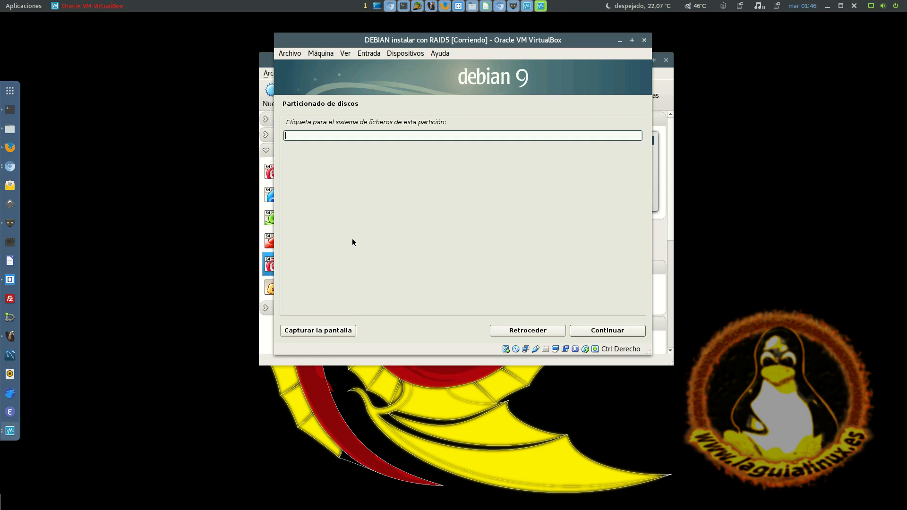
{"action": "type", "text": "DEBIAN"}
{"action": "key", "text": "Return"}
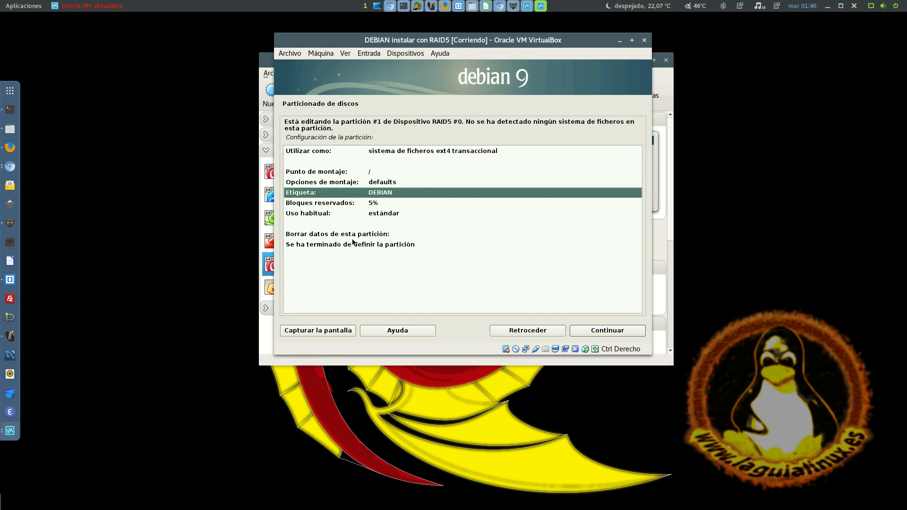
Enable the discard and noatime mount options for the RAID5 partition
{"action": "key", "text": "Up"}
{"action": "key", "text": "Return"}
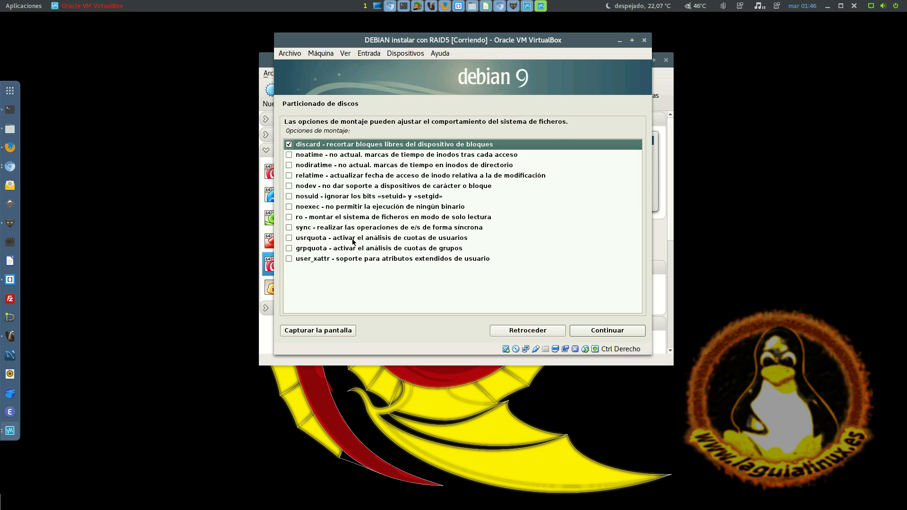
{"action": "key", "text": "Down"}
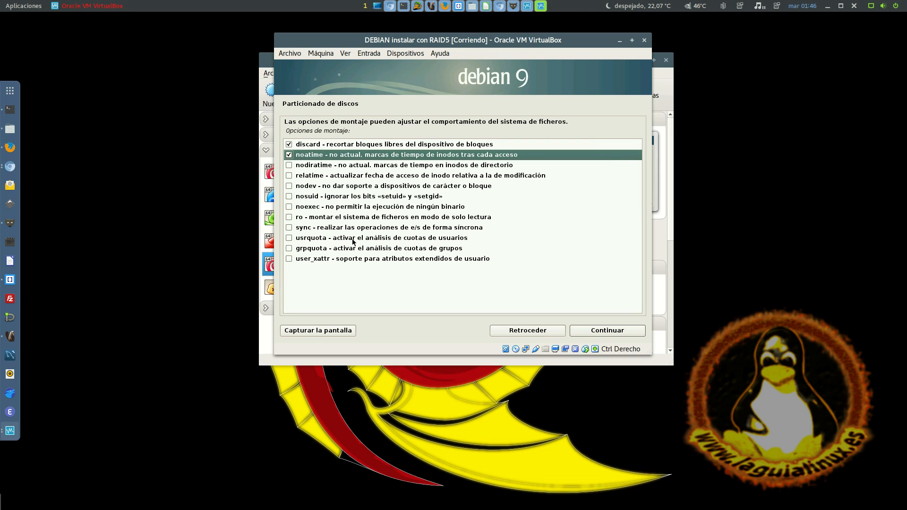
{"action": "key", "text": "Tab"}
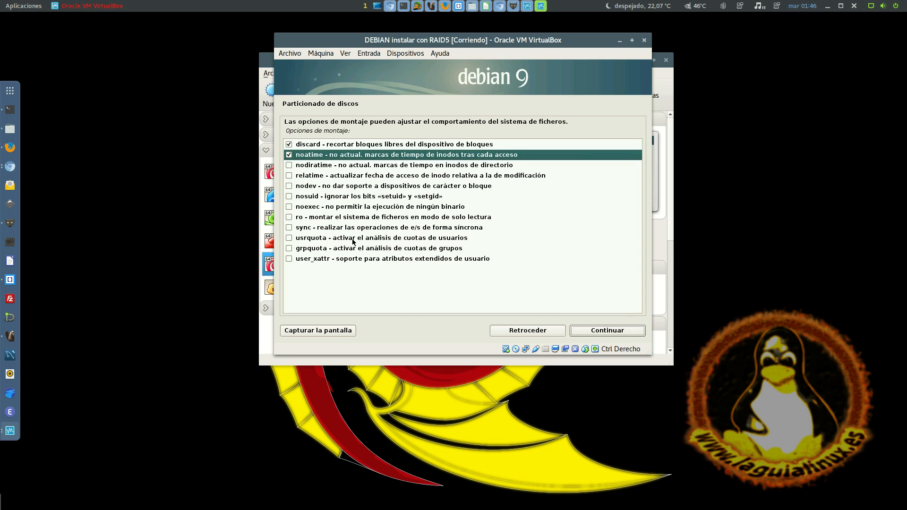
{"action": "key", "text": "Return"}
Clear the discard and noatime mount options of the RAID5 partition
{"action": "key", "text": "Down"}
{"action": "key", "text": "Return"}
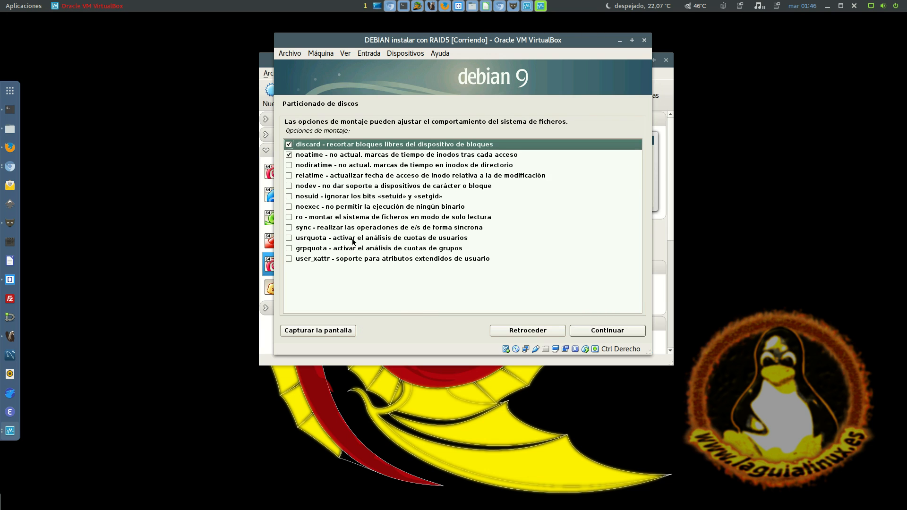
{"action": "key", "text": "space"}
{"action": "key", "text": "Down"}
{"action": "key", "text": "space"}
{"action": "key", "text": "space"}
{"action": "key", "text": "Tab"}
{"action": "key", "text": "Tab"}
{"action": "key", "text": "Tab"}
{"action": "key", "text": "Tab"}
{"action": "key", "text": "Tab"}
{"action": "key", "text": "Tab"}
{"action": "key", "text": "Tab"}
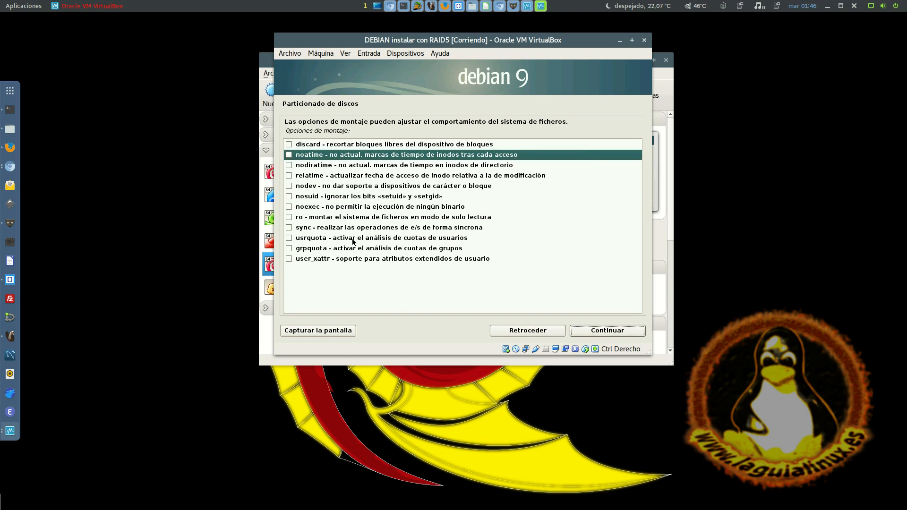
{"action": "key", "text": "Return"}
Finish defining the RAID5 partition and return to the partitioning summary
{"action": "key", "text": "Down"}
{"action": "key", "text": "Down"}
{"action": "key", "text": "Down"}
{"action": "key", "text": "Down"}
{"action": "key", "text": "Down"}
{"action": "key", "text": "Down"}
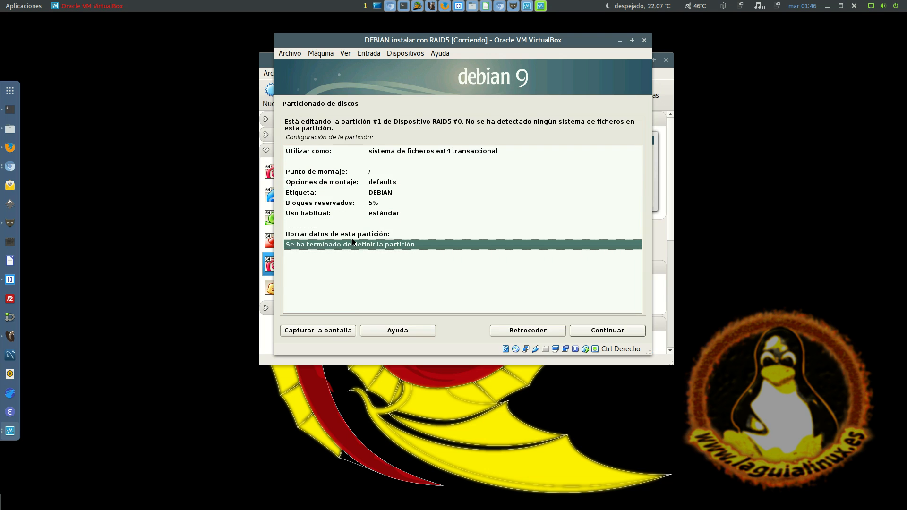
{"action": "key", "text": "Return"}
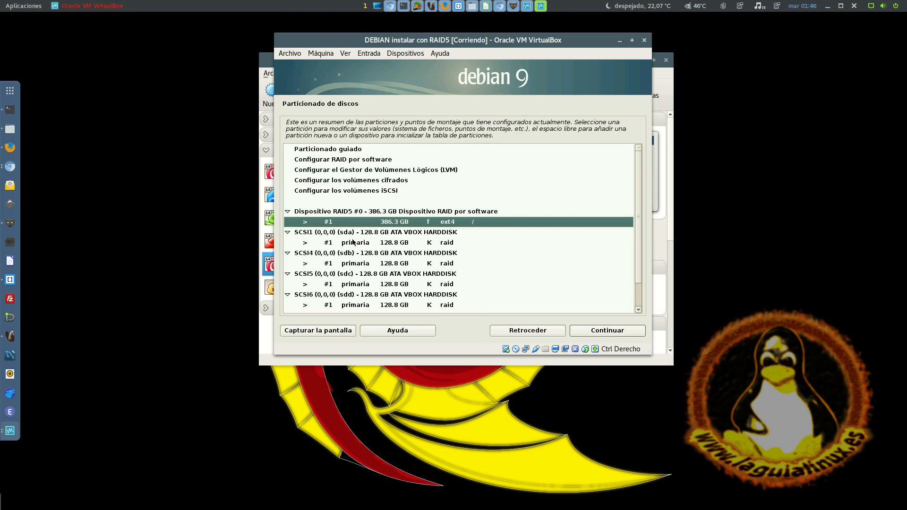
Choose to finish partitioning and write the changes to disk
{"action": "key", "text": "Up"}
{"action": "key", "text": "Up"}
{"action": "key", "text": "Up"}
{"action": "key", "text": "Up"}
{"action": "key", "text": "Up"}
{"action": "key", "text": "Up"}
{"action": "key", "text": "Up"}
{"action": "key", "text": "Down"}
{"action": "key", "text": "Down"}
{"action": "key", "text": "Down"}
{"action": "key", "text": "Down"}
{"action": "key", "text": "Down"}
{"action": "key", "text": "Down"}
{"action": "key", "text": "Down"}
{"action": "key", "text": "Down"}
{"action": "key", "text": "Down"}
{"action": "key", "text": "Down"}
{"action": "key", "text": "Down"}
{"action": "key", "text": "Down"}
{"action": "key", "text": "Down"}
{"action": "key", "text": "Down"}
{"action": "key", "text": "Down"}
{"action": "key", "text": "Down"}
{"action": "key", "text": "Down"}
{"action": "key", "text": "Up"}
{"action": "key", "text": "Down"}
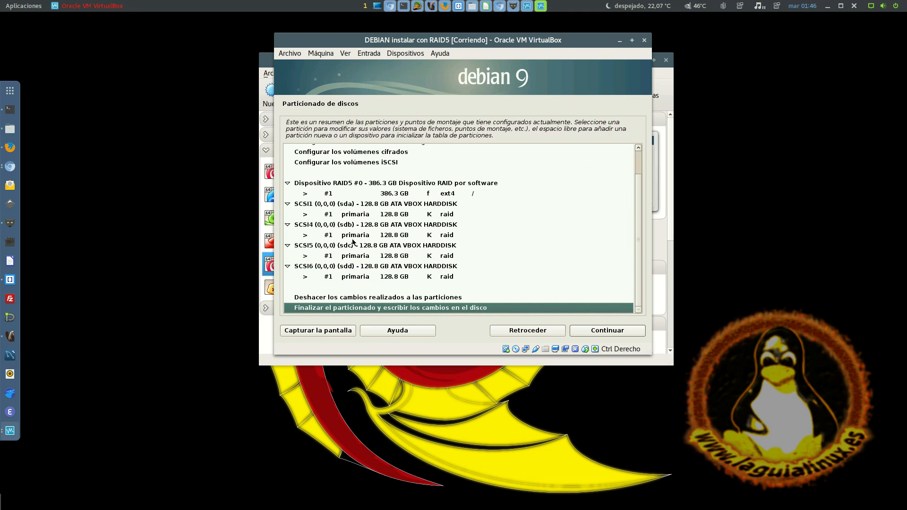
{"action": "key", "text": "Return"}
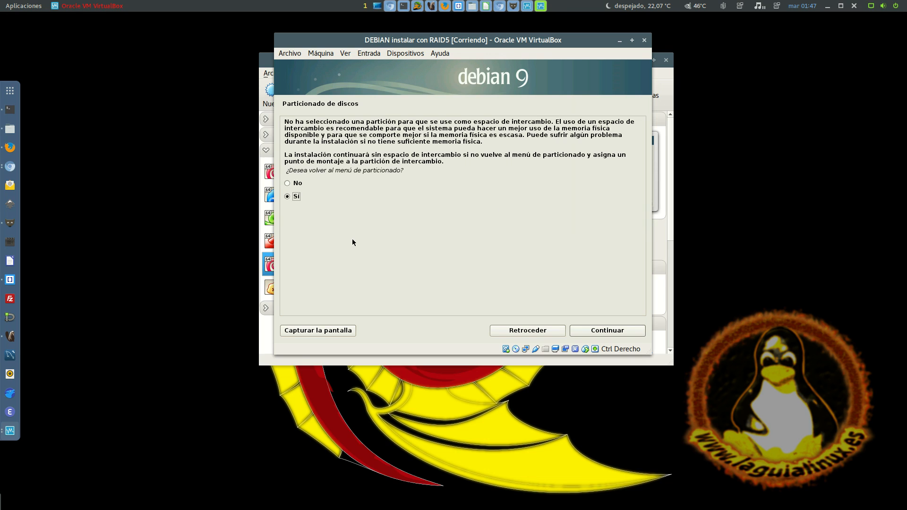
Continue the installation without swap space and confirm writing the changes to the disks
{"action": "key", "text": "Up"}
{"action": "key", "text": "Down"}
{"action": "key", "text": "Up"}
{"action": "key", "text": "Return"}
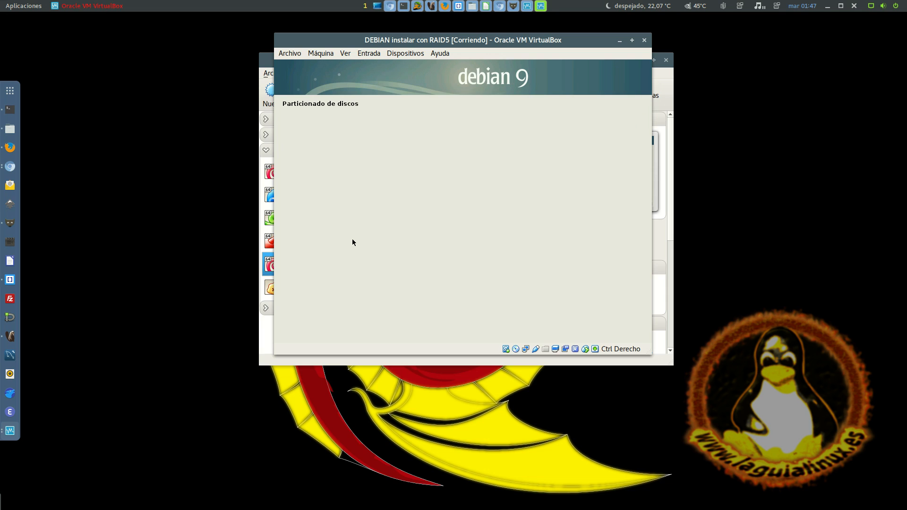
{"action": "key", "text": "Down"}
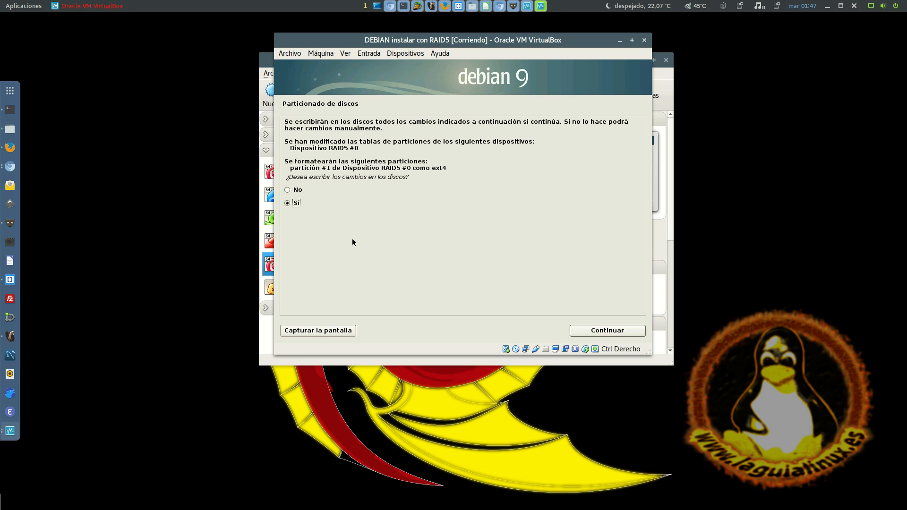
{"action": "key", "text": "Return"}
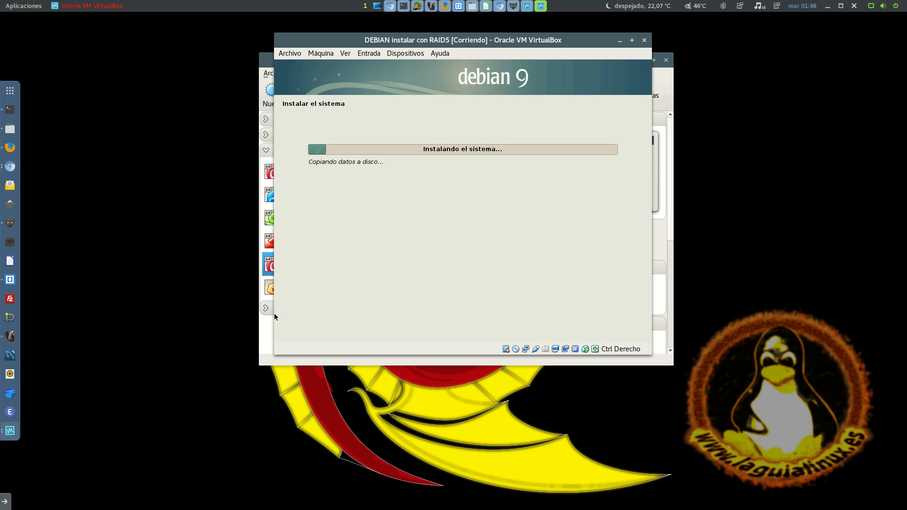
{"action": "mouse_move", "coordinate": [4, 503]}
{"action": "right_click", "coordinate": [254, 502]}
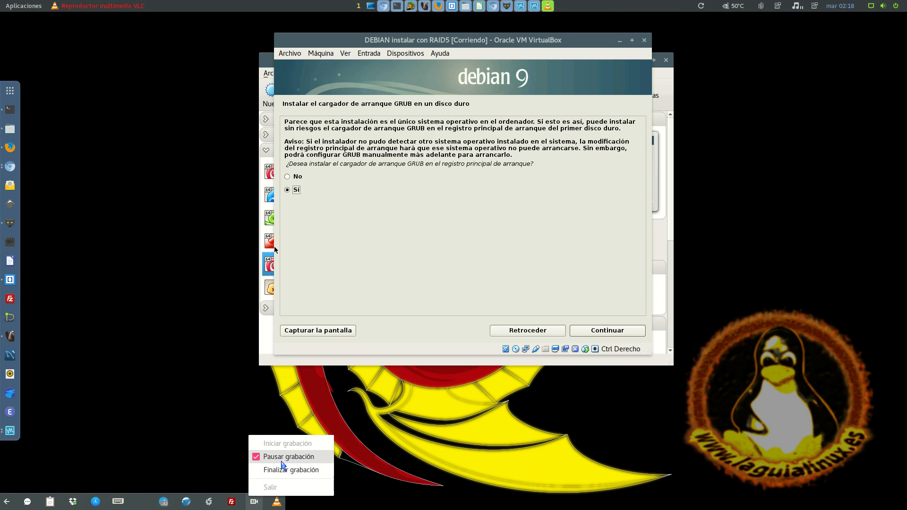
{"action": "left_click", "coordinate": [288, 456]}
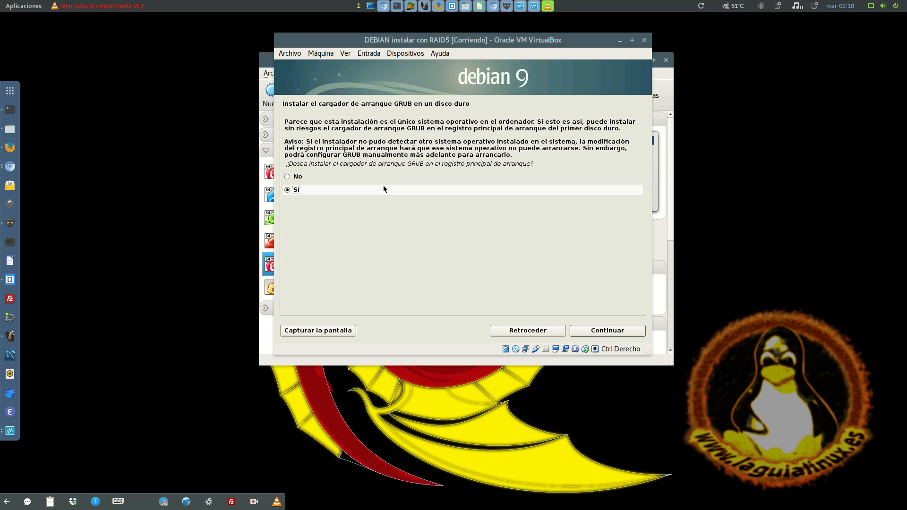
Accept installing the GRUB boot loader in the master boot record and choose /dev/sda as its device
{"action": "left_click", "coordinate": [323, 163]}
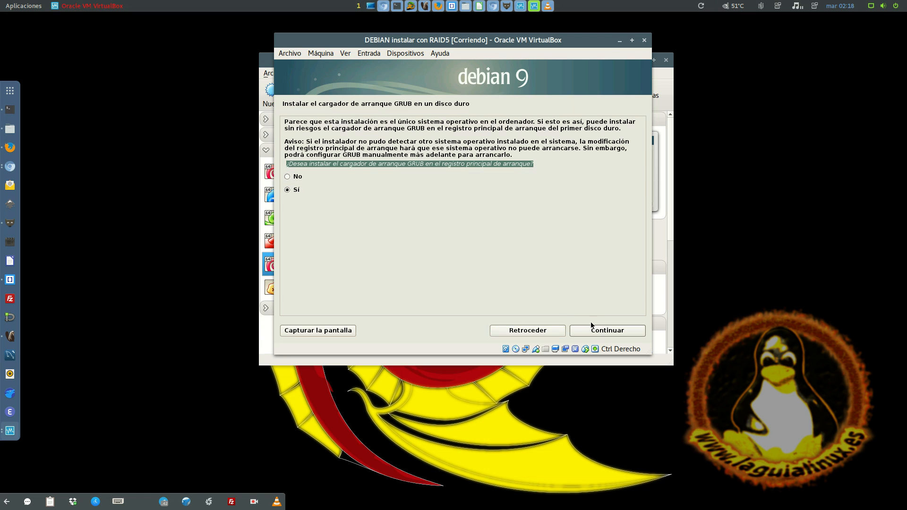
{"action": "left_click", "coordinate": [599, 331]}
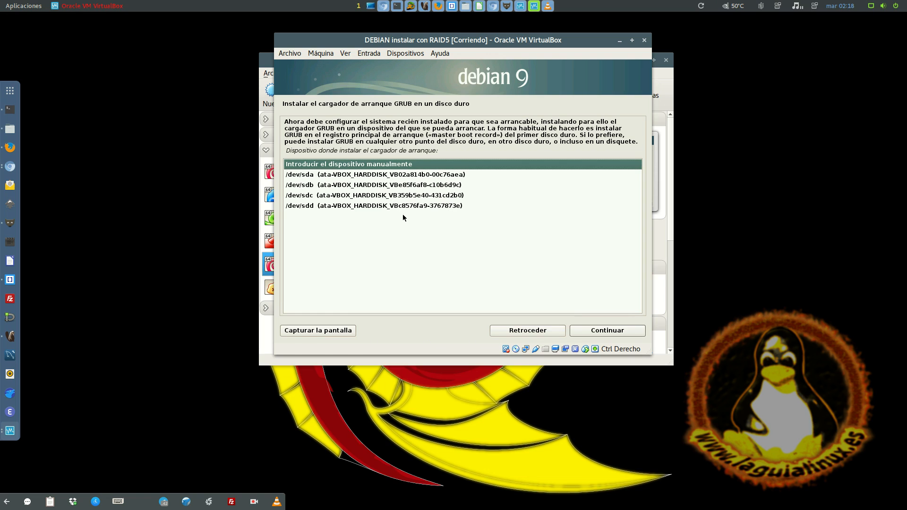
{"action": "left_click", "coordinate": [360, 176]}
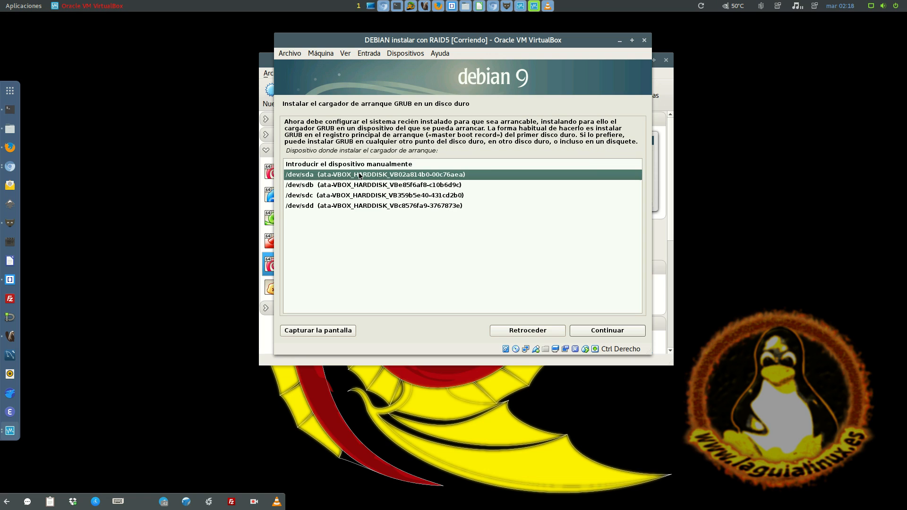
{"action": "left_click", "coordinate": [350, 187]}
{"action": "left_click", "coordinate": [344, 195]}
{"action": "left_click", "coordinate": [338, 206]}
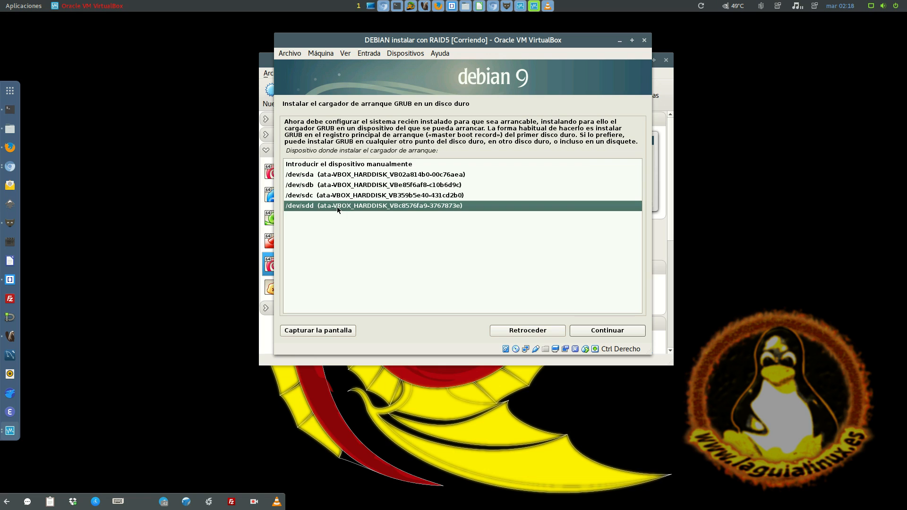
{"action": "left_click", "coordinate": [376, 176]}
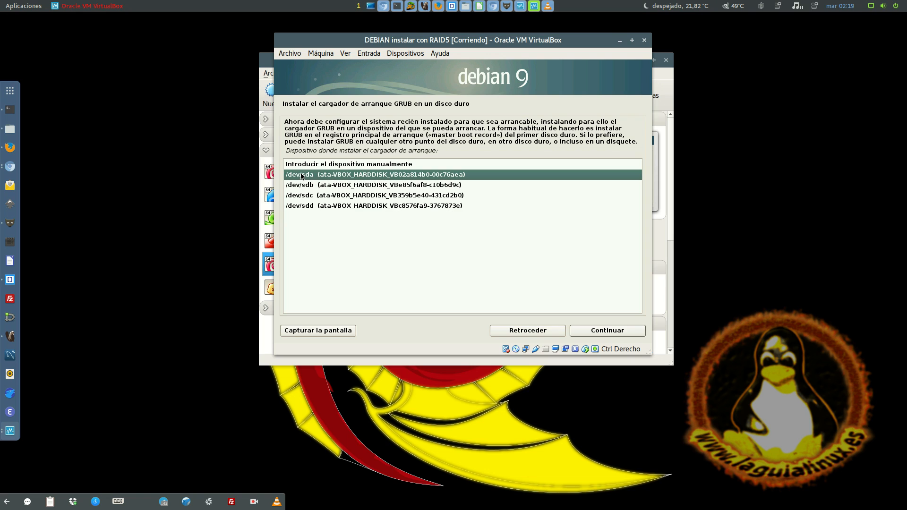
{"action": "left_click", "coordinate": [323, 184]}
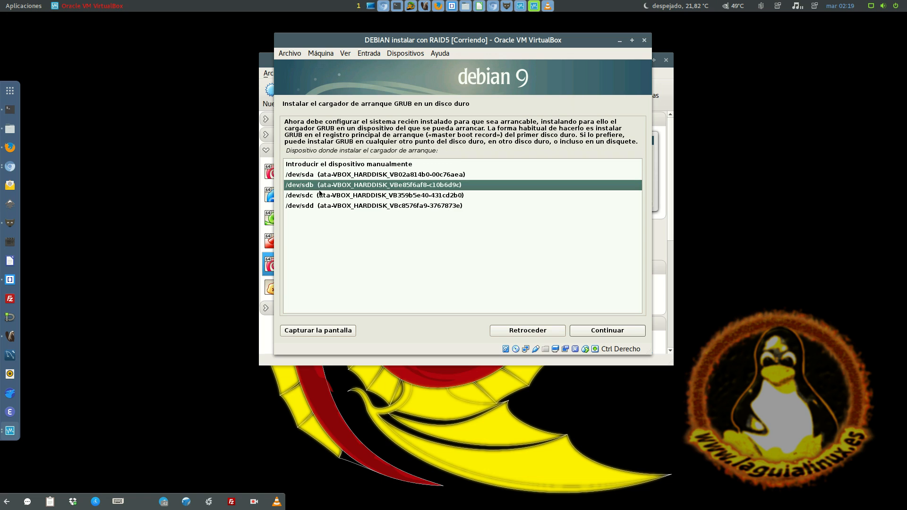
{"action": "left_click", "coordinate": [320, 195]}
{"action": "left_click", "coordinate": [321, 206]}
{"action": "left_click", "coordinate": [354, 179]}
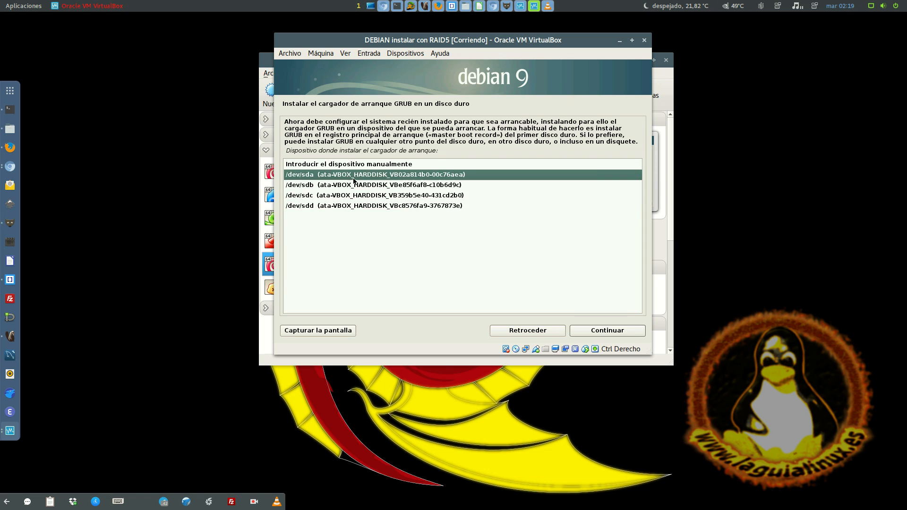
{"action": "left_click", "coordinate": [353, 181]}
{"action": "left_click", "coordinate": [384, 178]}
{"action": "left_click", "coordinate": [634, 336]}
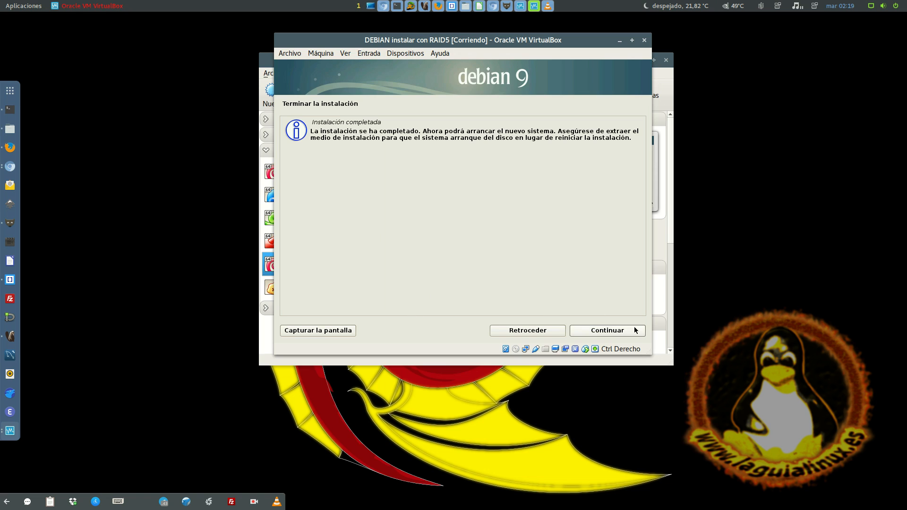
Finish the installation and log in to the newly booted Debian system with the user name and account password
{"action": "left_click", "coordinate": [620, 330]}
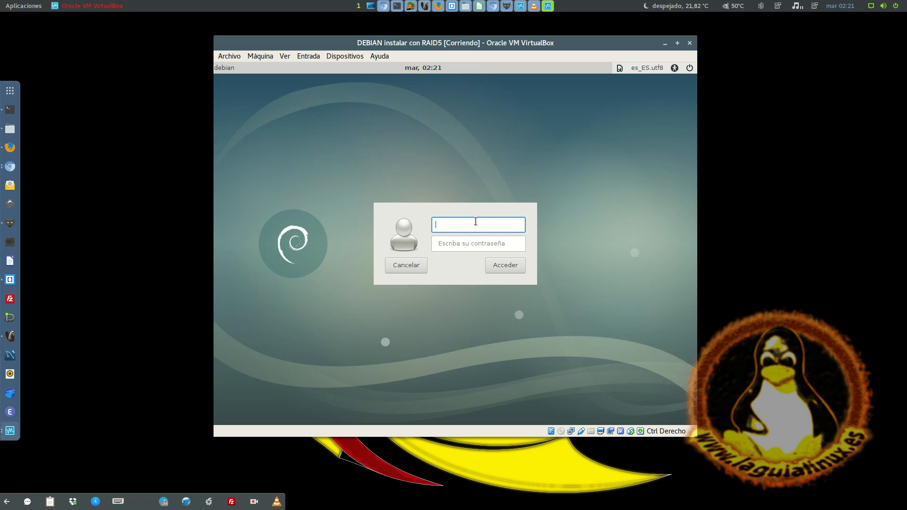
{"action": "type", "text": "lgl"}
{"action": "key", "text": "Tab"}
{"action": "type", "text": "••••"}
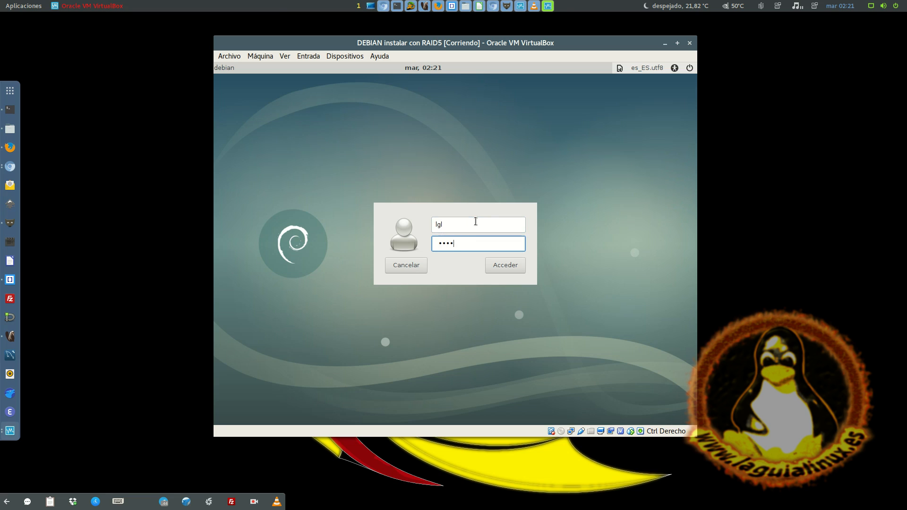
{"action": "key", "text": "Return"}
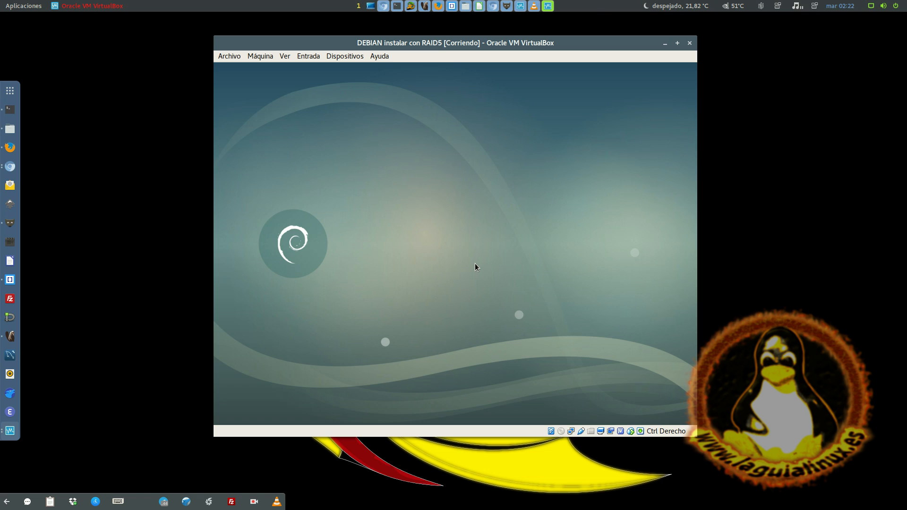
Move the virtual machine window slightly and dismiss the software rendering notification on the Cinnamon desktop
{"action": "left_click", "coordinate": [550, 5]}
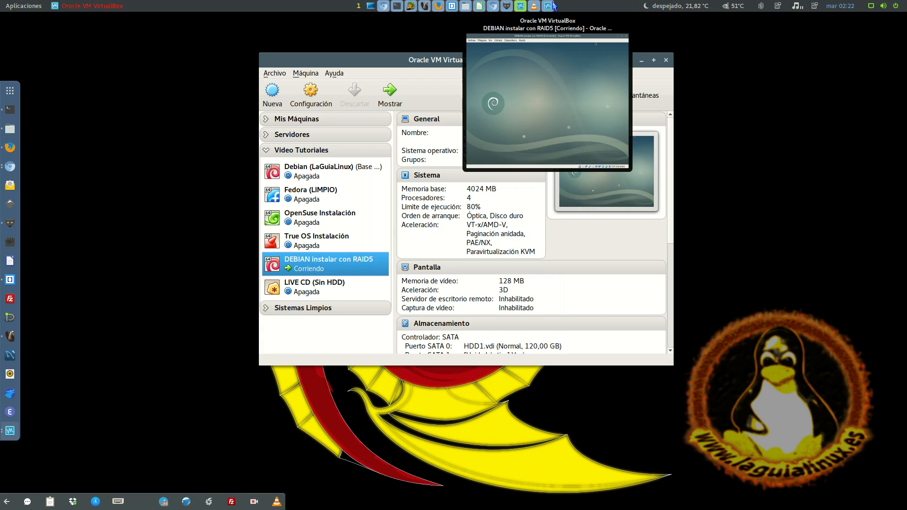
{"action": "left_click", "coordinate": [502, 71]}
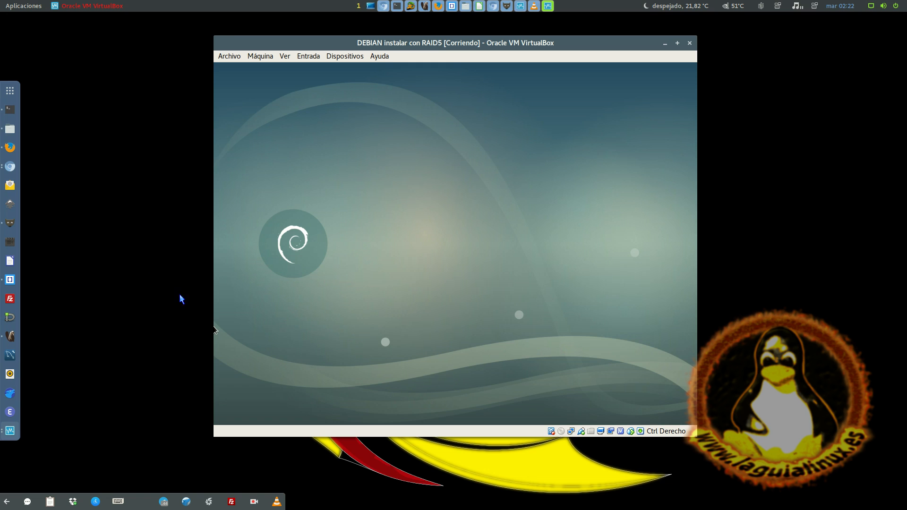
{"action": "left_click_drag", "start_coordinate": [406, 40], "coordinate": [382, 47]}
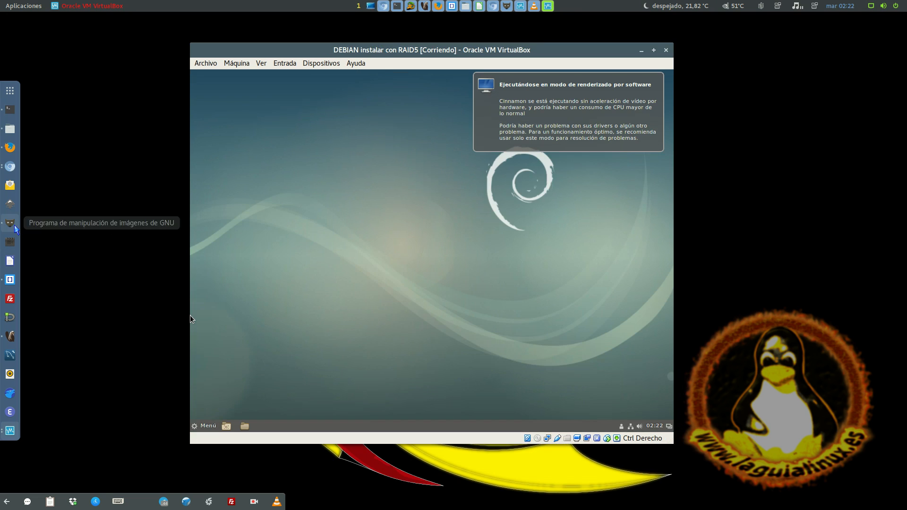
{"action": "left_click", "coordinate": [568, 101]}
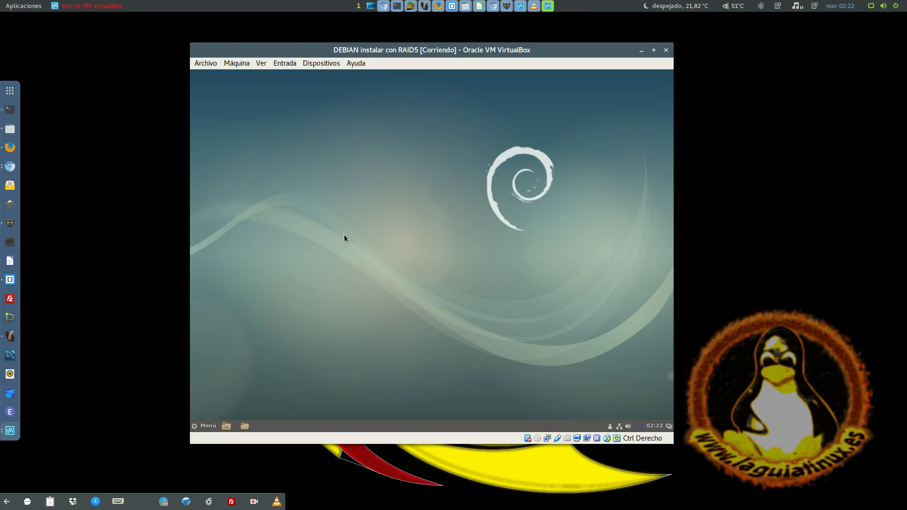
Open the personal folder in the file manager and examine the contents of the root file system
{"action": "left_click", "coordinate": [207, 427]}
{"action": "left_click", "coordinate": [206, 427]}
{"action": "left_click", "coordinate": [244, 427]}
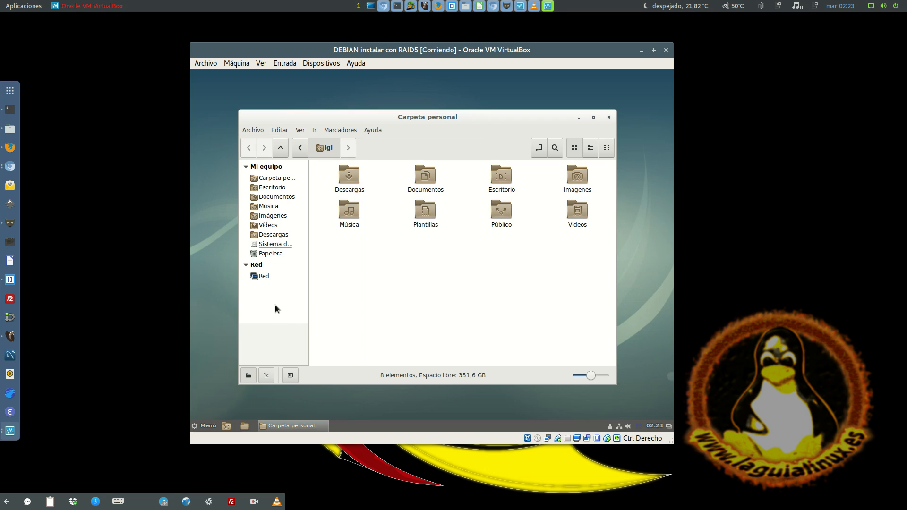
{"action": "left_click", "coordinate": [286, 243]}
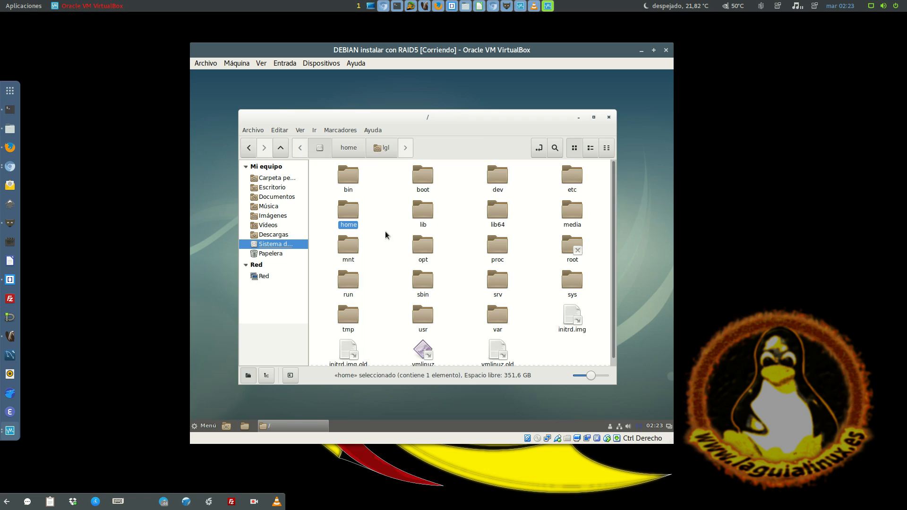
{"action": "left_click", "coordinate": [405, 222]}
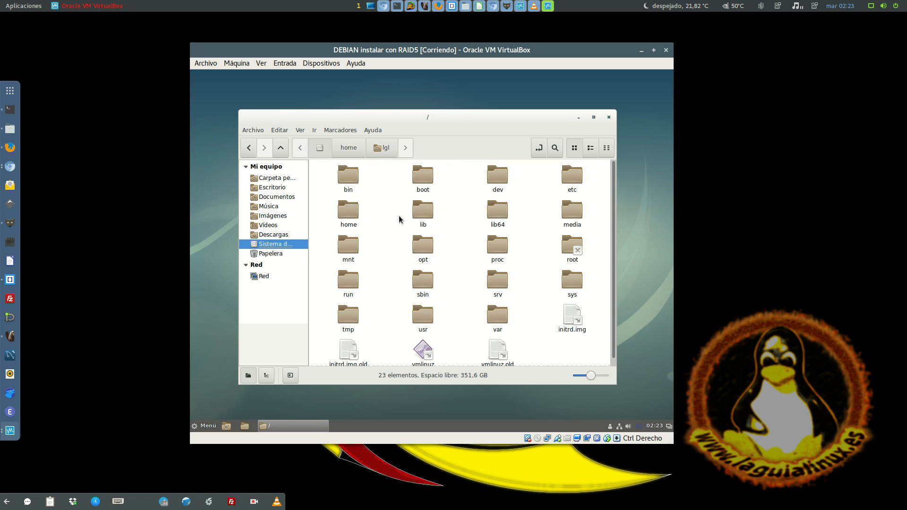
{"action": "scroll", "coordinate": [398, 219], "scroll_direction": "down", "scroll_amount": 1}
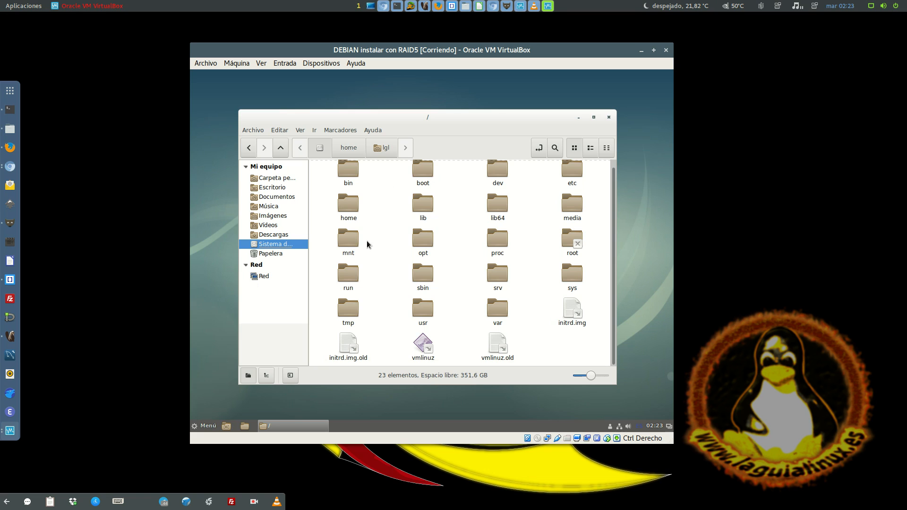
Open a terminal in the Debian guest and try to run sudo df, entering the account password
{"action": "left_click", "coordinate": [202, 426]}
{"action": "left_click", "coordinate": [367, 271]}
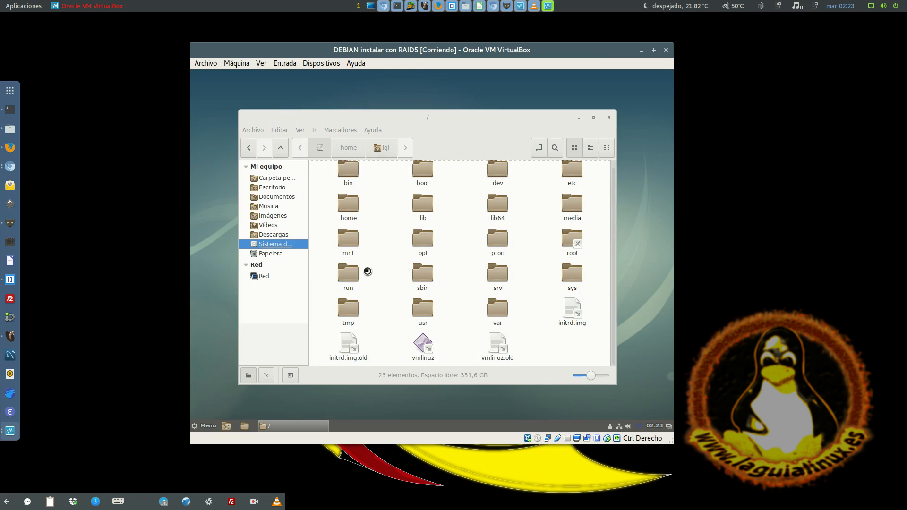
{"action": "type", "text": "sudo df"}
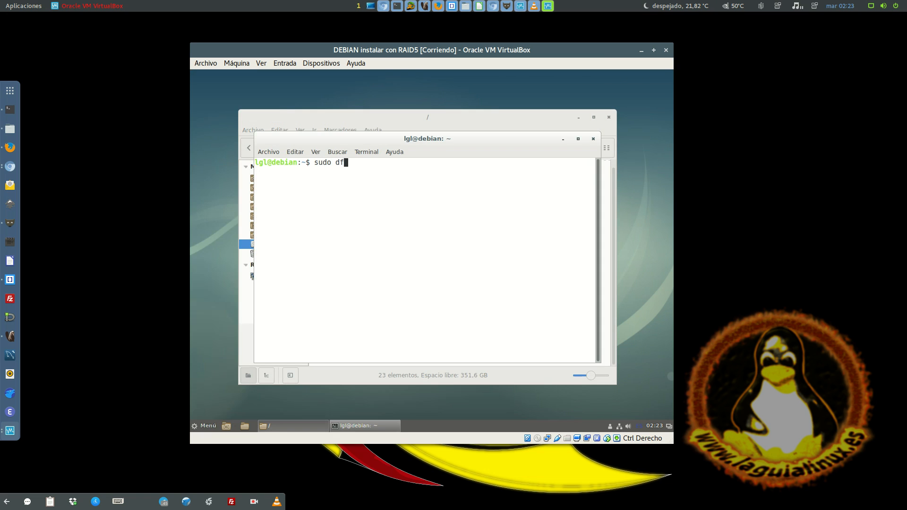
{"action": "key", "text": "Return"}
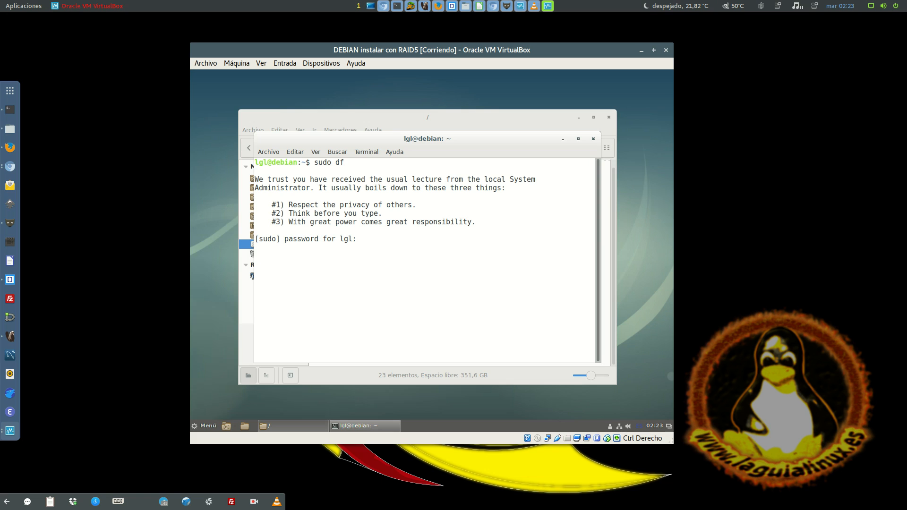
{"action": "key", "text": "Return"}
Clear the terminal and list the disk usage of the mounted file systems with df
{"action": "type", "text": "df"}
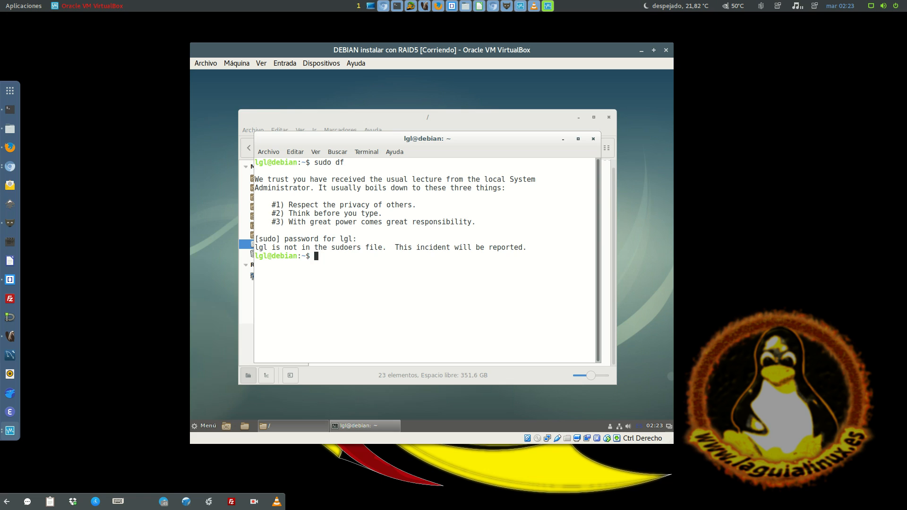
{"action": "key", "text": "Return"}
{"action": "key", "text": "ctrl+l"}
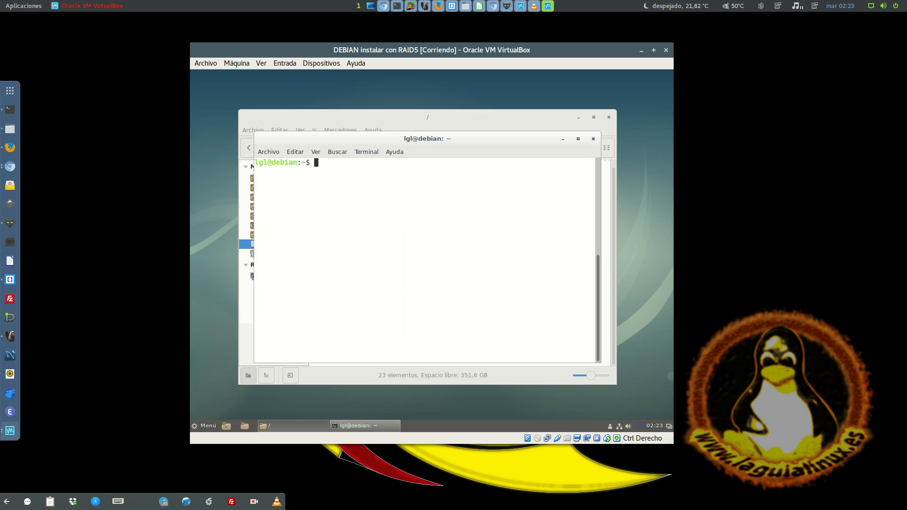
{"action": "type", "text": "sd"}
{"action": "key", "text": "Return"}
{"action": "key", "text": "ctrl+l"}
{"action": "type", "text": "df"}
{"action": "key", "text": "Return"}
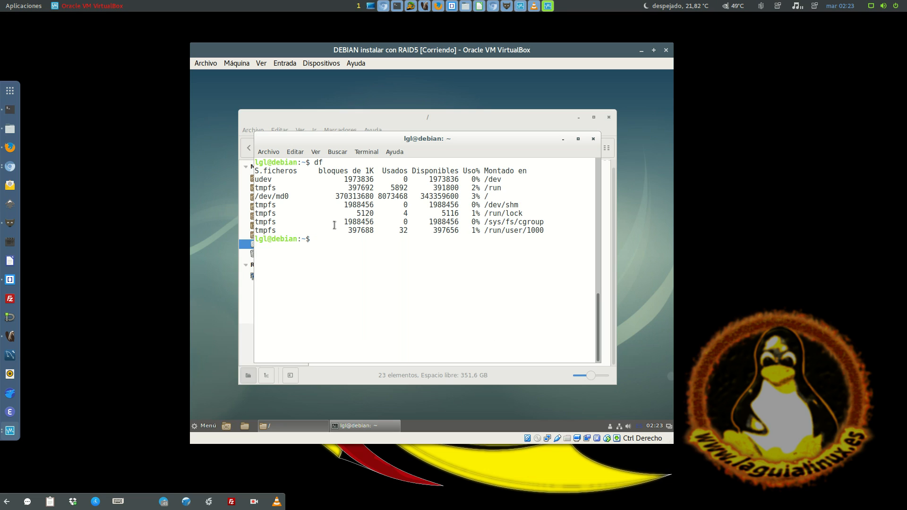
Try to list the partitions with fdisk -l and switch to the superuser with su, entering the root password
{"action": "type", "text": "fdisk -l"}
{"action": "key", "text": "Return"}
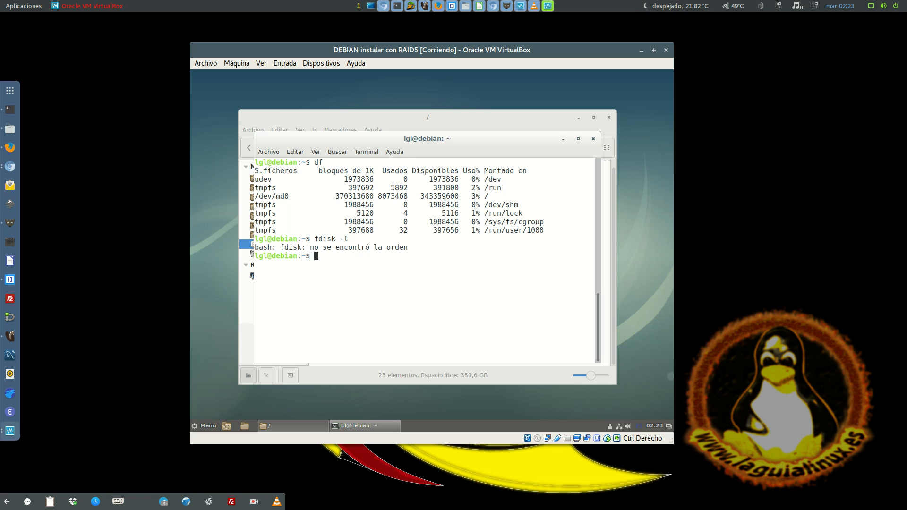
{"action": "key", "text": "Return"}
{"action": "key", "text": "Return"}
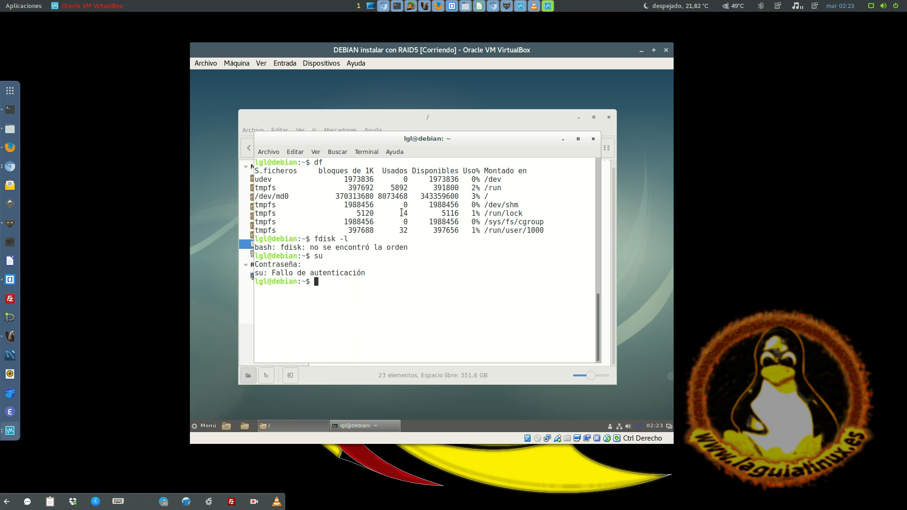
Highlight md0 in the df output and request completions for ls /dev/, declining to display all possibilities
{"action": "double_click", "coordinate": [269, 198]}
{"action": "left_click_drag", "start_coordinate": [276, 197], "coordinate": [289, 197]}
{"action": "type", "text": "ls /dev/"}
{"action": "key", "text": "Tab"}
{"action": "key", "text": "Tab"}
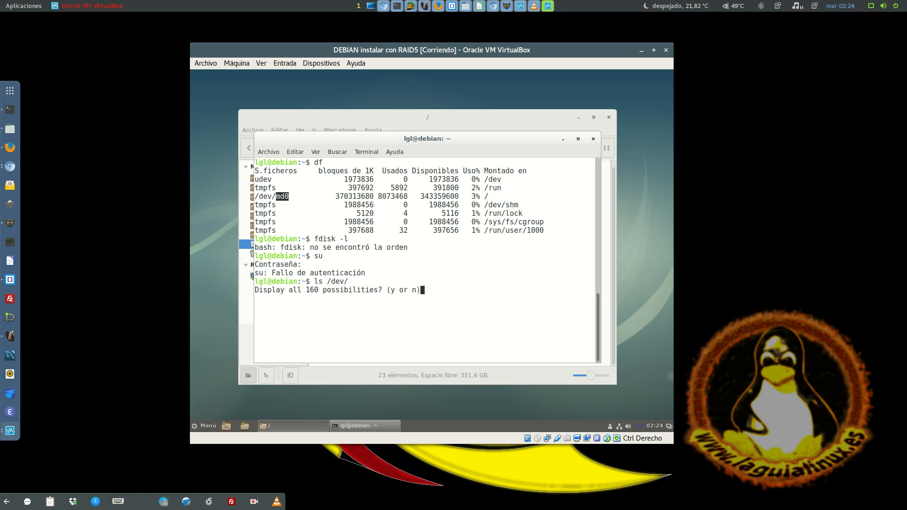
{"action": "type", "text": "n"}
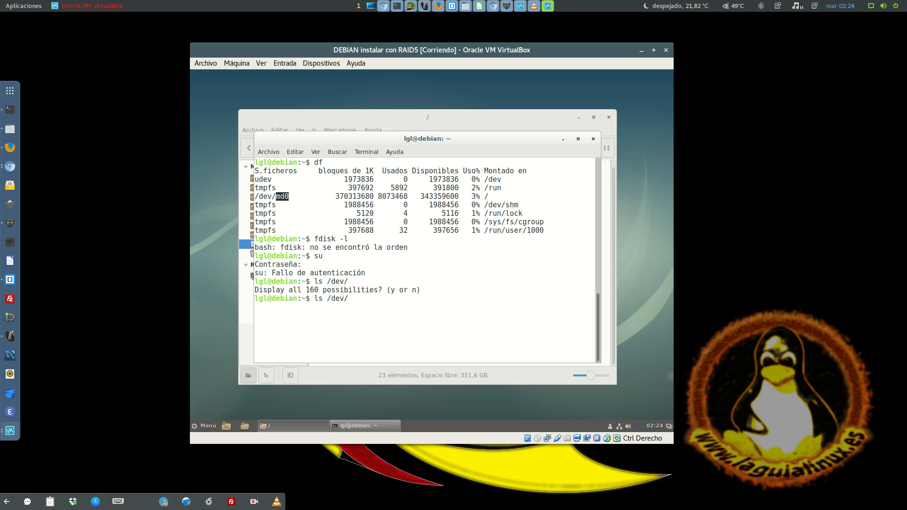
{"action": "type", "text": "md"}
Look up the device names starting with /dev/md and run ls /dev/md0
{"action": "key", "text": "Tab"}
{"action": "key", "text": "Tab"}
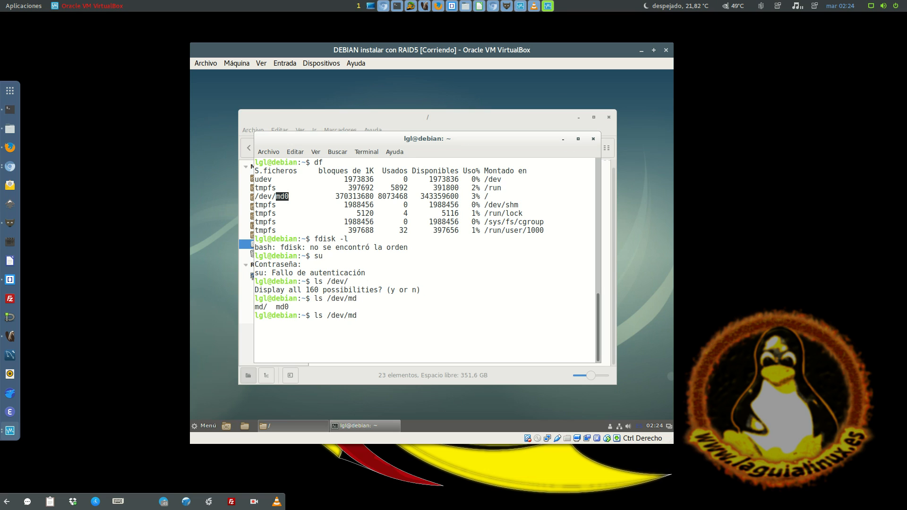
{"action": "type", "text": "0"}
{"action": "key", "text": "Return"}
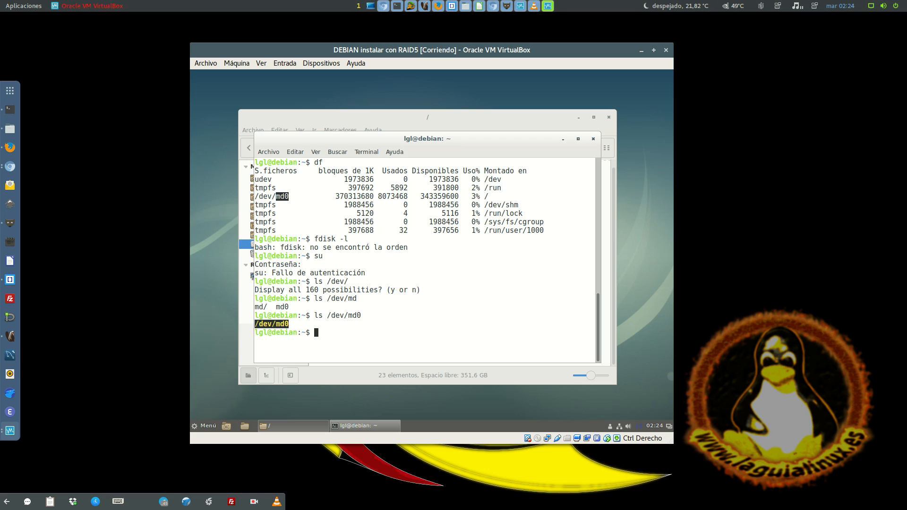
Change the recalled command to ls /dev/sd to show the matching disk devices, and highlight md0 in the earlier command
{"action": "key", "text": "Up"}
{"action": "key", "text": "BackSpace"}
{"action": "key", "text": "BackSpace"}
{"action": "key", "text": "BackSpace"}
{"action": "type", "text": "sd"}
{"action": "key", "text": "Tab"}
{"action": "key", "text": "Tab"}
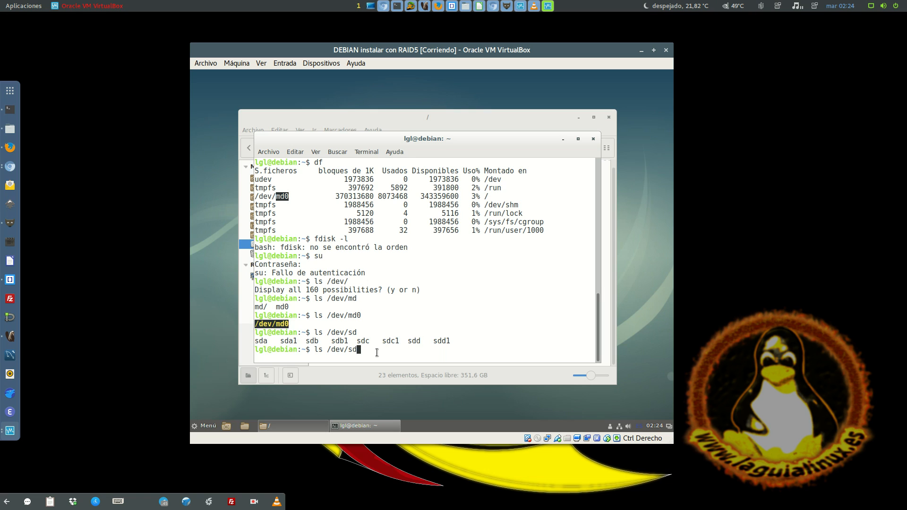
{"action": "left_click_drag", "start_coordinate": [331, 315], "coordinate": [362, 314]}
{"action": "double_click", "coordinate": [366, 312]}
{"action": "double_click", "coordinate": [351, 314]}
Clear the terminal screen, move its window up slightly, and erase the pending ls /dev/sd command
{"action": "key", "text": "ctrl+l"}
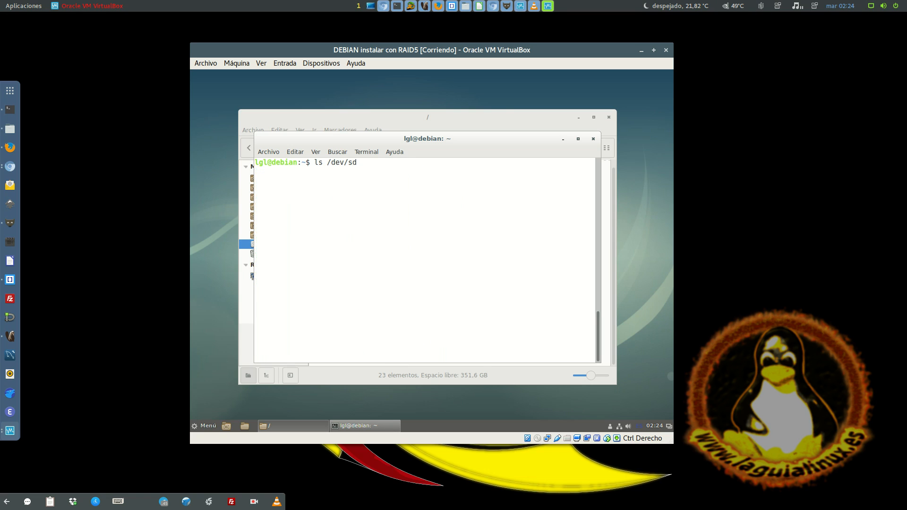
{"action": "left_click_drag", "start_coordinate": [451, 138], "coordinate": [453, 129]}
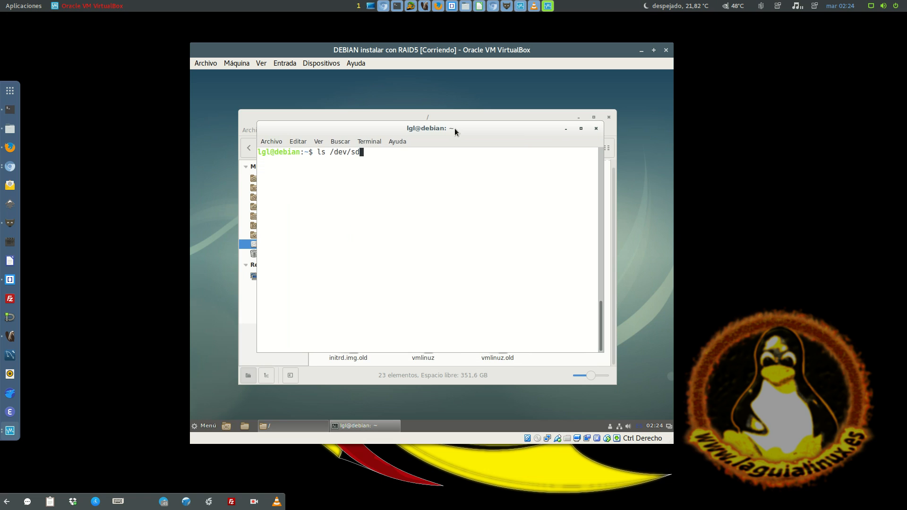
{"action": "key", "text": "BackSpace"}
{"action": "key", "text": "BackSpace"}
{"action": "key", "text": "BackSpace"}
{"action": "key", "text": "BackSpace"}
{"action": "key", "text": "BackSpace"}
{"action": "key", "text": "BackSpace"}
{"action": "key", "text": "BackSpace"}
{"action": "key", "text": "BackSpace"}
{"action": "key", "text": "BackSpace"}
{"action": "key", "text": "BackSpace"}
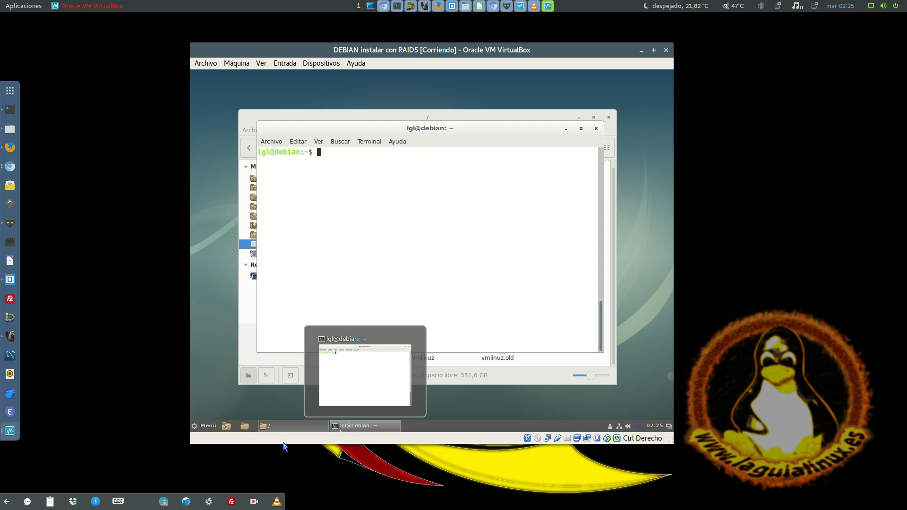
{"action": "left_click", "coordinate": [255, 504]}
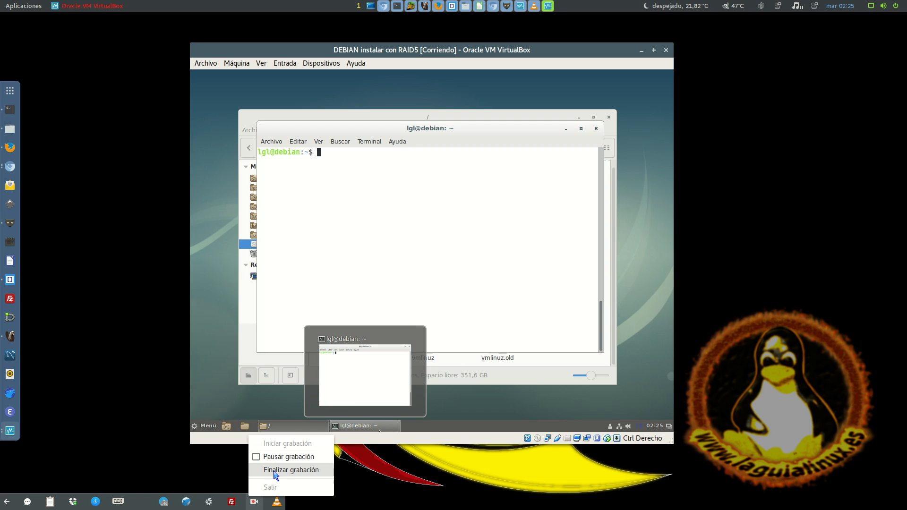